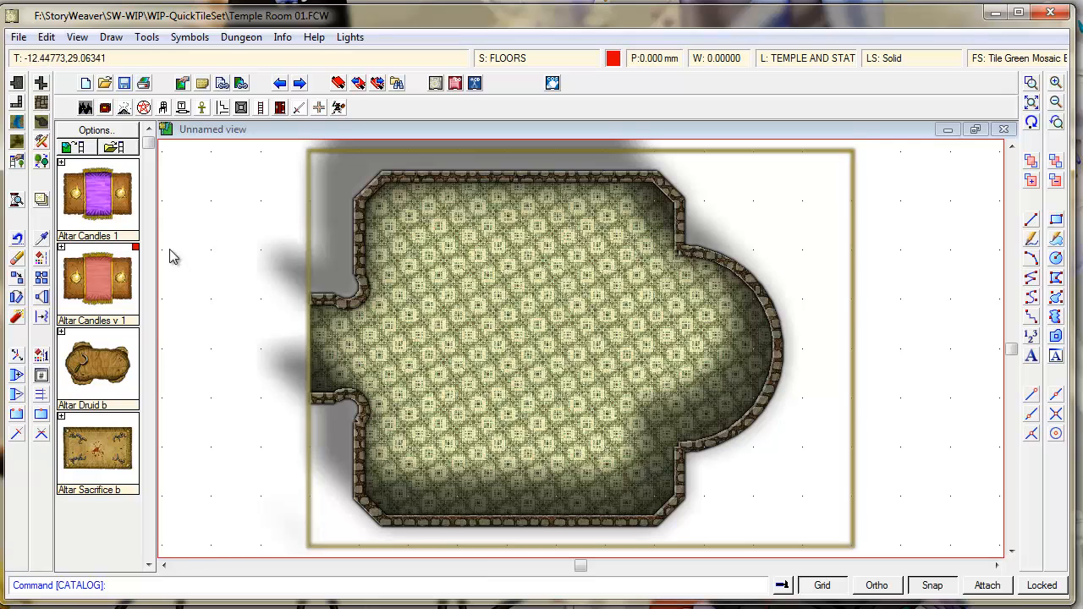
- Page through the symbol catalog and pick the Idol Evil b statue
left_click(149, 209)
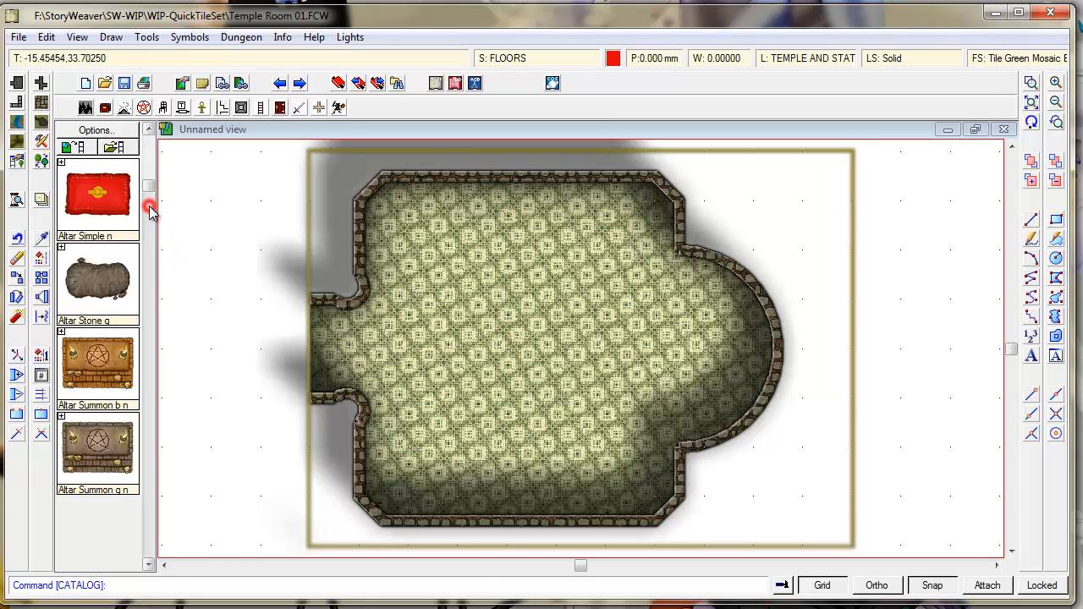
left_click(150, 208)
left_click(150, 241)
left_click(152, 326)
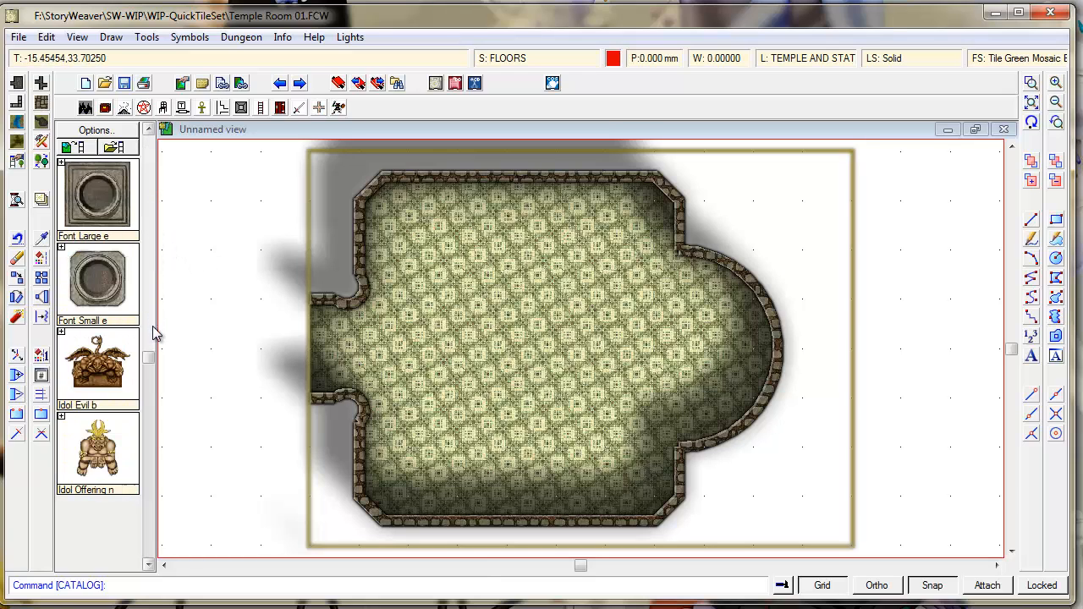
left_click(152, 326)
left_click(152, 325)
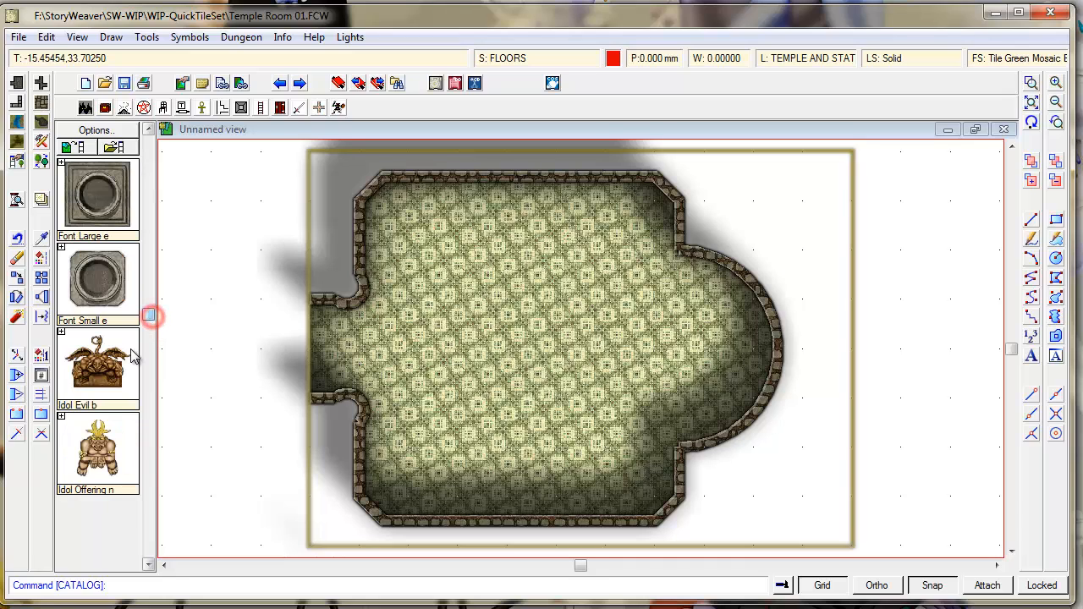
left_click(108, 373)
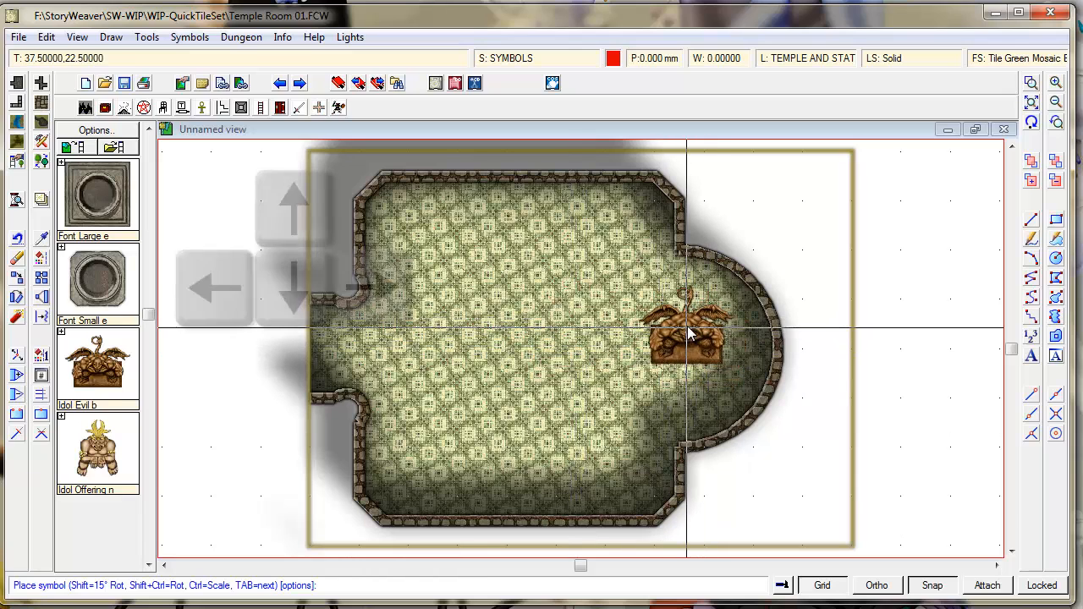
- Turn the idol sideways and set it down in the room's right alcove
key("Right")
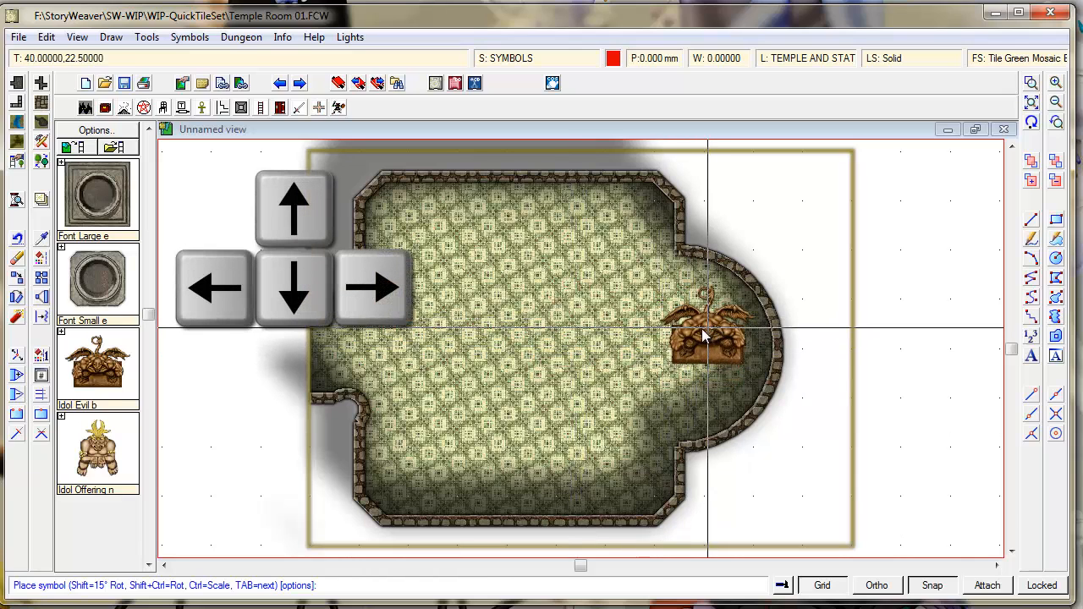
key("Left")
key("Right")
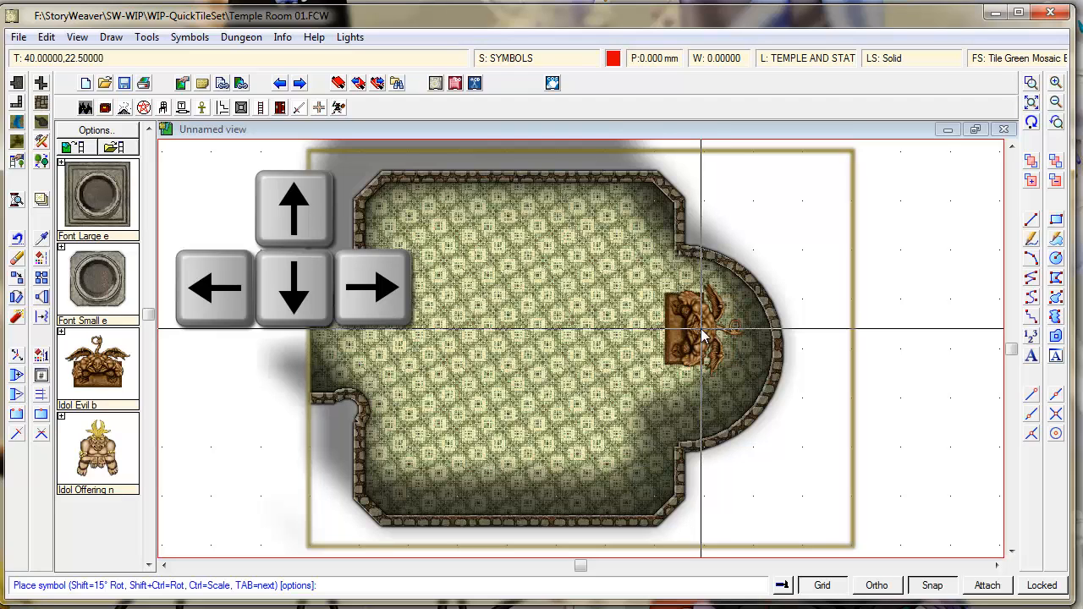
key("Down")
key("Up")
key("Right")
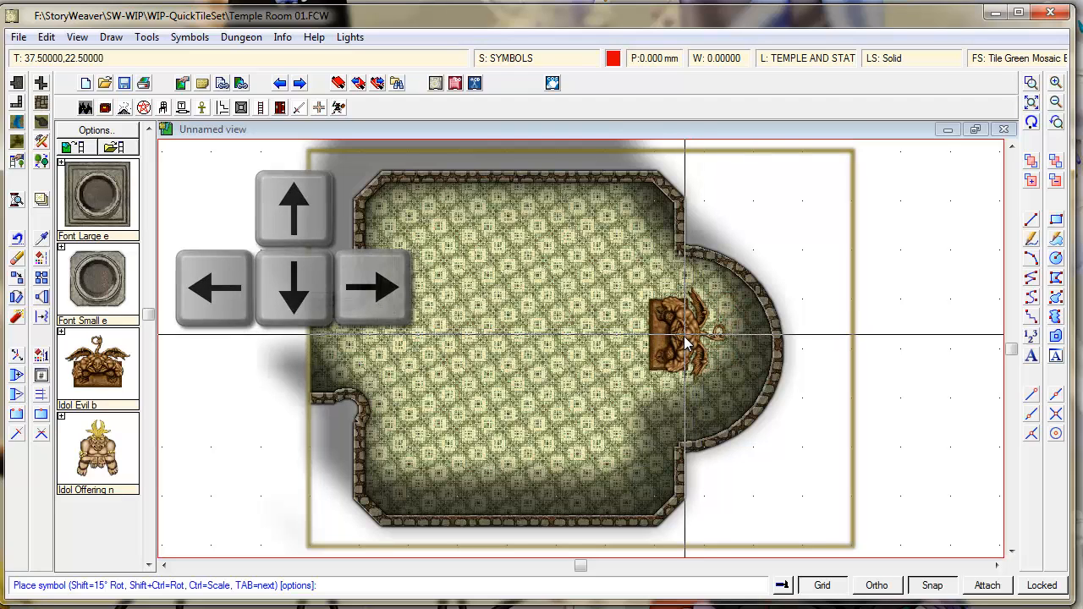
key("shift")
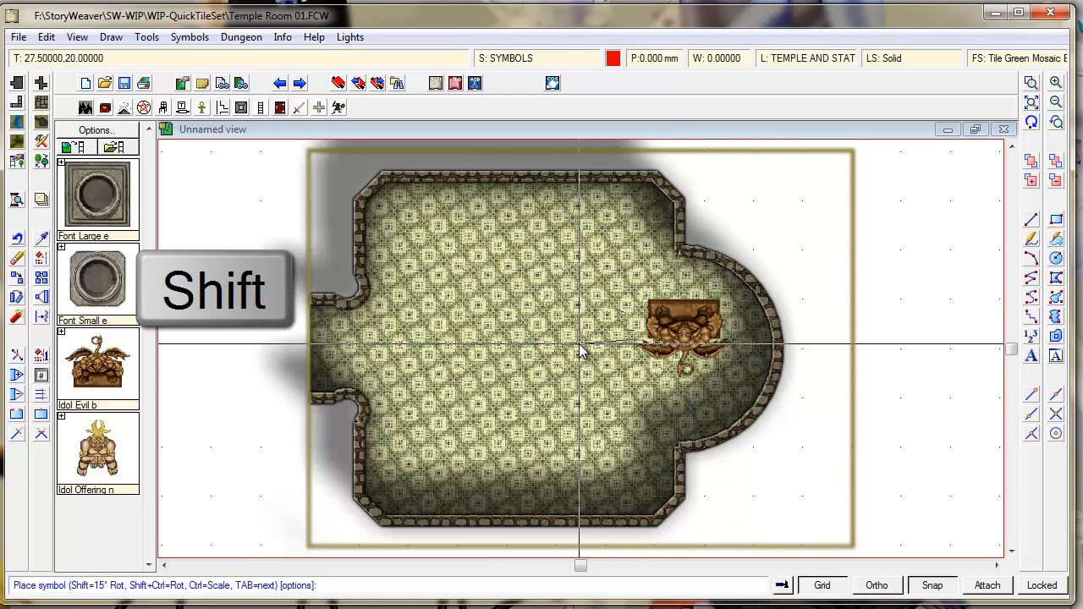
key("Right")
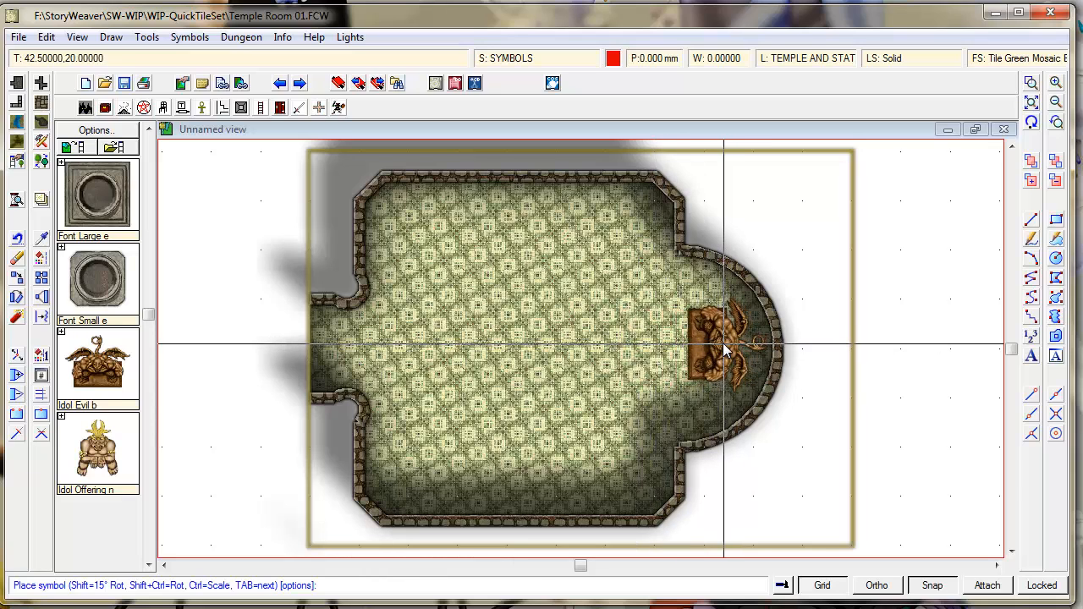
left_click(725, 350)
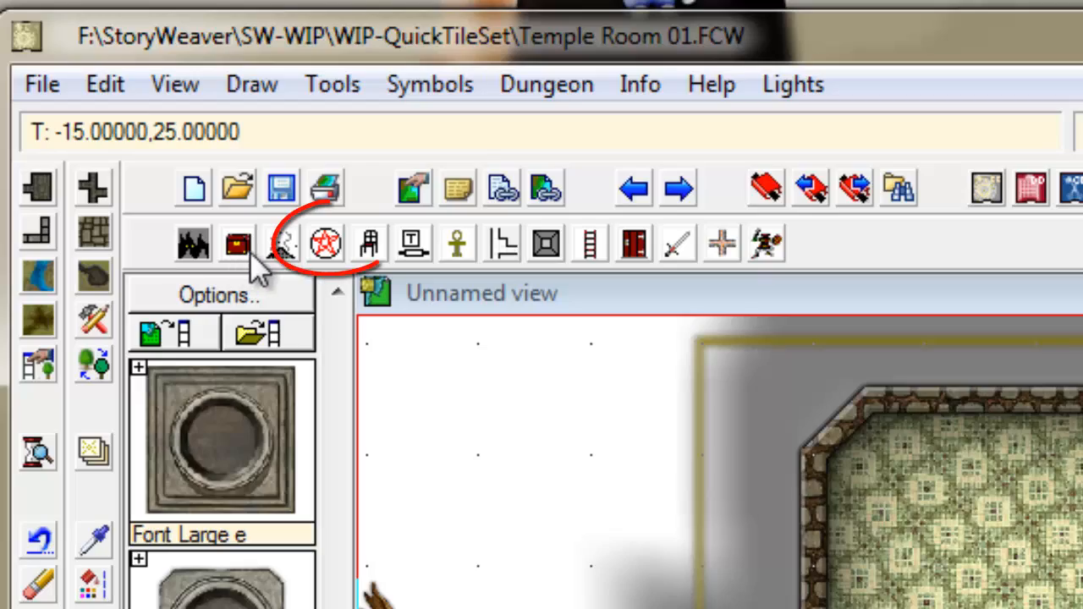
- Place Large Fountain b from DD3 Color Elemental and Magic, scaled to 0.75, at the room centre
left_click(325, 247)
left_click(623, 186)
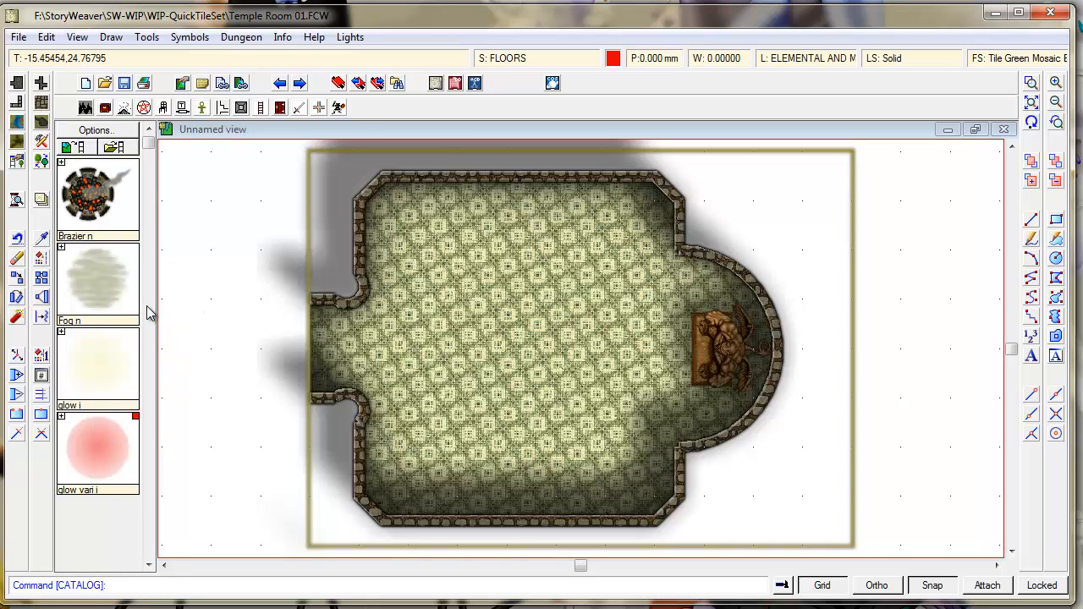
left_click(148, 313)
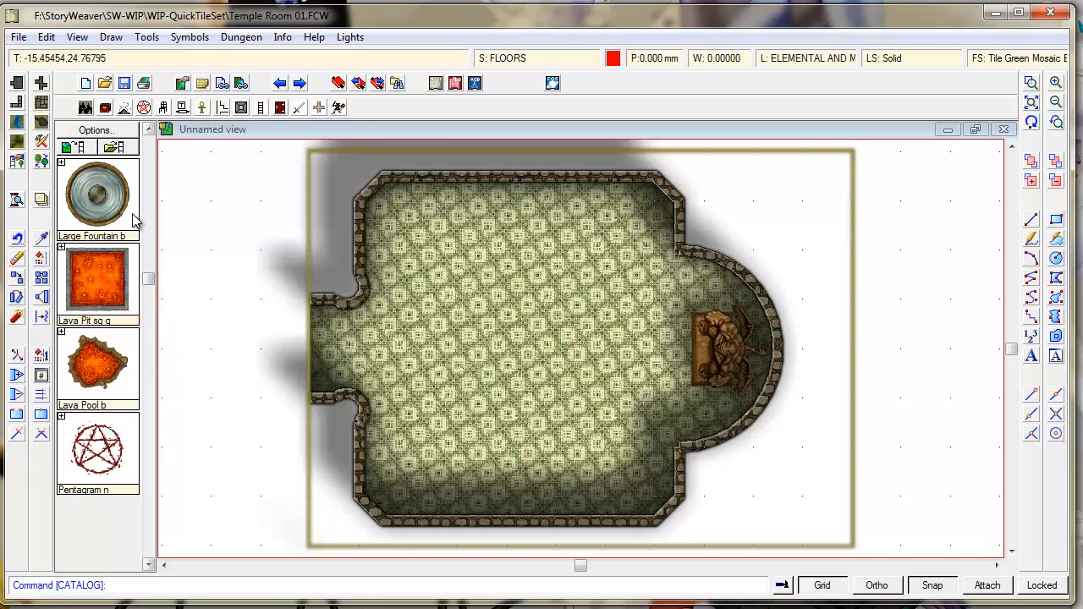
left_click(148, 129)
left_click(91, 299)
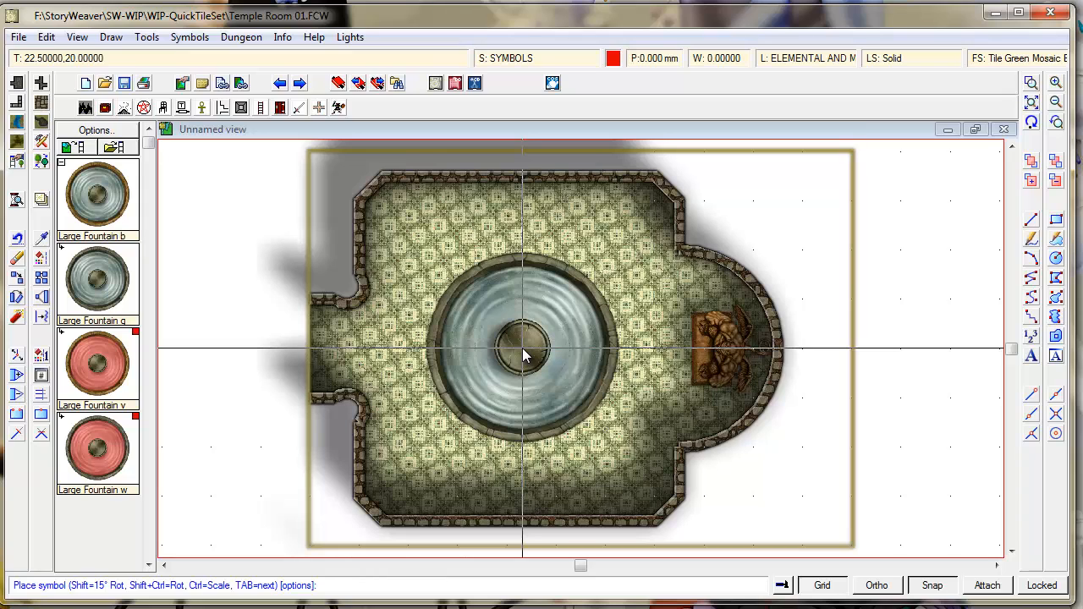
right_click(522, 348)
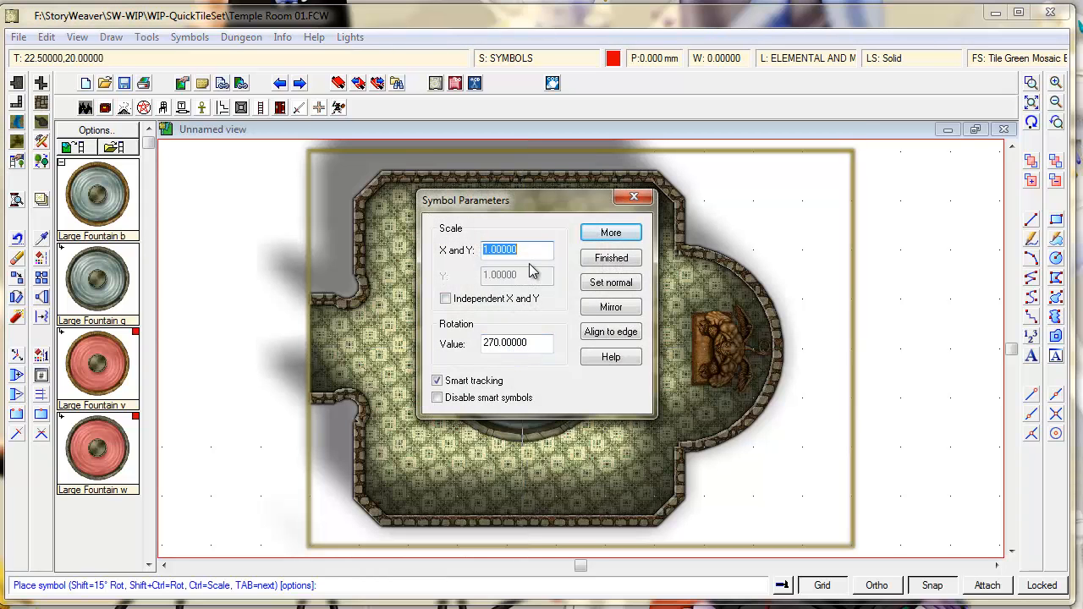
type(".75")
left_click(611, 233)
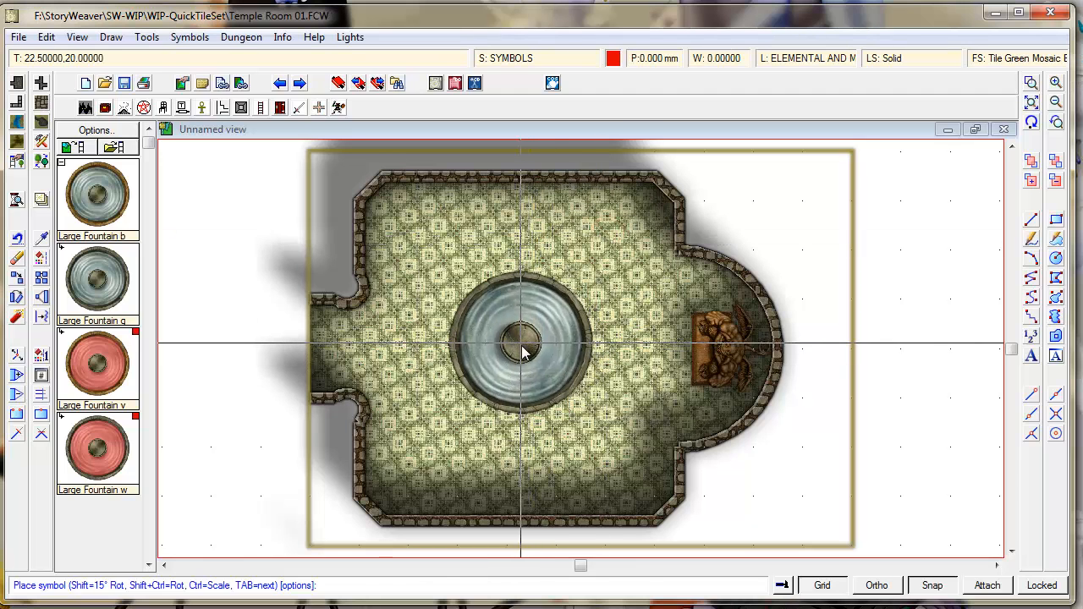
left_click(525, 351)
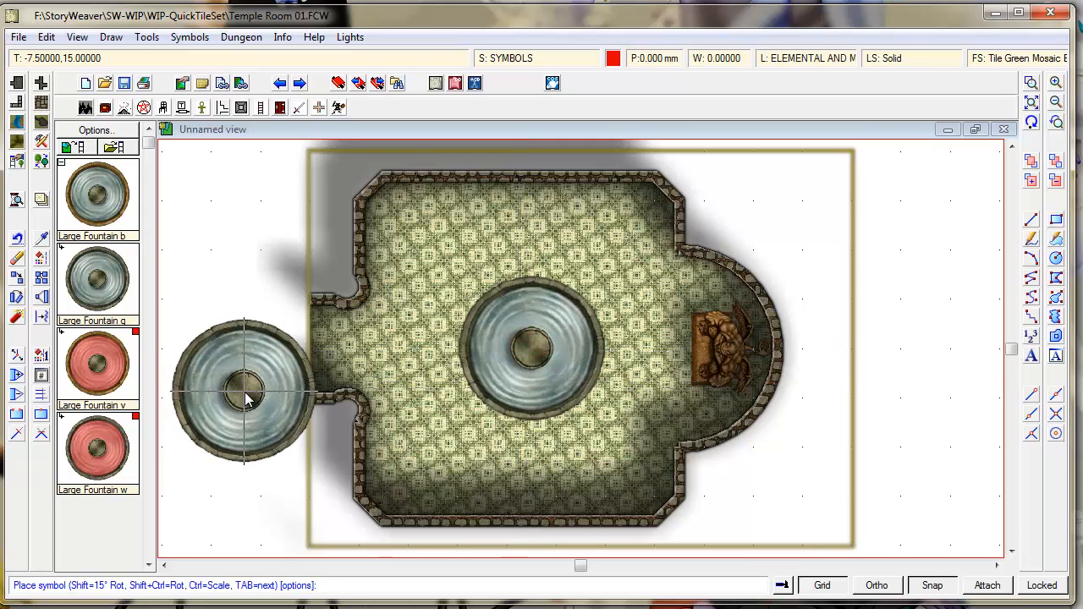
key("Escape")
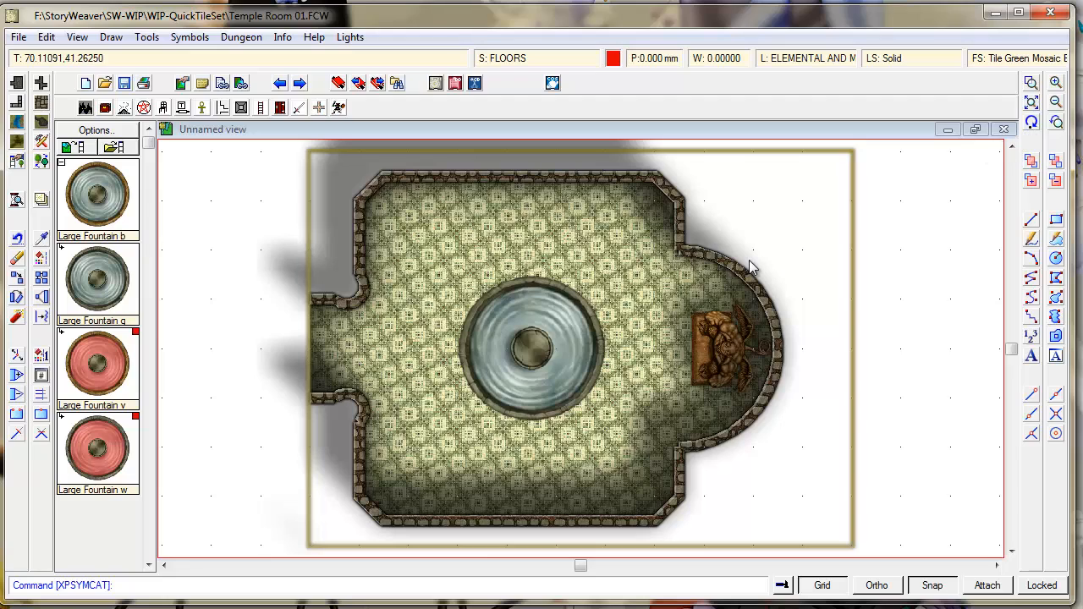
- Choose the Water, Blue 3, Curved fill and outline the pool around the fountain's top
left_click(1033, 123)
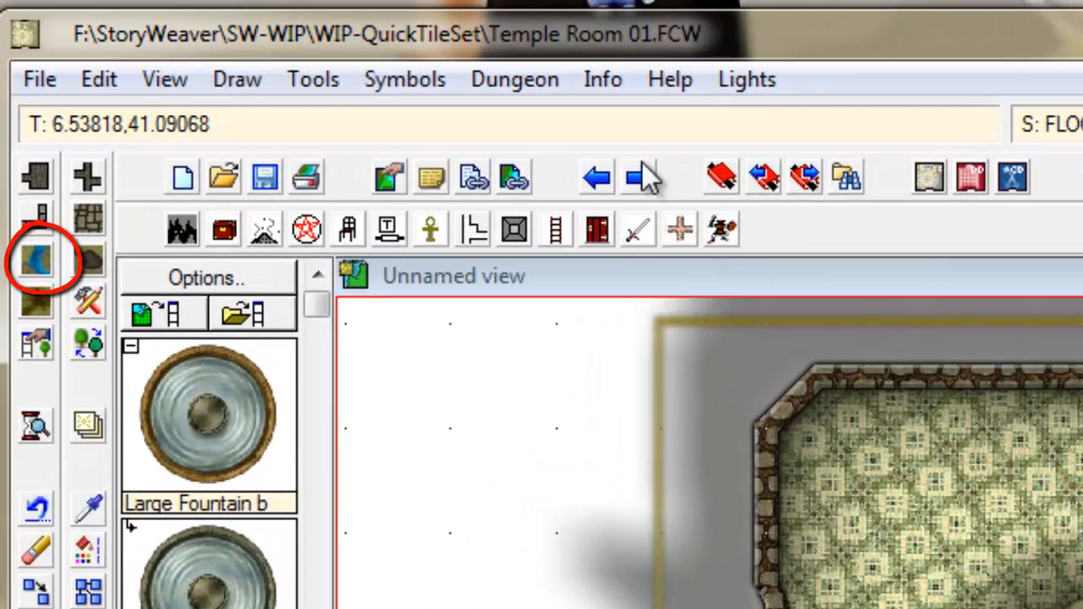
left_click(37, 264)
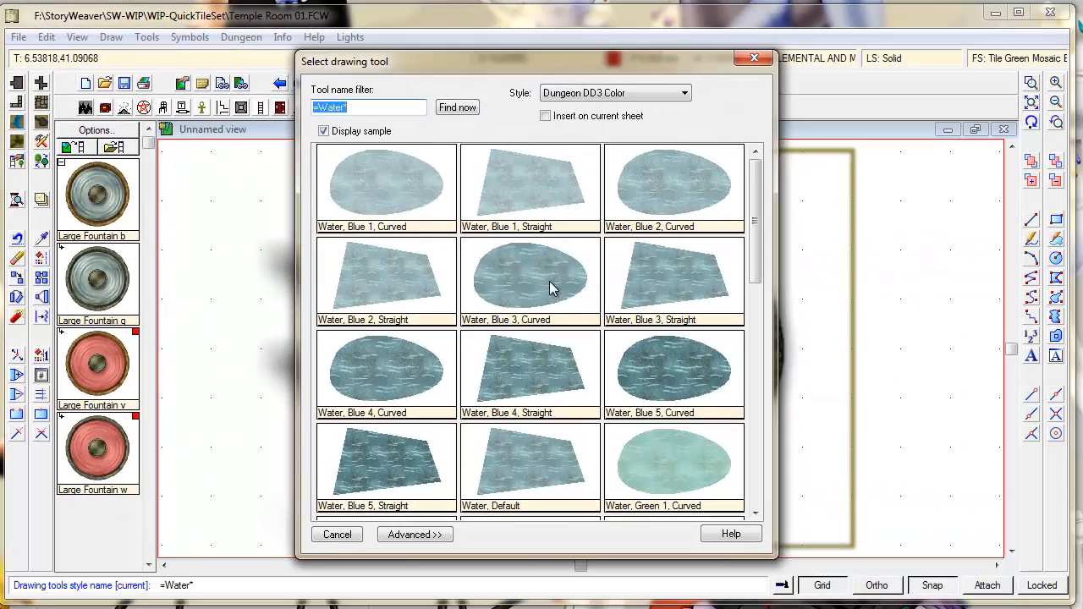
double_click(550, 289)
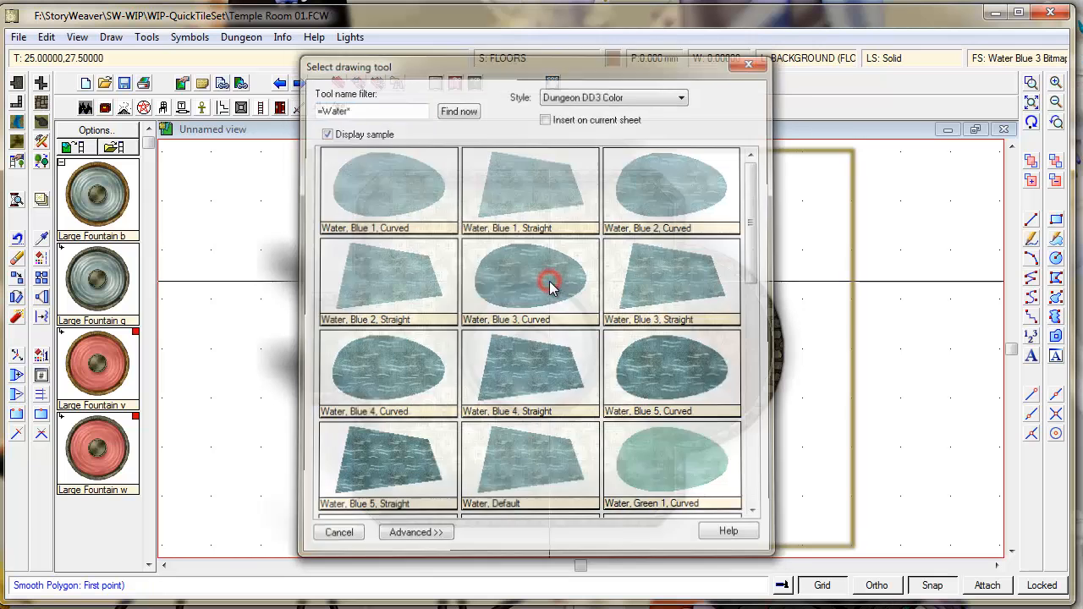
left_click(596, 273)
left_click(582, 243)
left_click(558, 257)
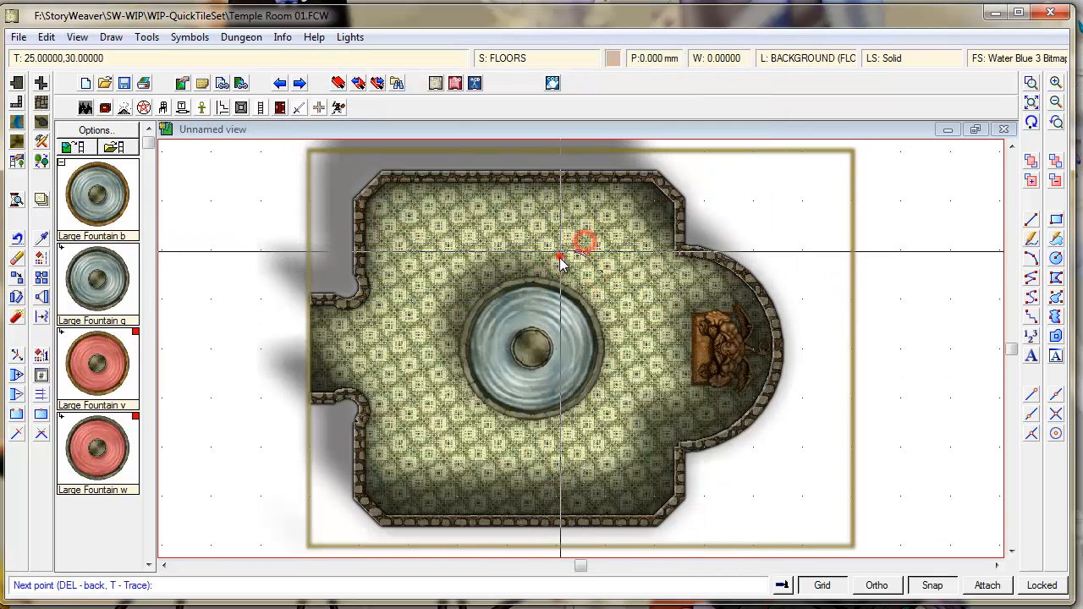
left_click(519, 245)
left_click(508, 228)
left_click(453, 252)
left_click(439, 284)
- Extend the pool outline out through the west doorway and back into the room
left_click(437, 310)
left_click(416, 330)
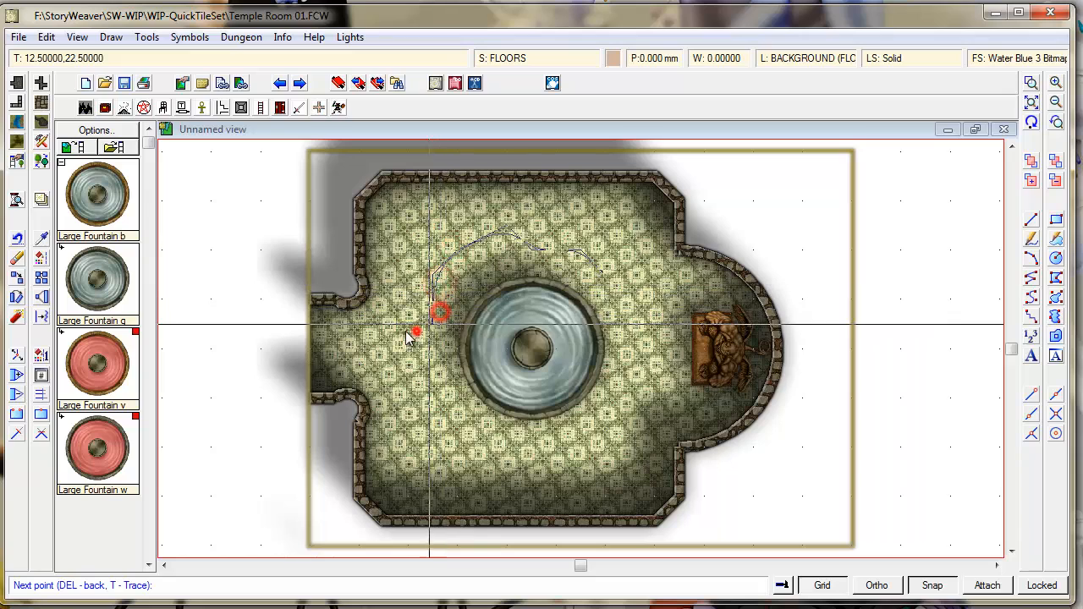
left_click(379, 319)
left_click(359, 331)
left_click(339, 331)
left_click(315, 316)
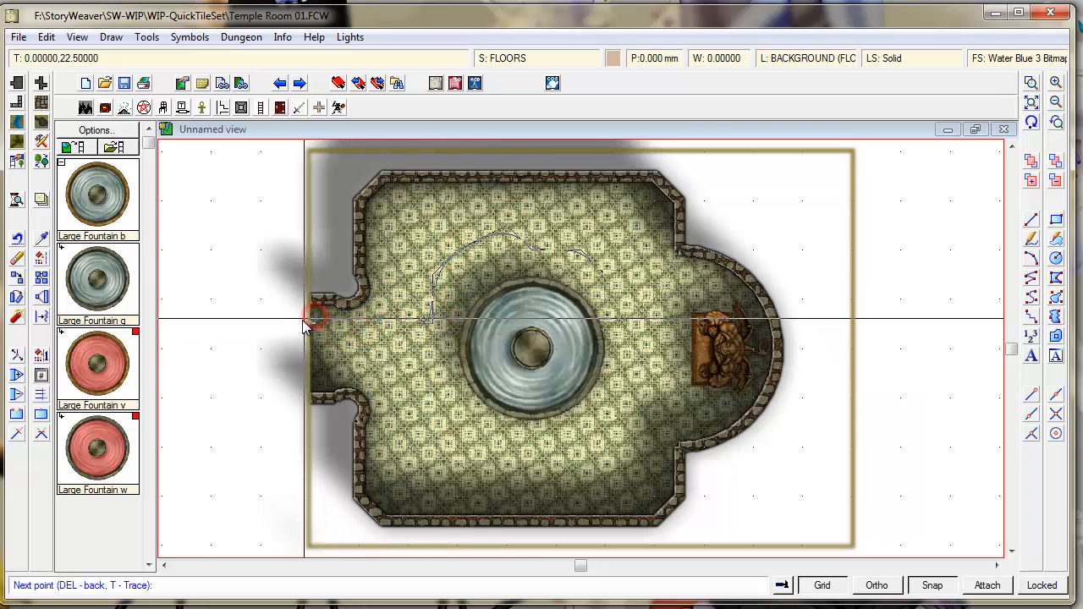
left_click(305, 366)
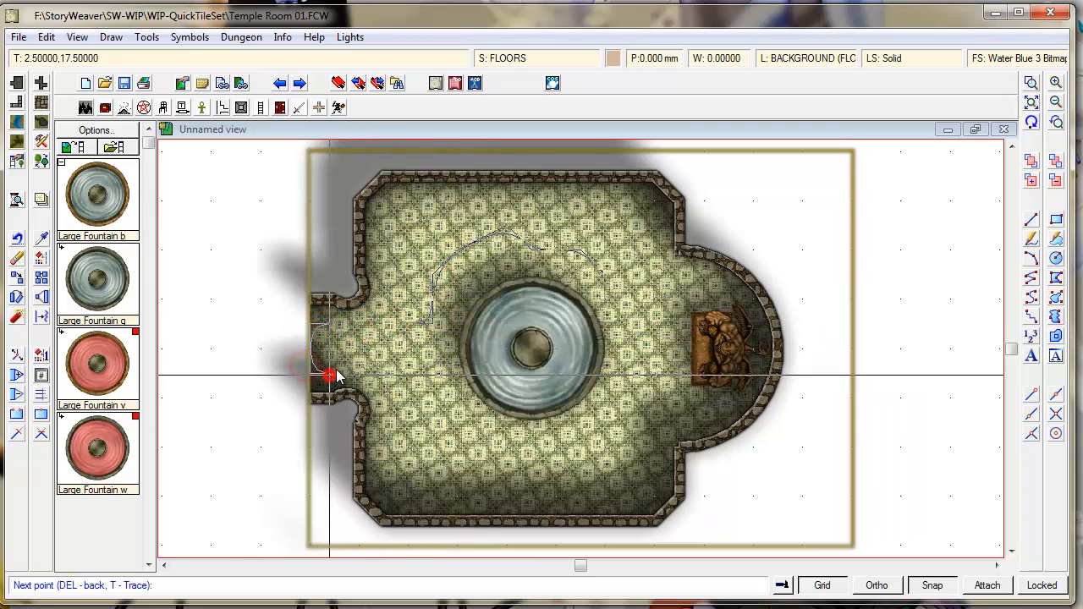
left_click(398, 381)
- Close the pool outline along the fountain's bottom and east side, then redraw the map
left_click(438, 418)
left_click(479, 435)
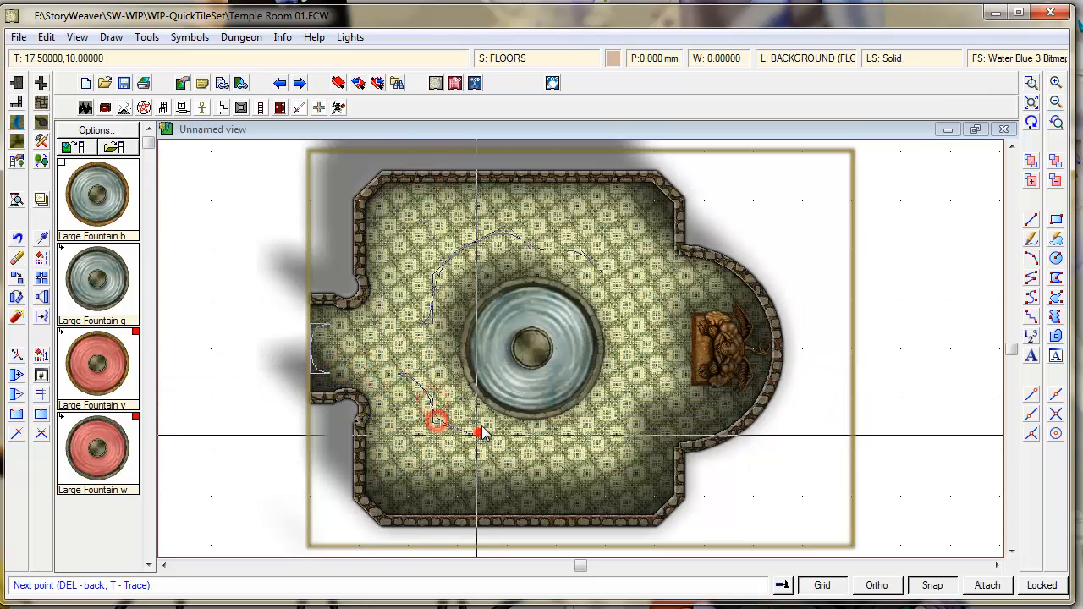
left_click(491, 423)
left_click(507, 451)
left_click(549, 458)
left_click(560, 439)
left_click(589, 434)
left_click(635, 448)
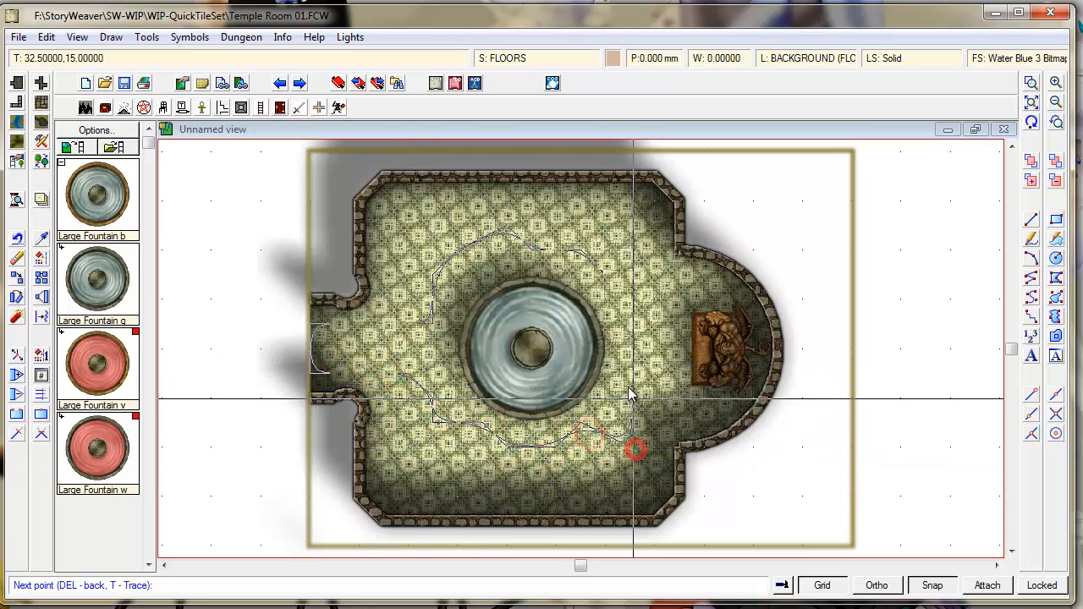
left_click(645, 364)
left_click(643, 343)
left_click(620, 298)
right_click(629, 288)
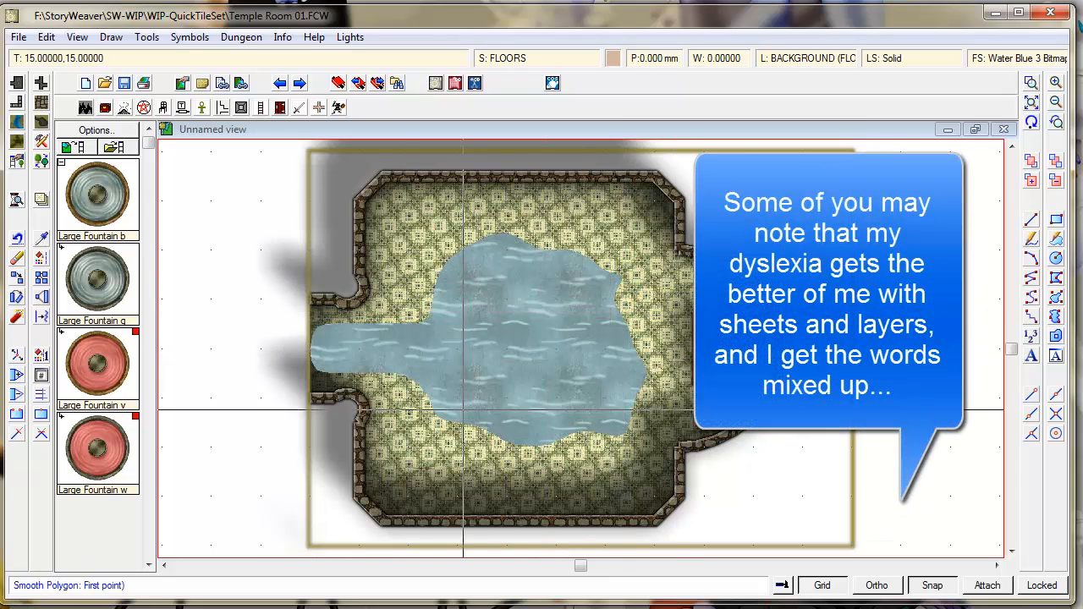
left_click(1031, 122)
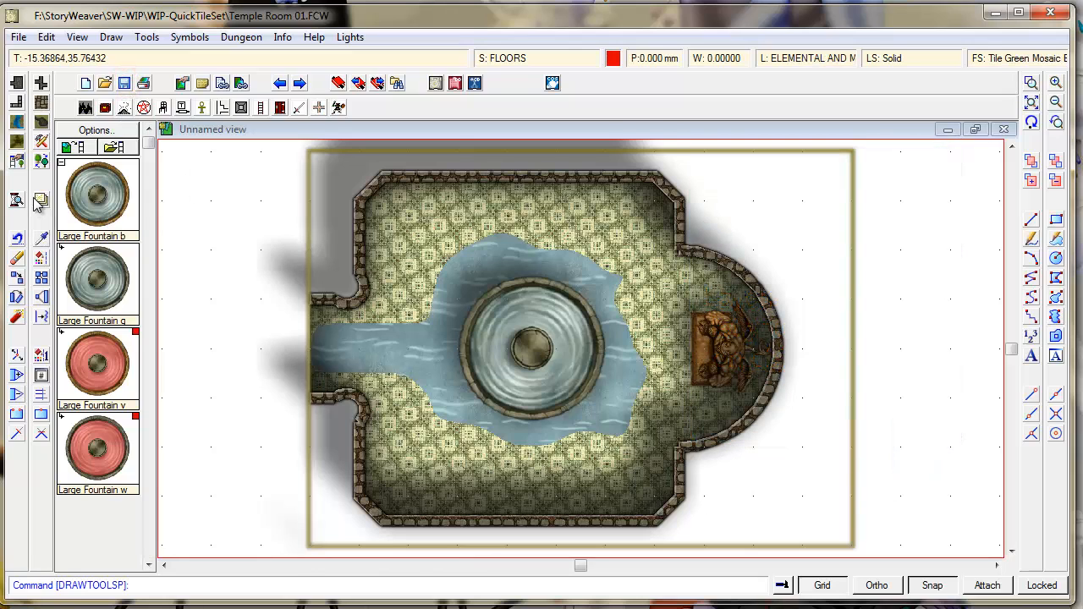
- In Drawing Sheets and Effects, review the FLOORS and WALLS effects, then select the WATER sheet
left_click(41, 201)
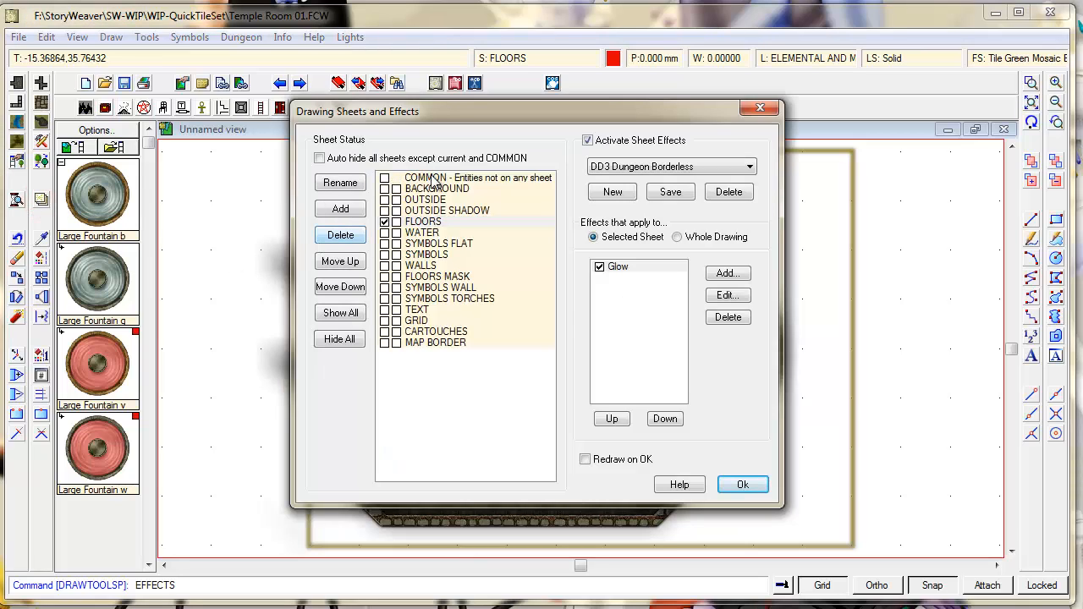
left_click(427, 234)
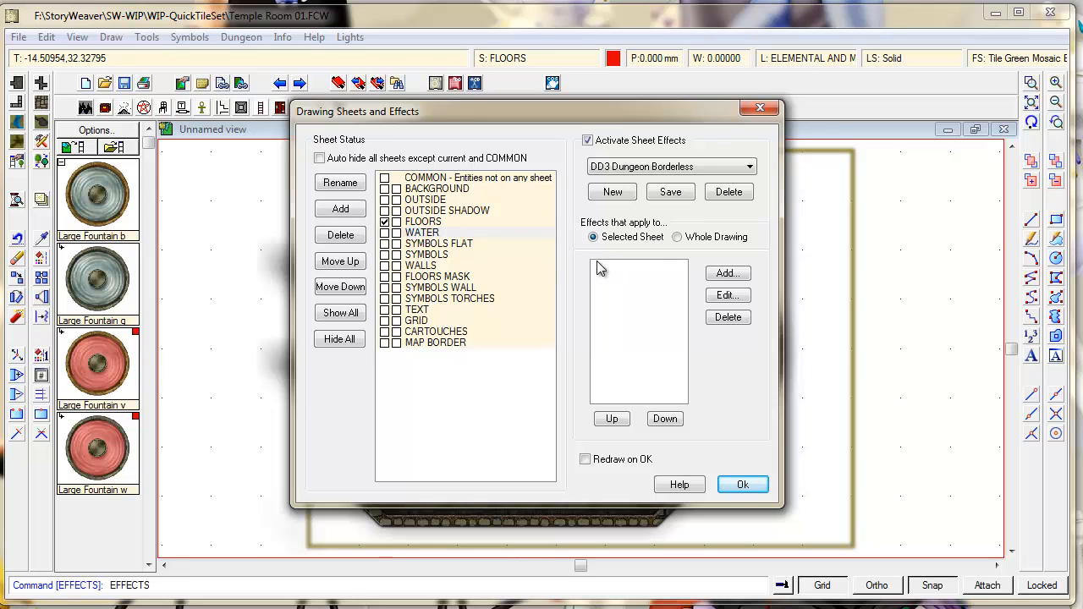
left_click(440, 222)
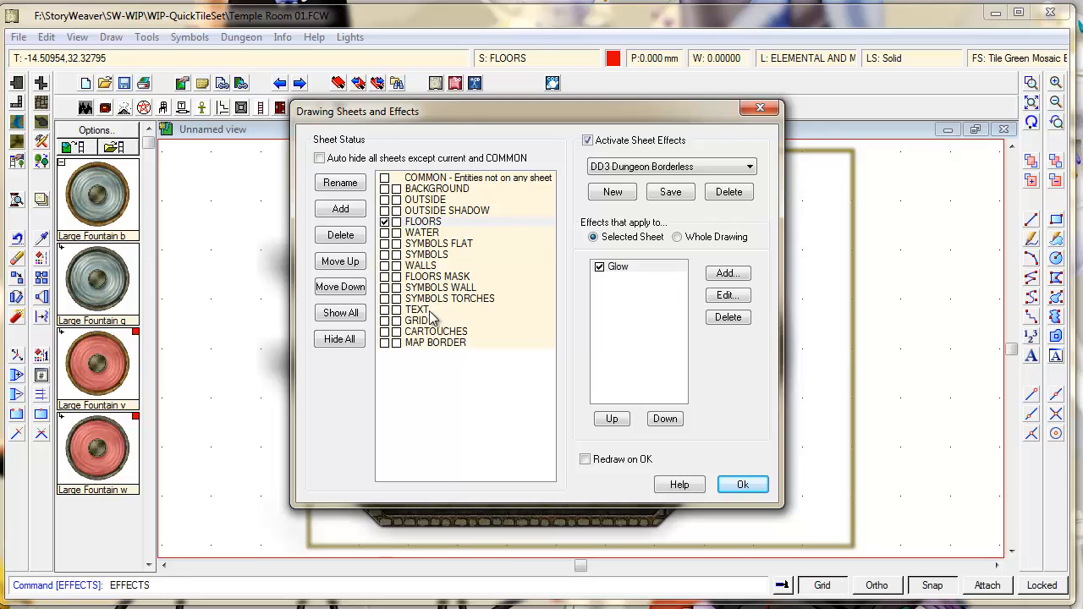
left_click(433, 266)
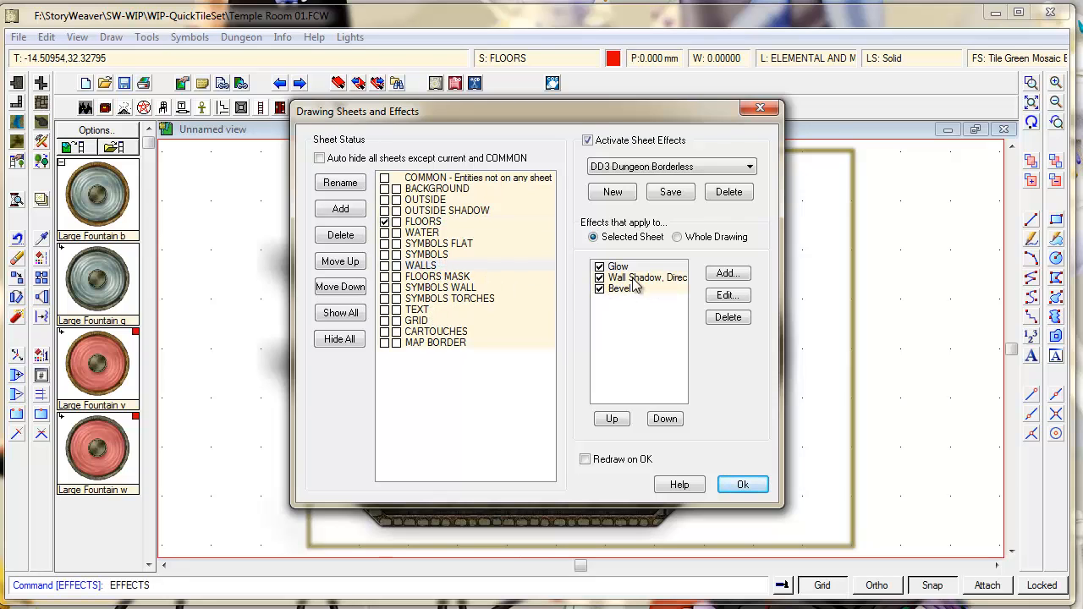
left_click(433, 233)
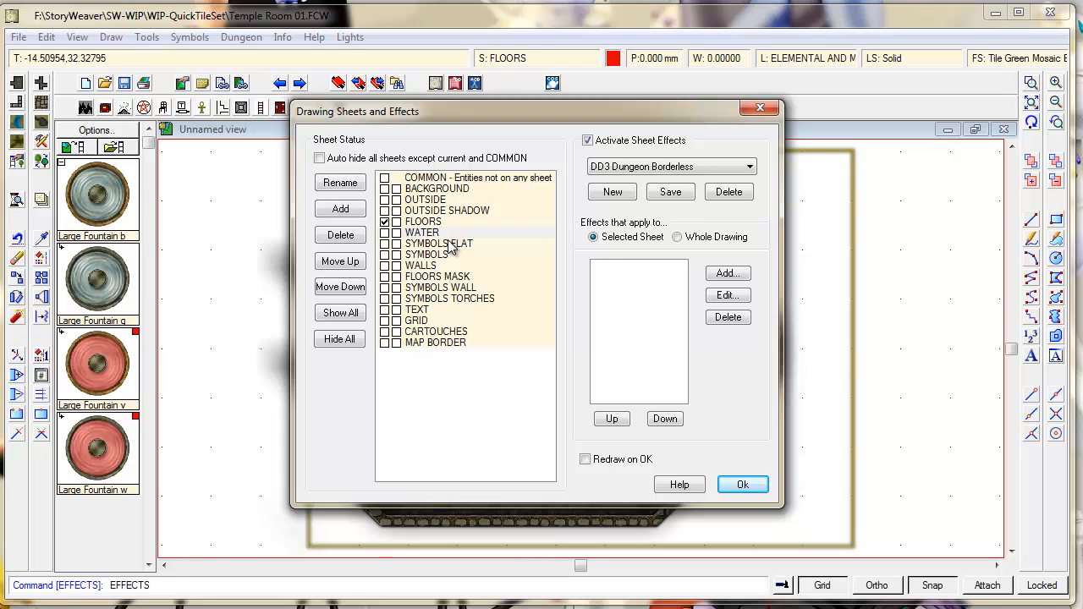
- Add an Edge Fade, Inner effect to the WATER sheet
left_click(728, 273)
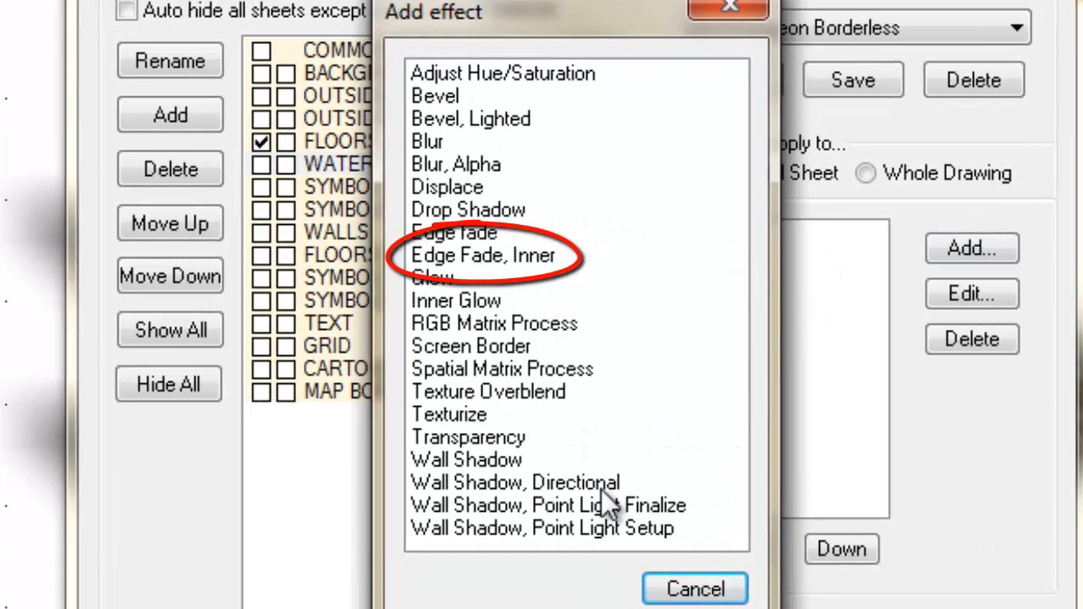
double_click(483, 257)
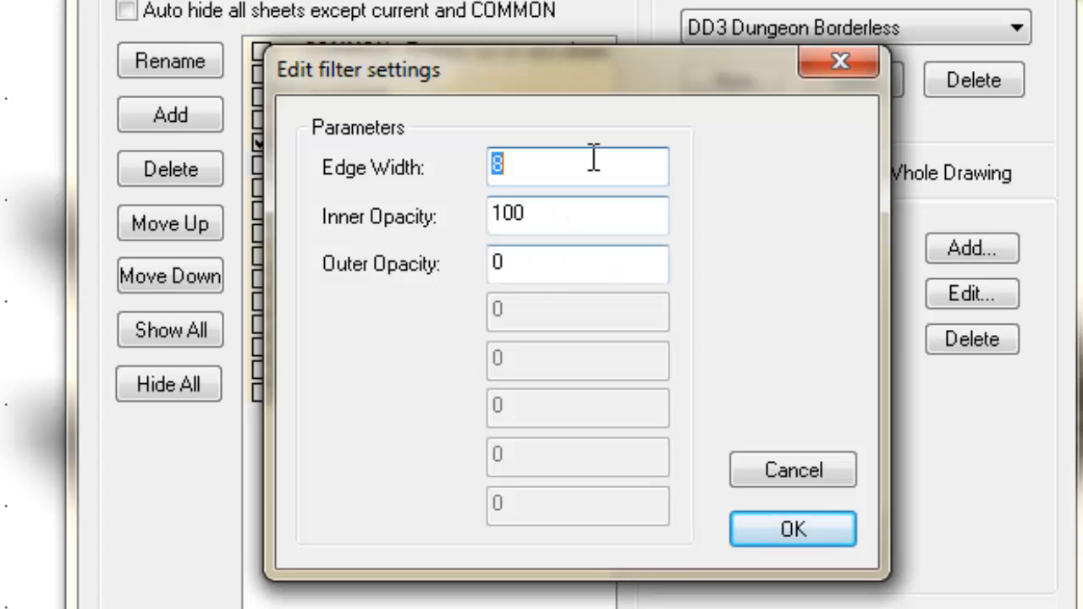
- Set the inner edge fade to Edge Width 1.2 and Inner Opacity 75, and apply it
left_click(555, 169)
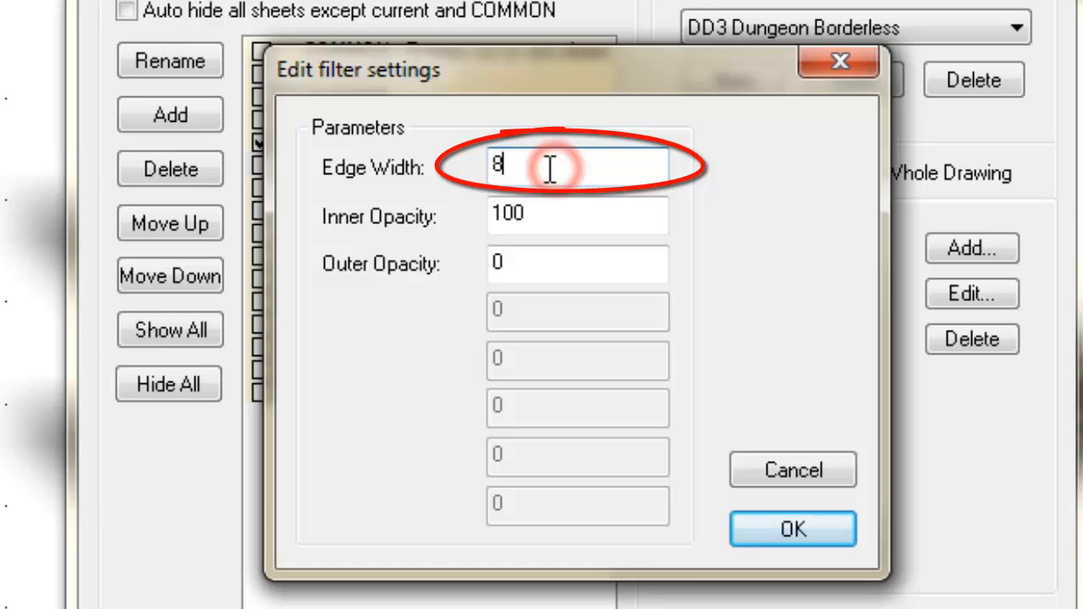
left_click_drag(550, 170, 476, 122)
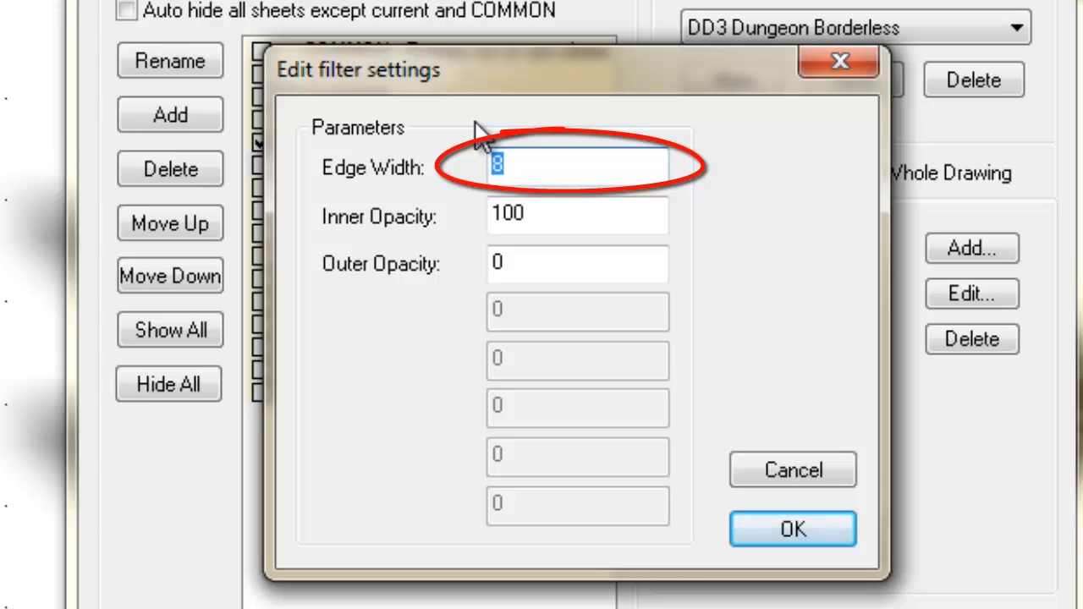
type("2")
key("BackSpace")
type("1.")
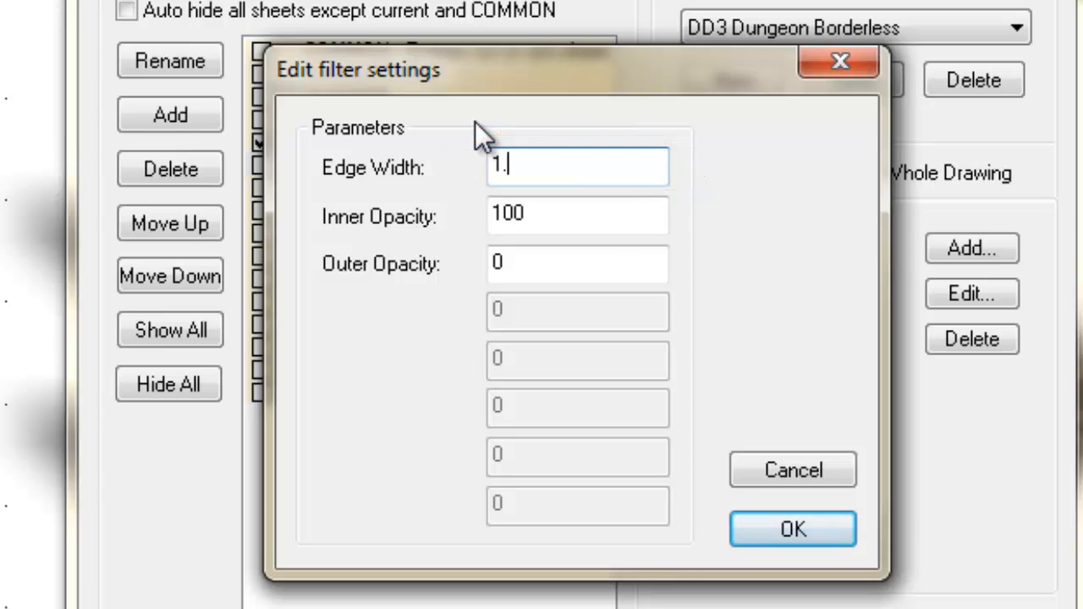
type("2")
left_click(584, 217)
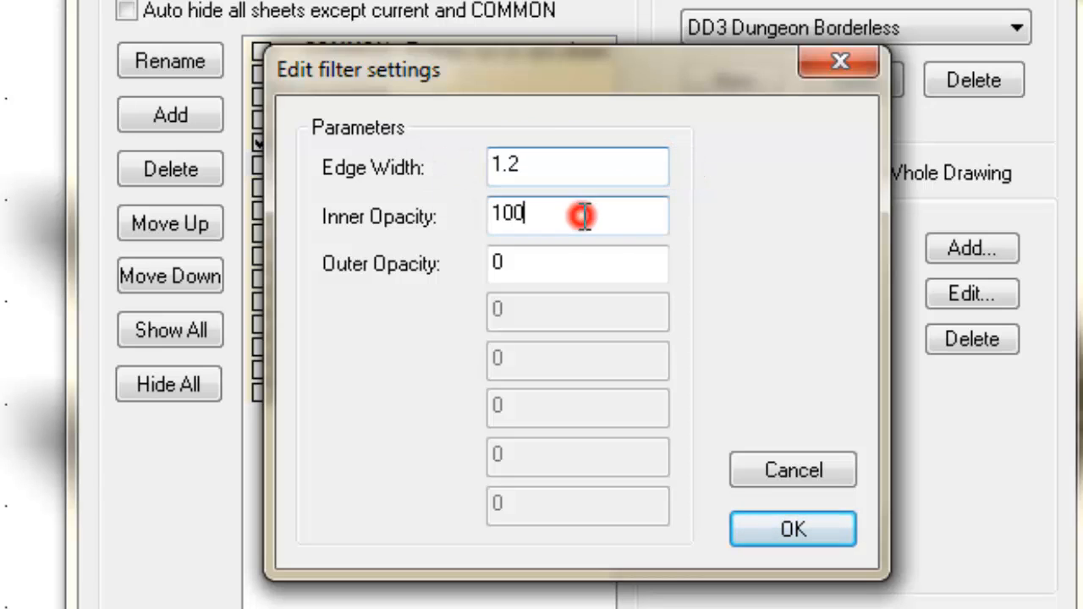
double_click(575, 216)
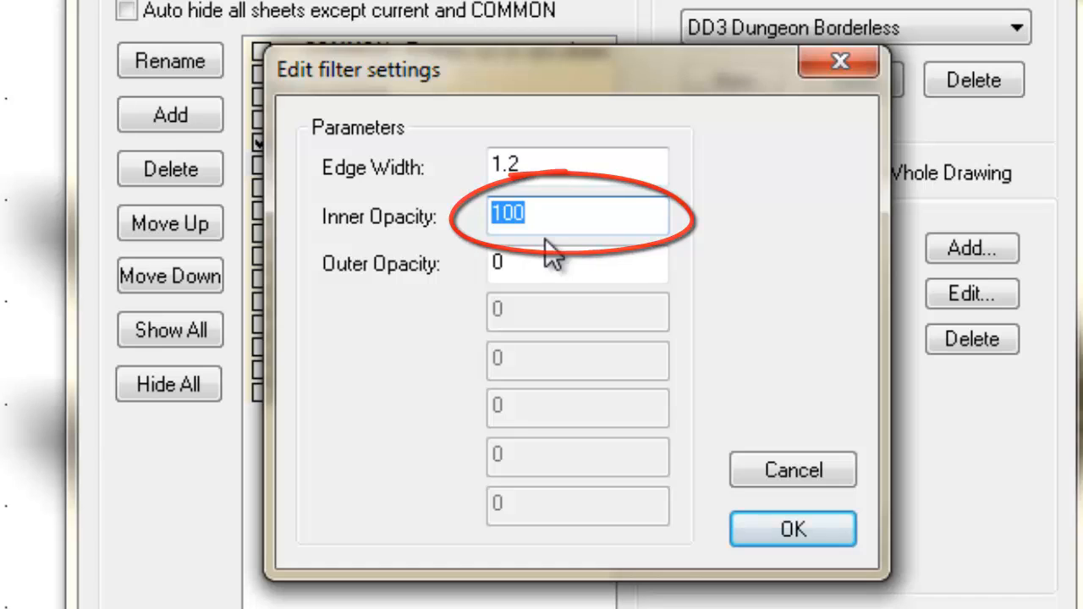
type("75")
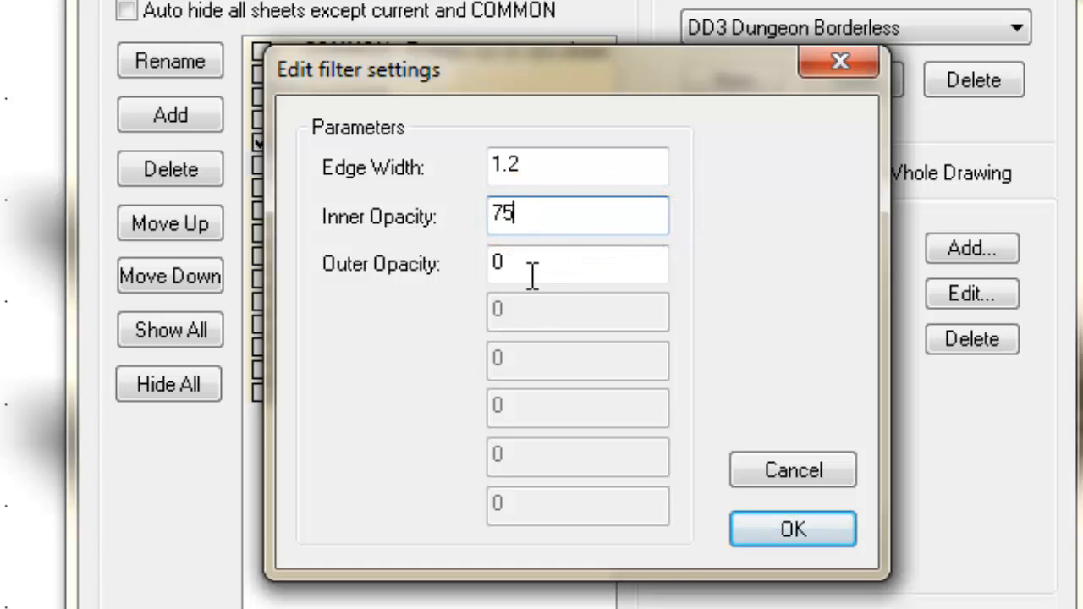
left_click(538, 269)
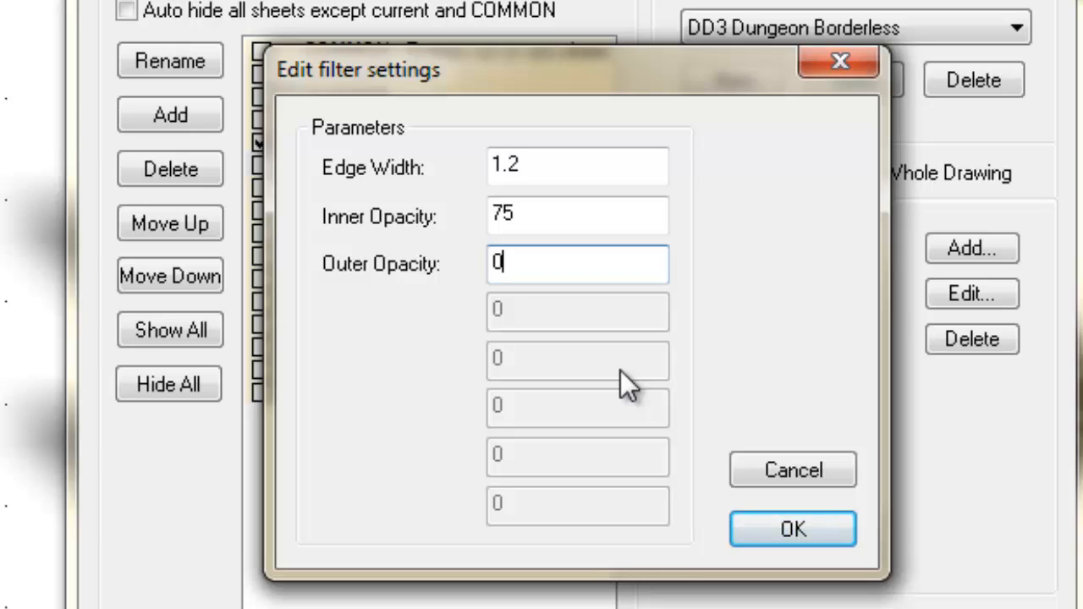
left_click(764, 531)
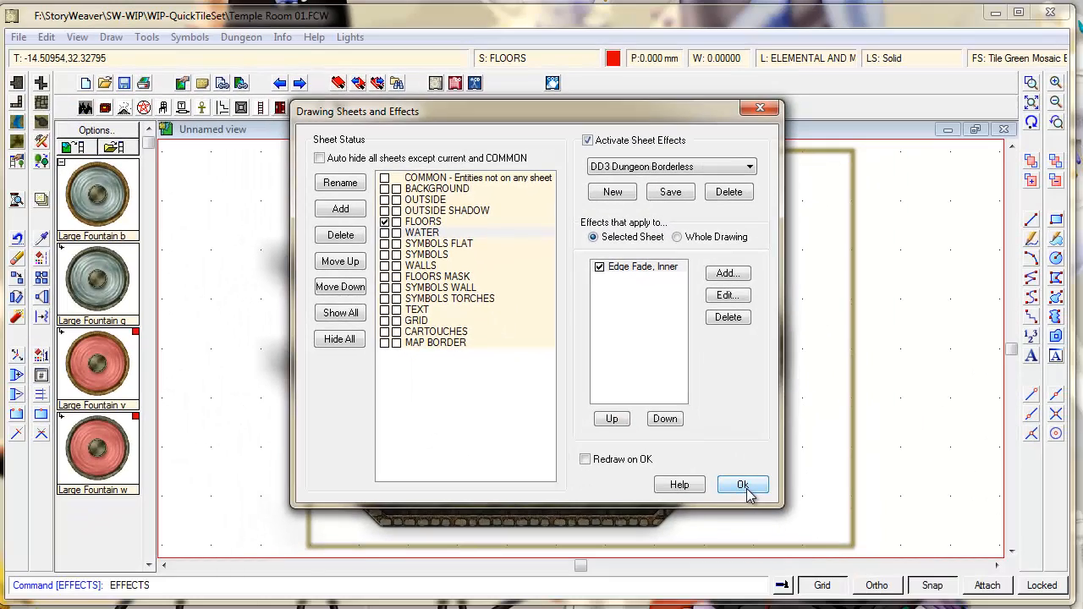
left_click(746, 489)
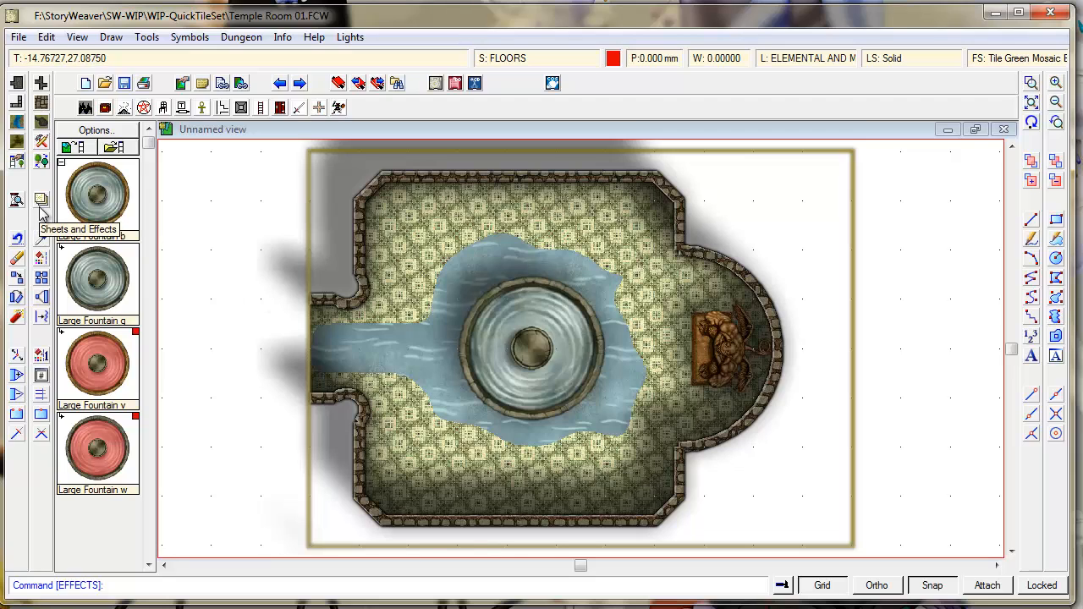
left_click(40, 259)
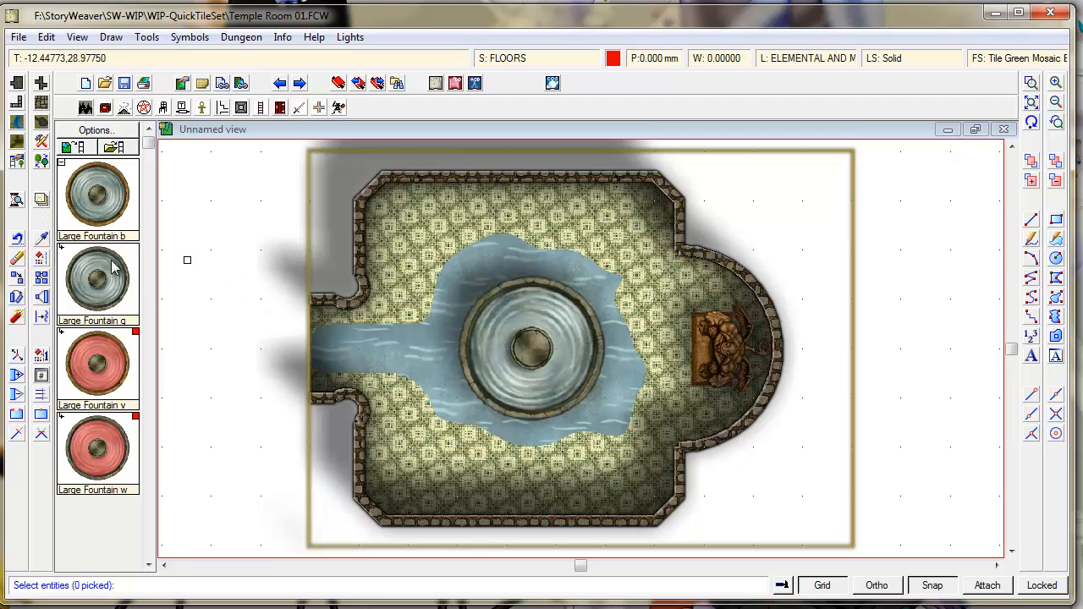
- Move the water pool shape onto the WATER sheet and the FLOORS layer
left_click(452, 252)
right_click(463, 266)
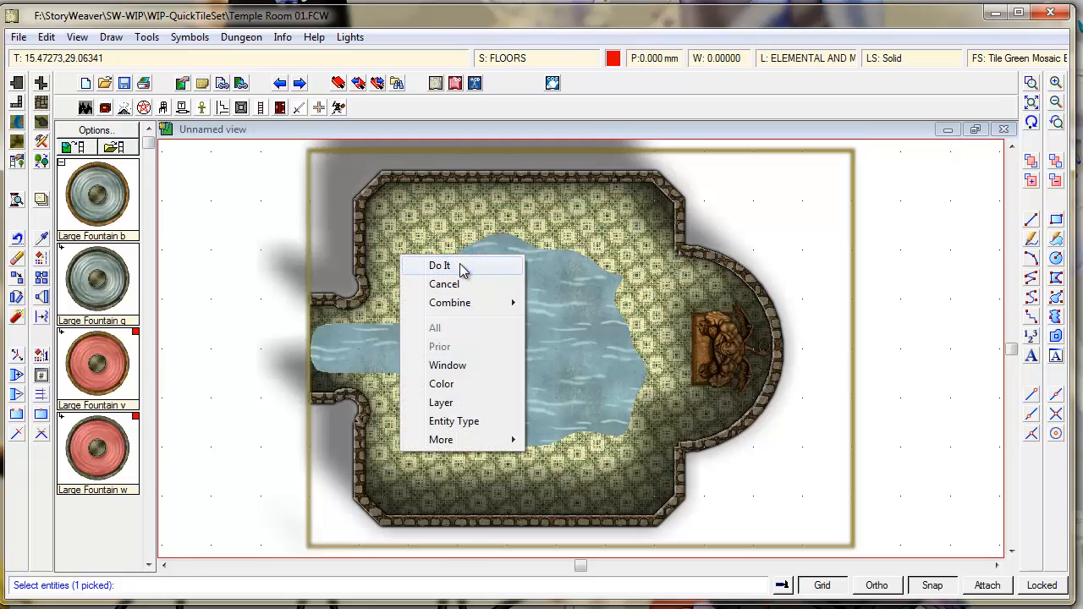
left_click(459, 262)
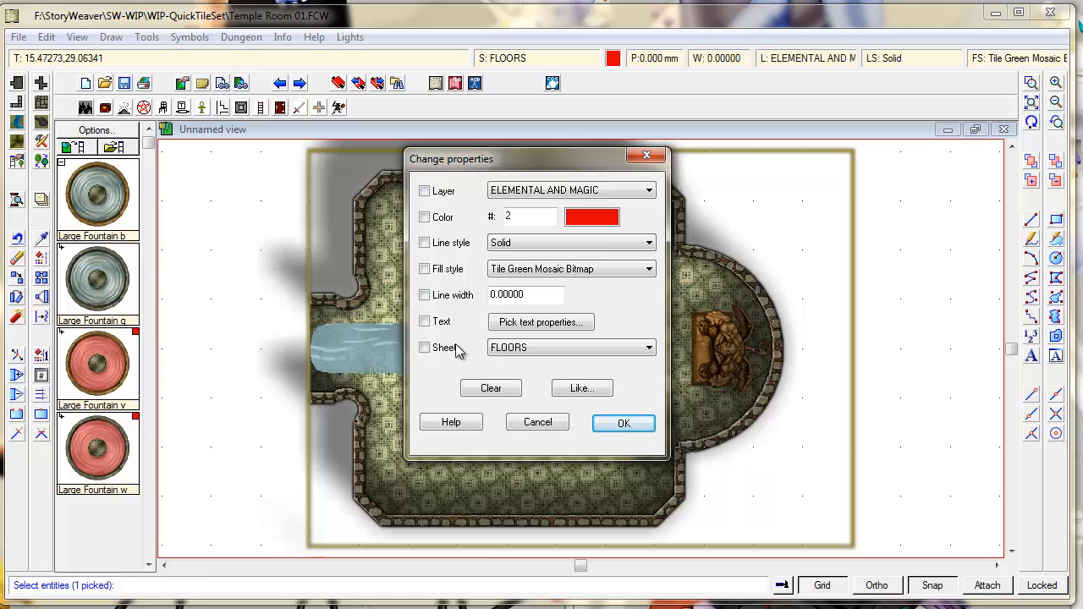
left_click(448, 354)
left_click(522, 348)
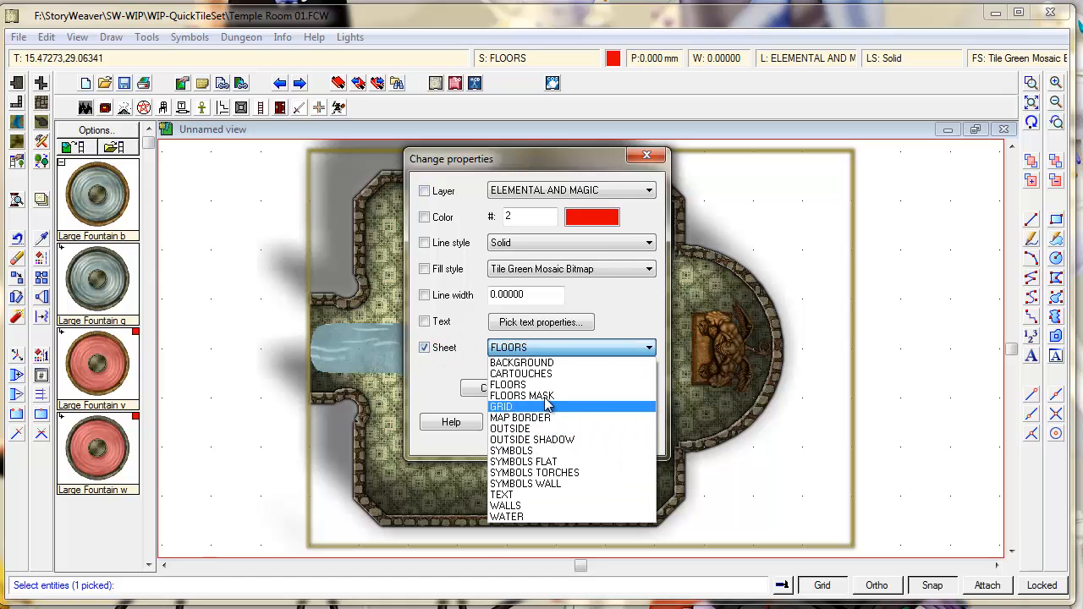
left_click(503, 516)
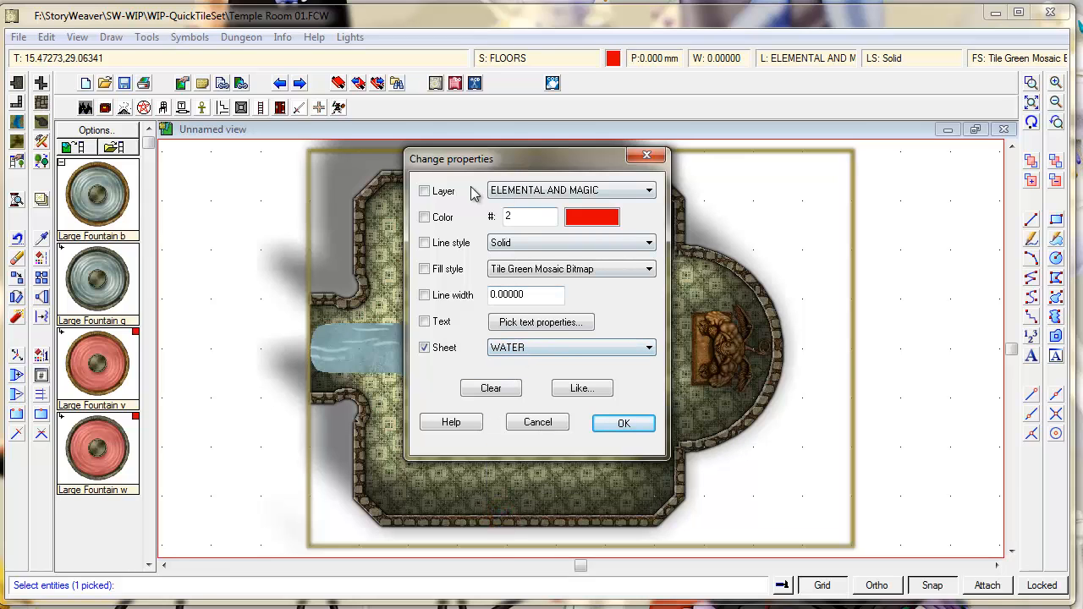
left_click(427, 191)
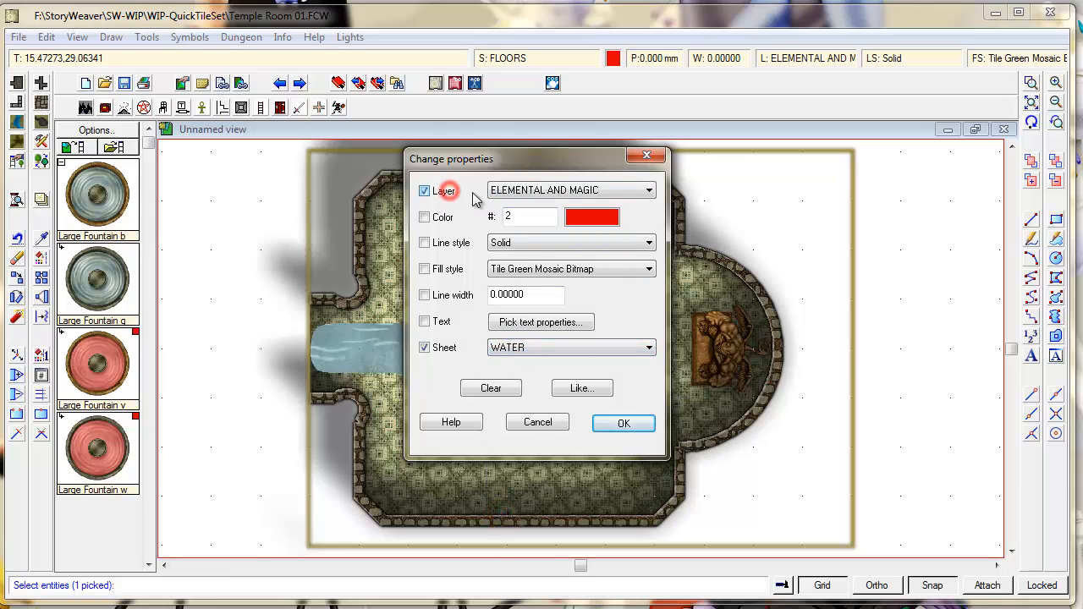
left_click(518, 194)
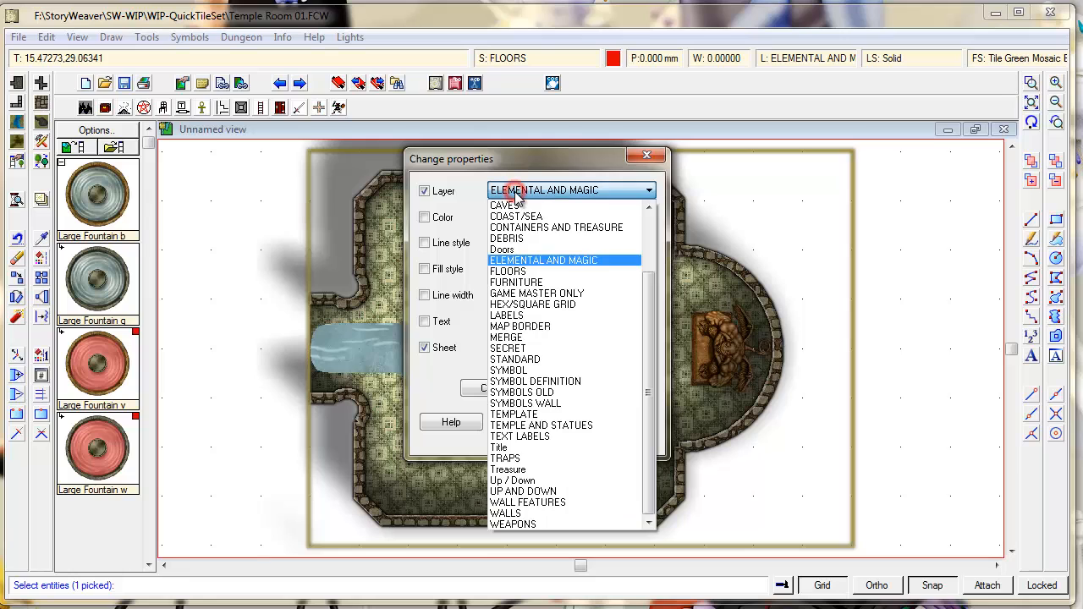
left_click(564, 272)
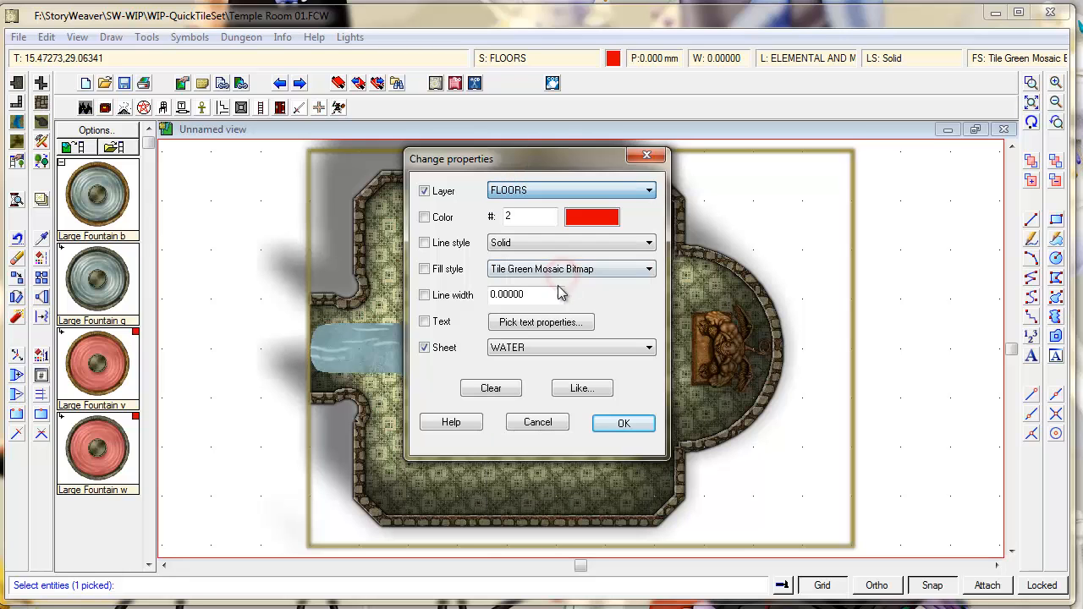
left_click(624, 423)
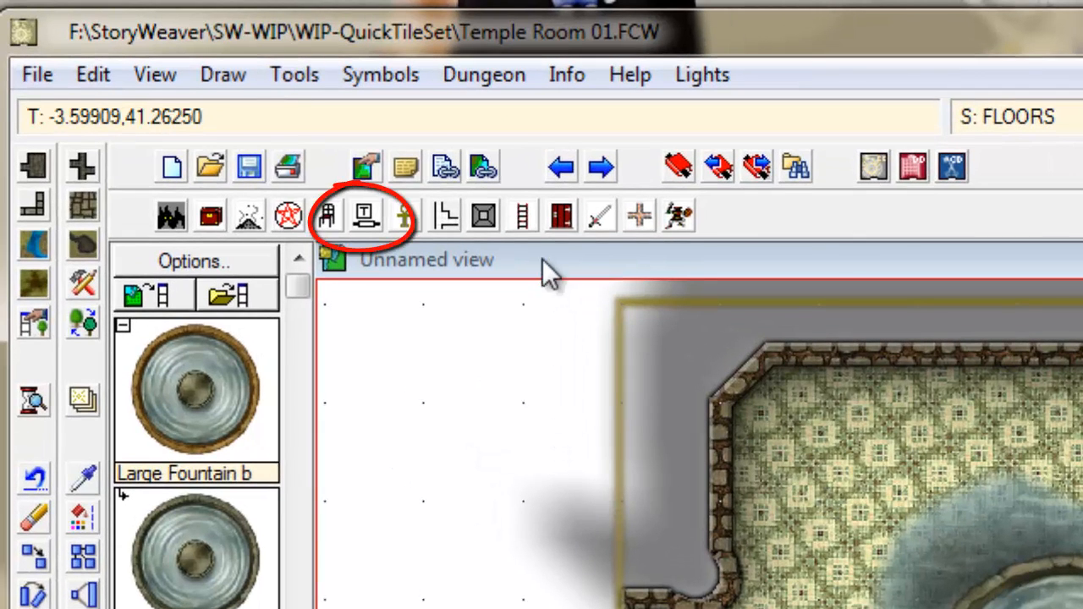
- Load Traps.fsc from Symbols\Dungeons\DD3\DD3 Color as the symbol catalog
left_click(365, 218)
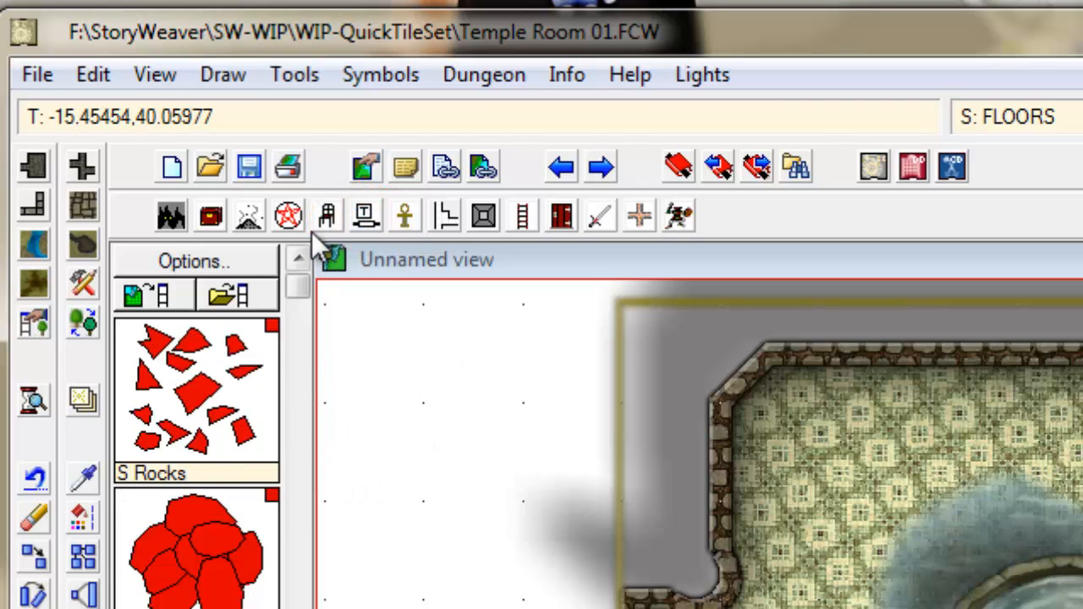
left_click(308, 336)
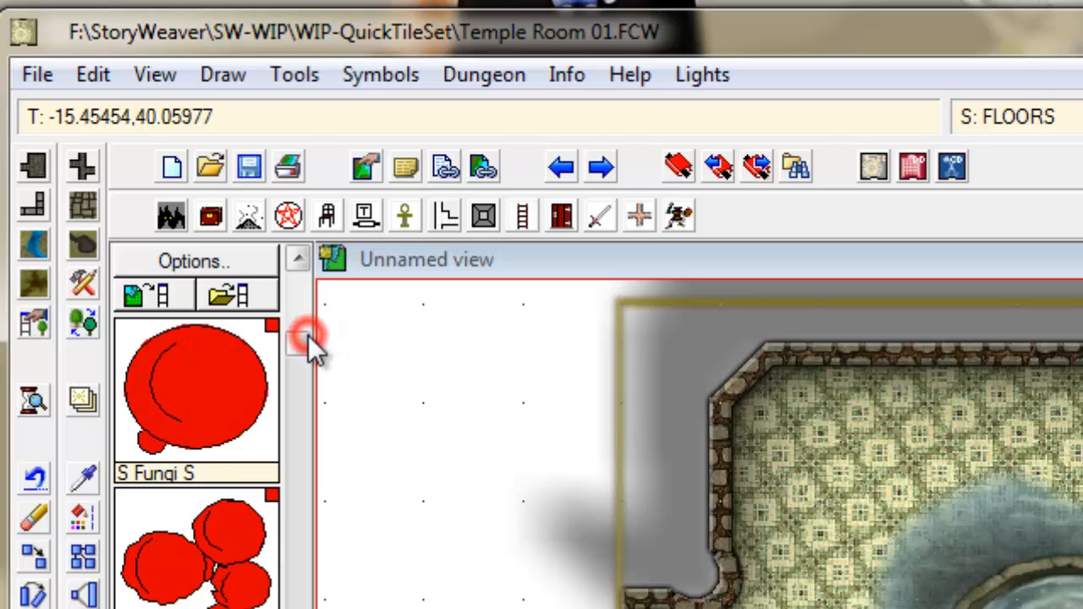
left_click(301, 311)
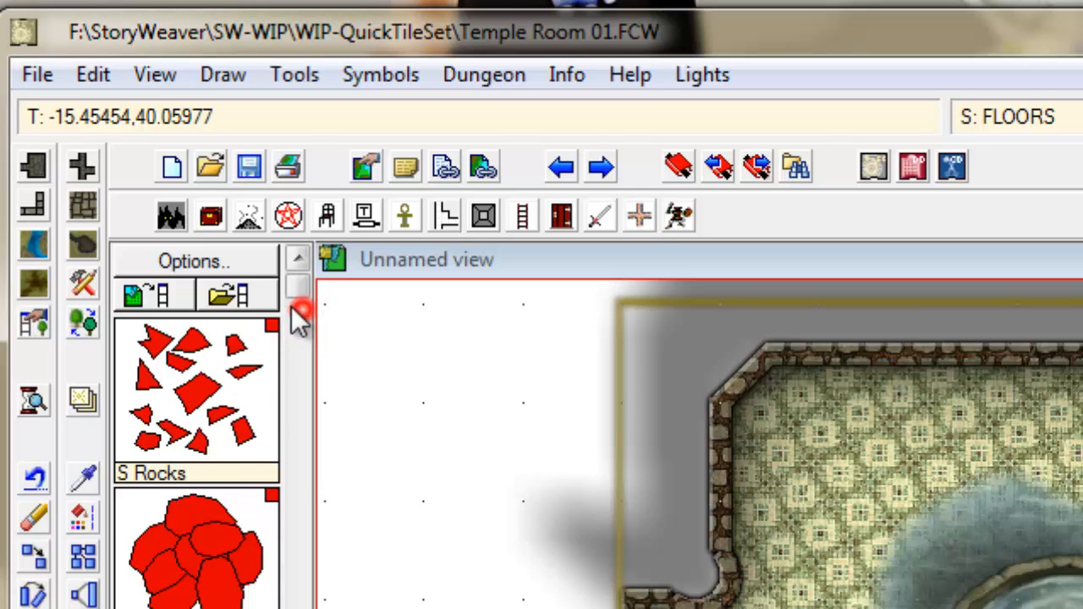
left_click(220, 295)
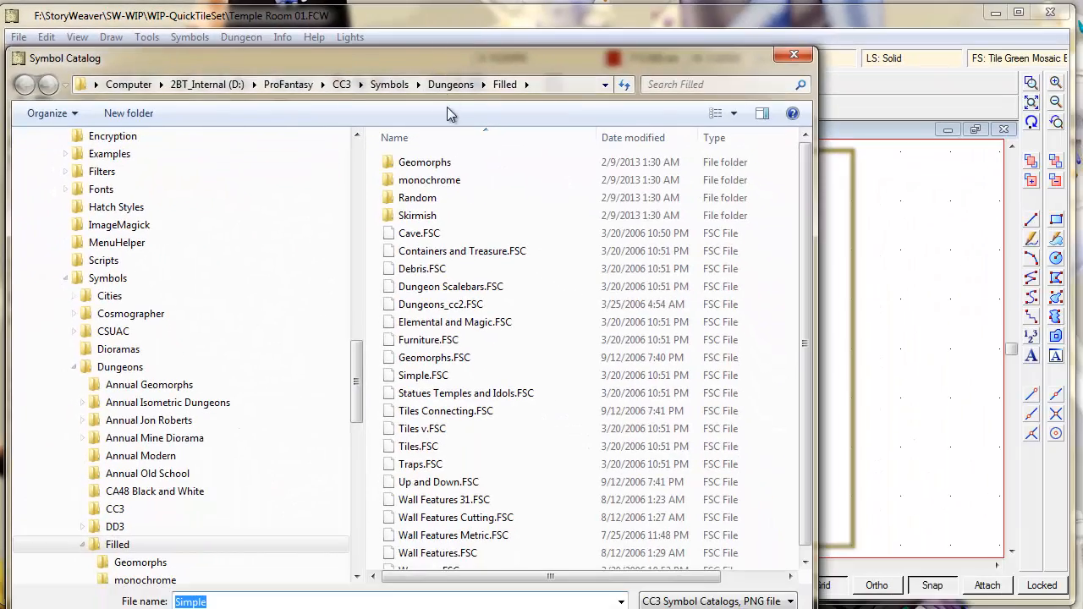
left_click(442, 88)
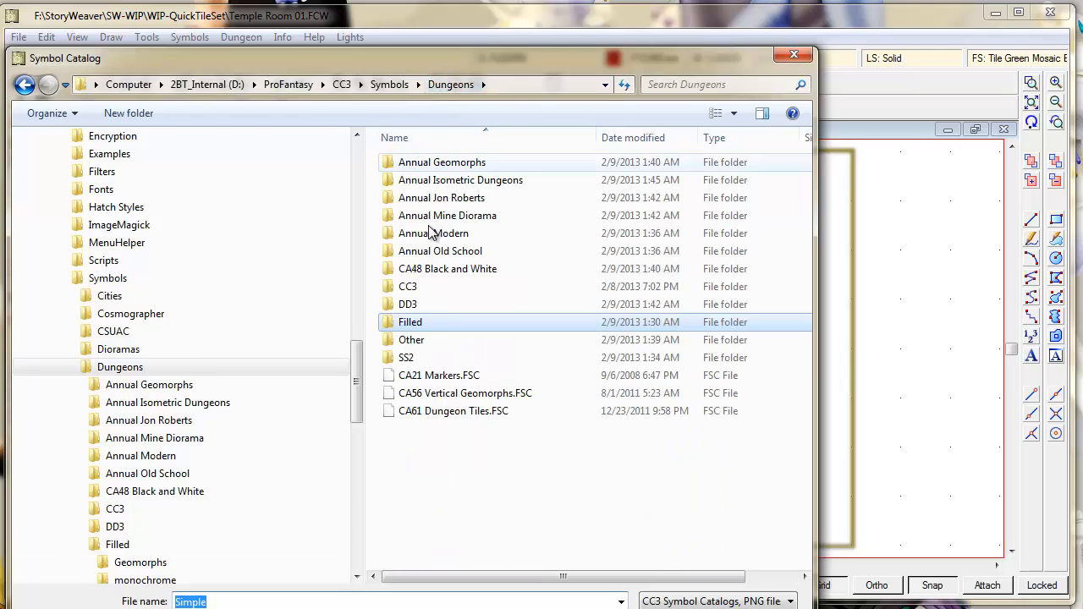
left_click(426, 307)
double_click(426, 307)
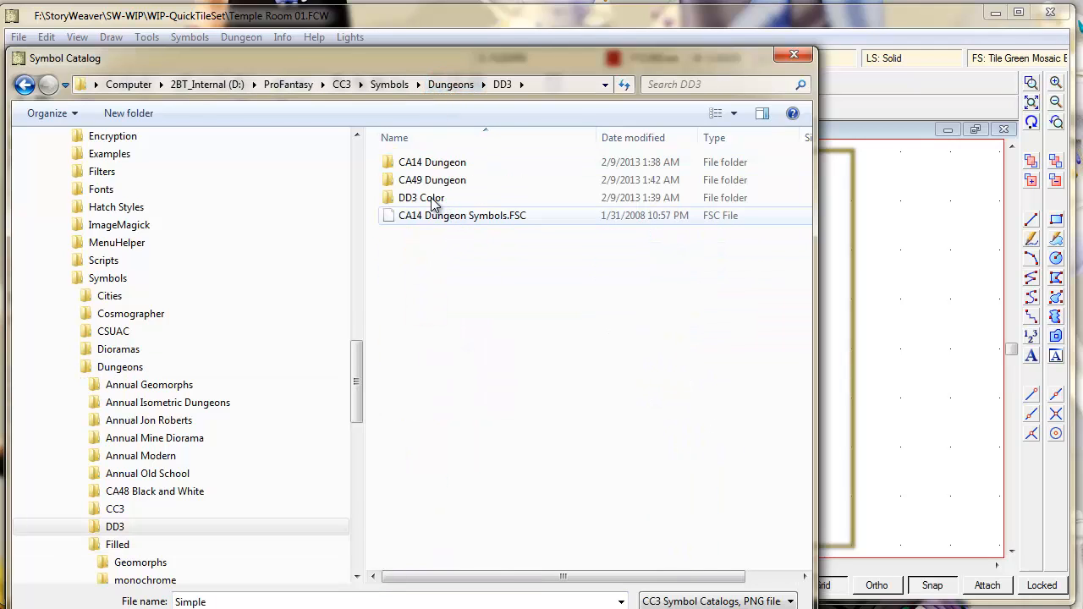
double_click(428, 198)
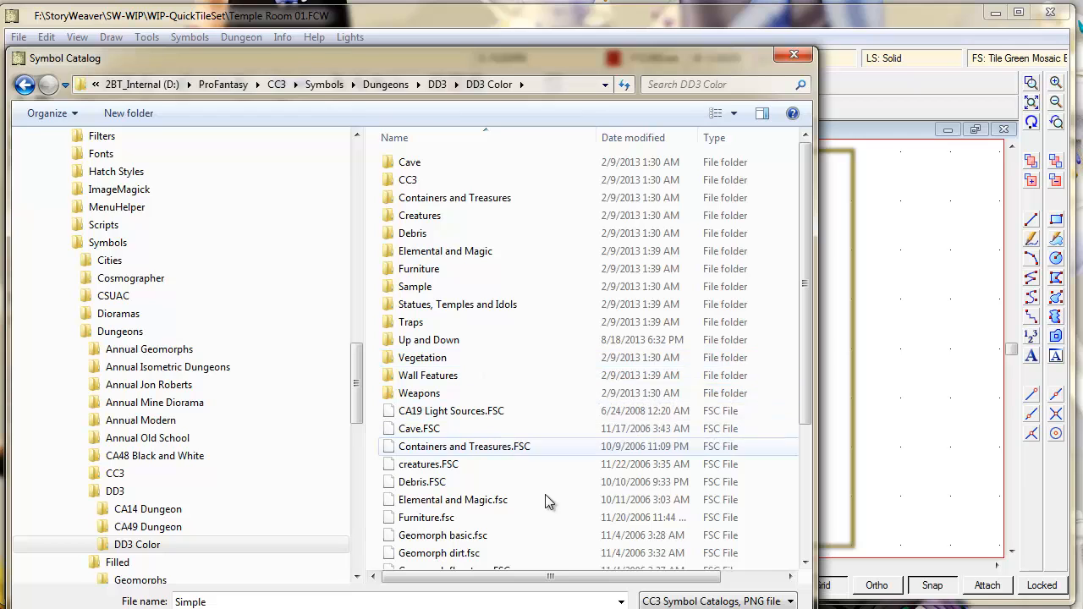
left_click_drag(804, 279, 805, 405)
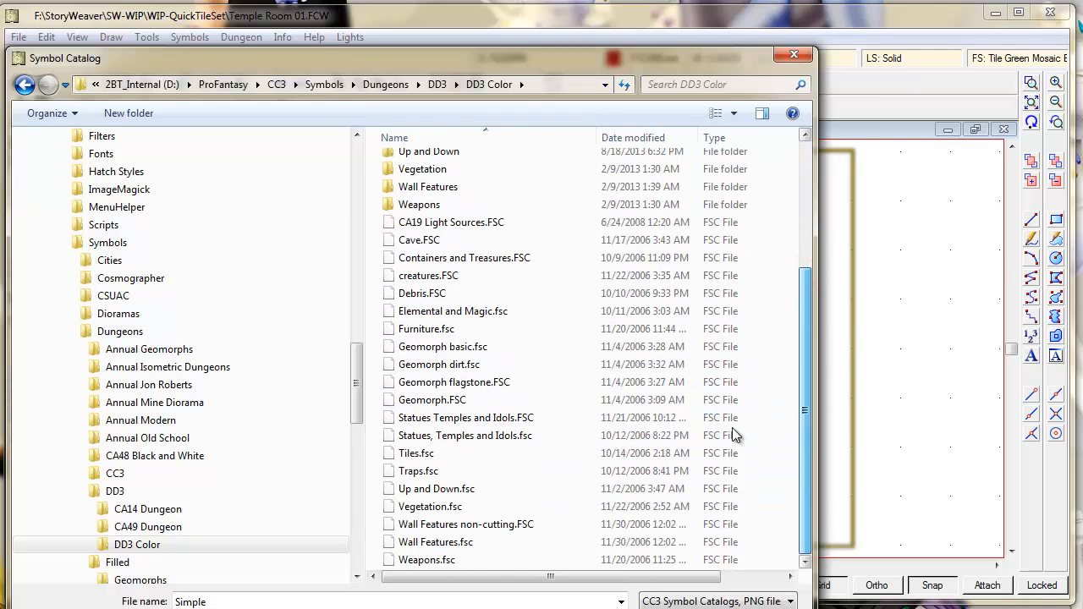
left_click(411, 474)
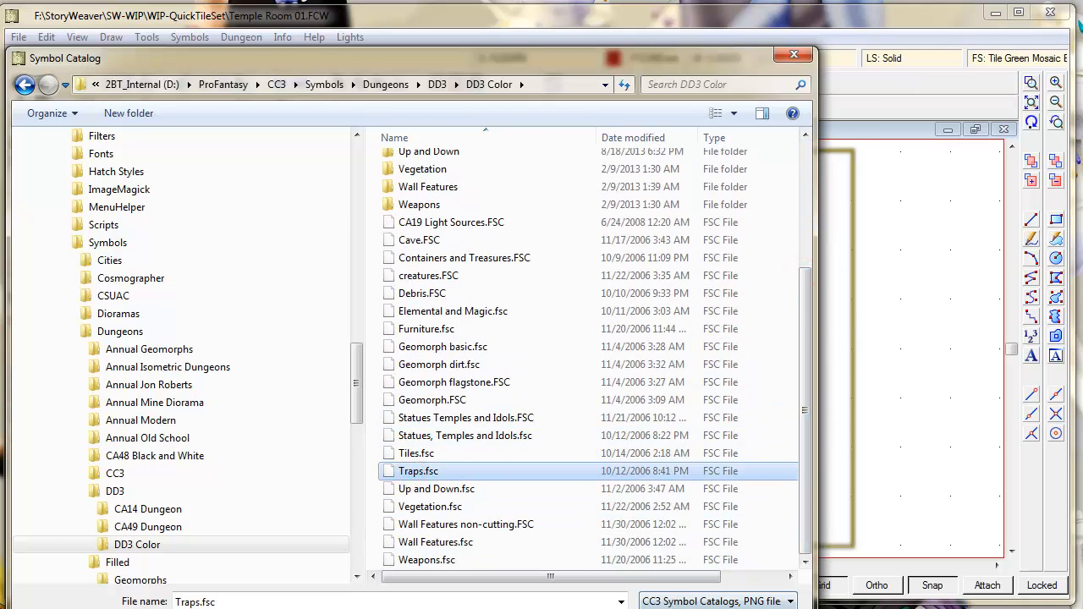
double_click(411, 472)
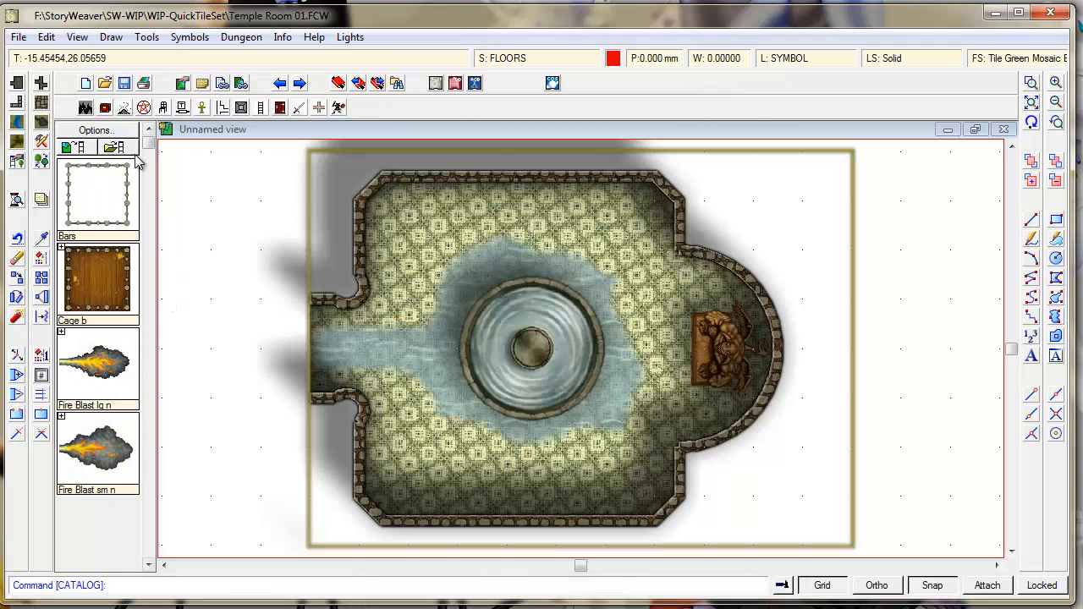
- Place a Fire Blast lg n symbol, rotated to shoot from the idol toward the fountain
left_click(147, 176)
left_click(148, 258)
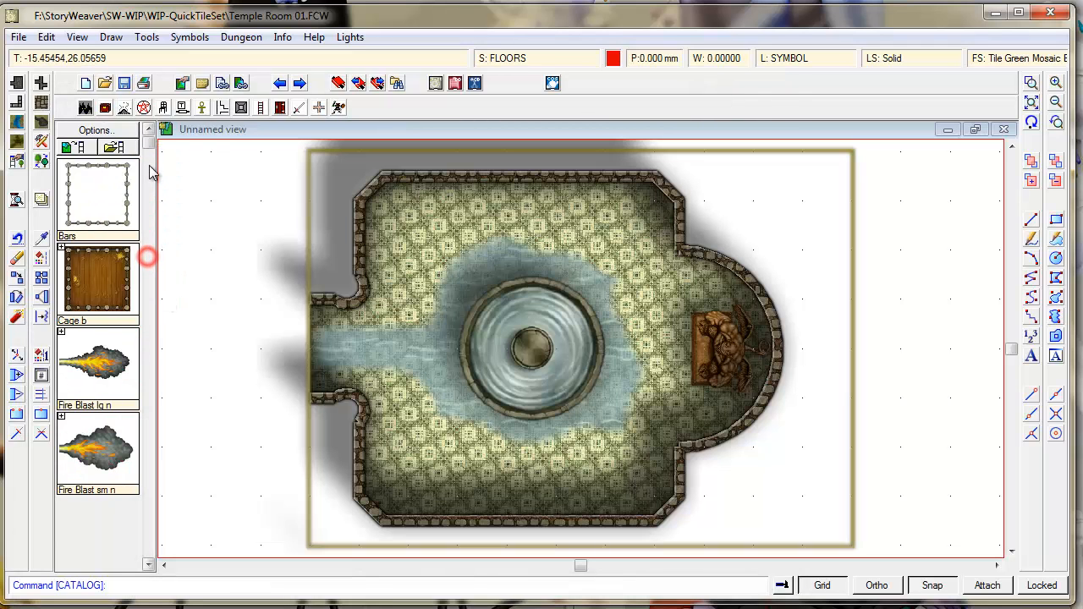
left_click(101, 461)
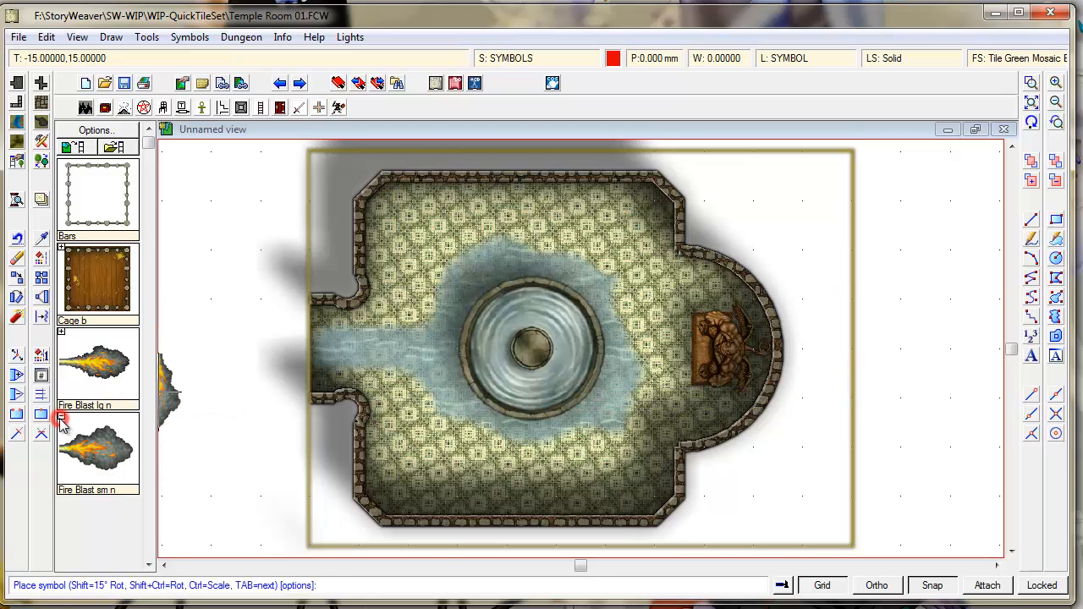
left_click(61, 335)
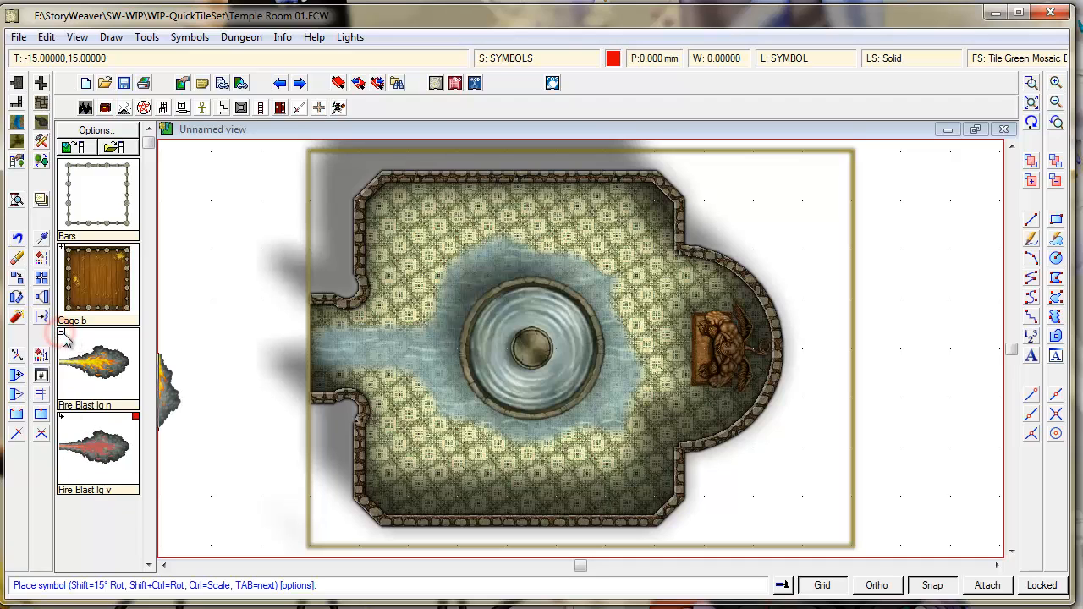
left_click(96, 381)
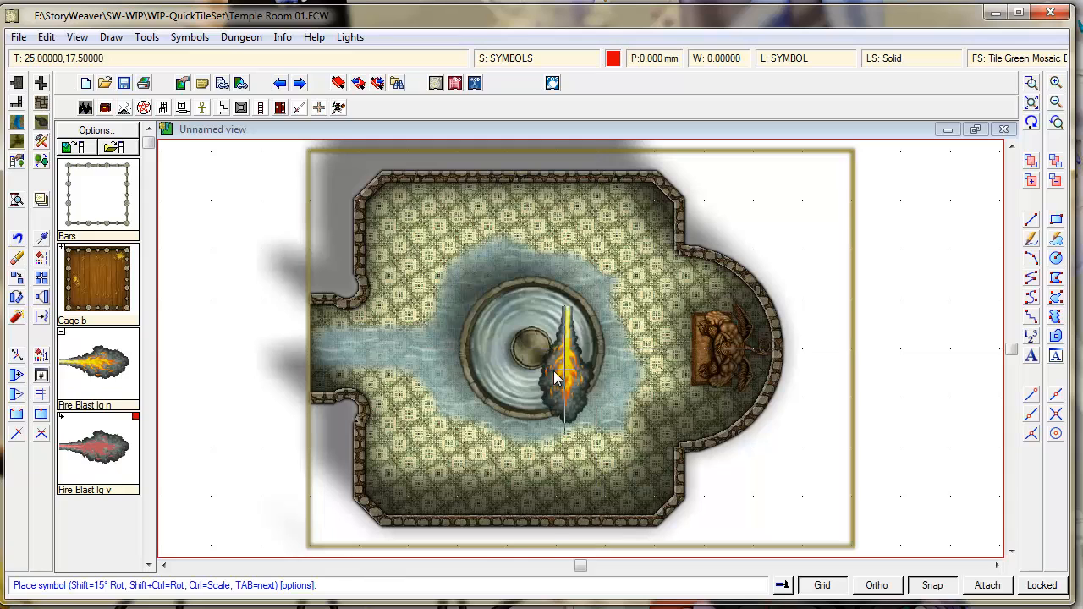
key("shift")
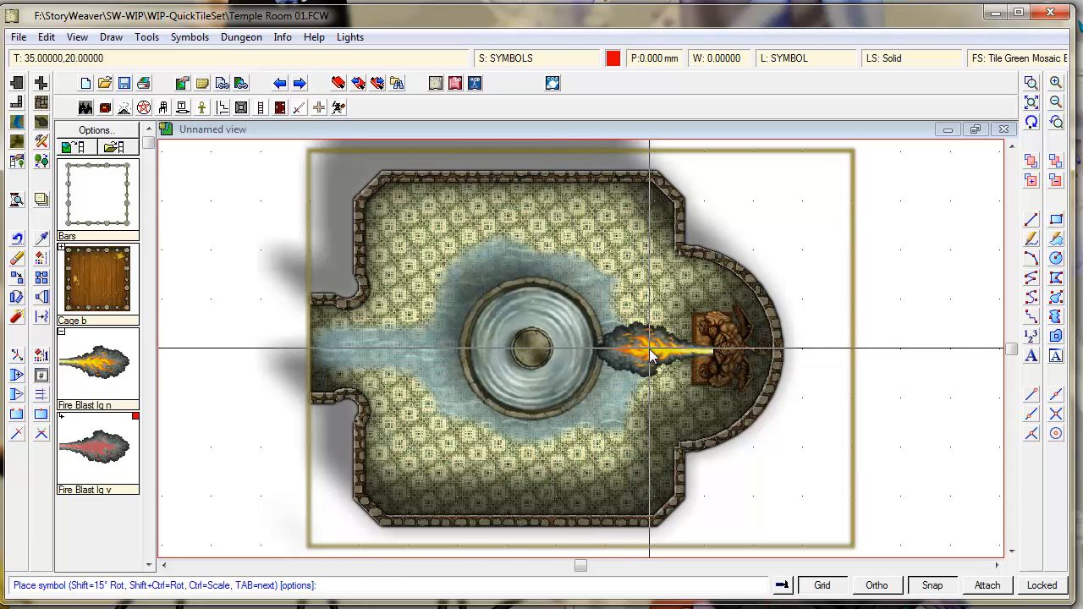
left_click(645, 349)
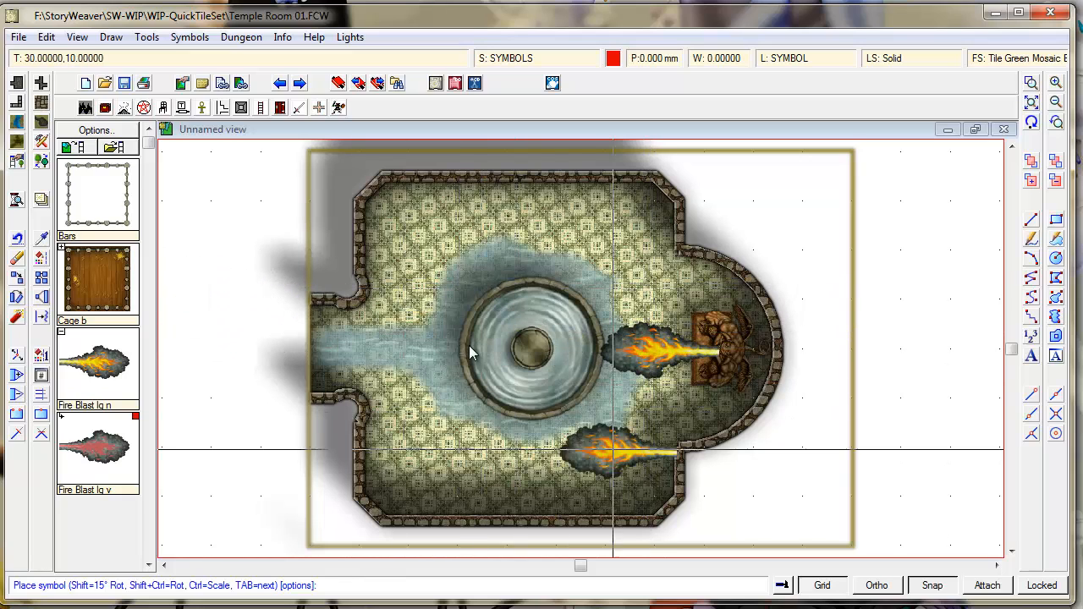
key("Escape")
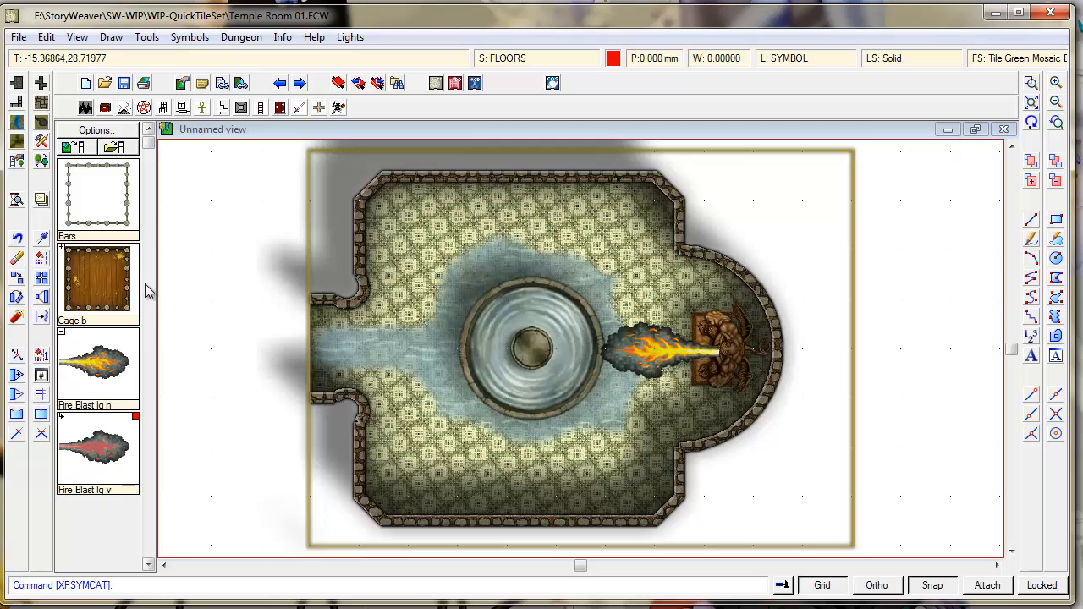
- Place a Pit 10' Open s trap in the entrance corridor west of the fountain
left_click(154, 433)
left_click(153, 433)
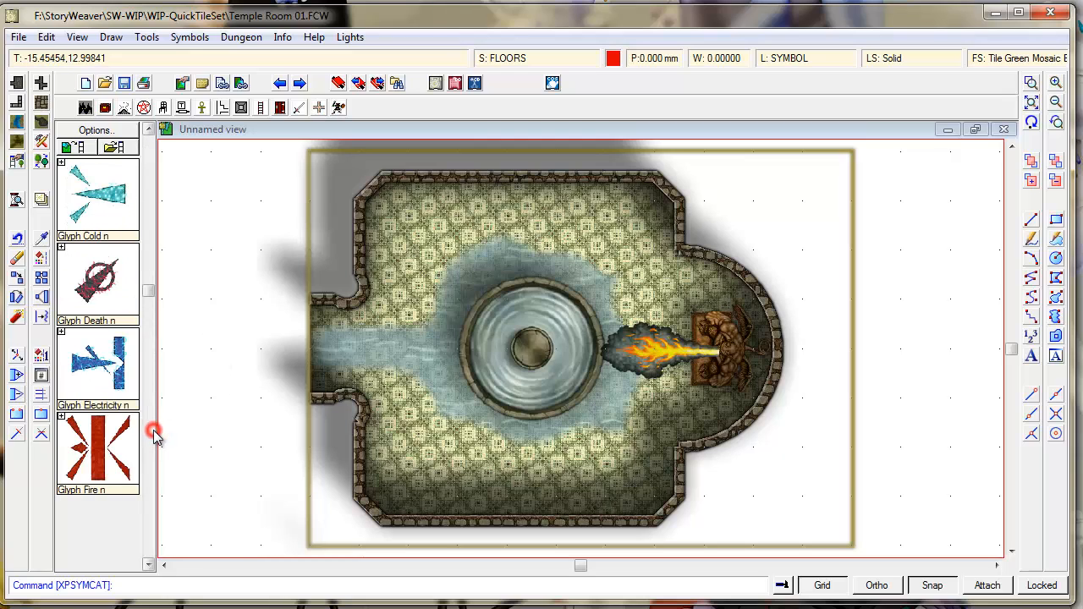
left_click(150, 267)
left_click(153, 214)
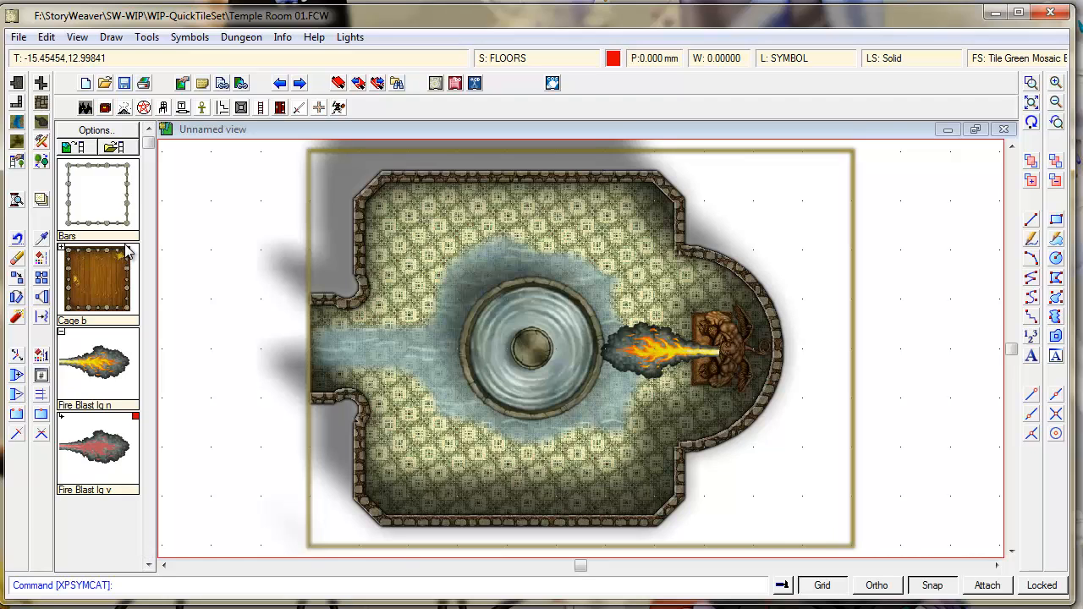
left_click(152, 291)
left_click(153, 291)
left_click(153, 297)
left_click(149, 387)
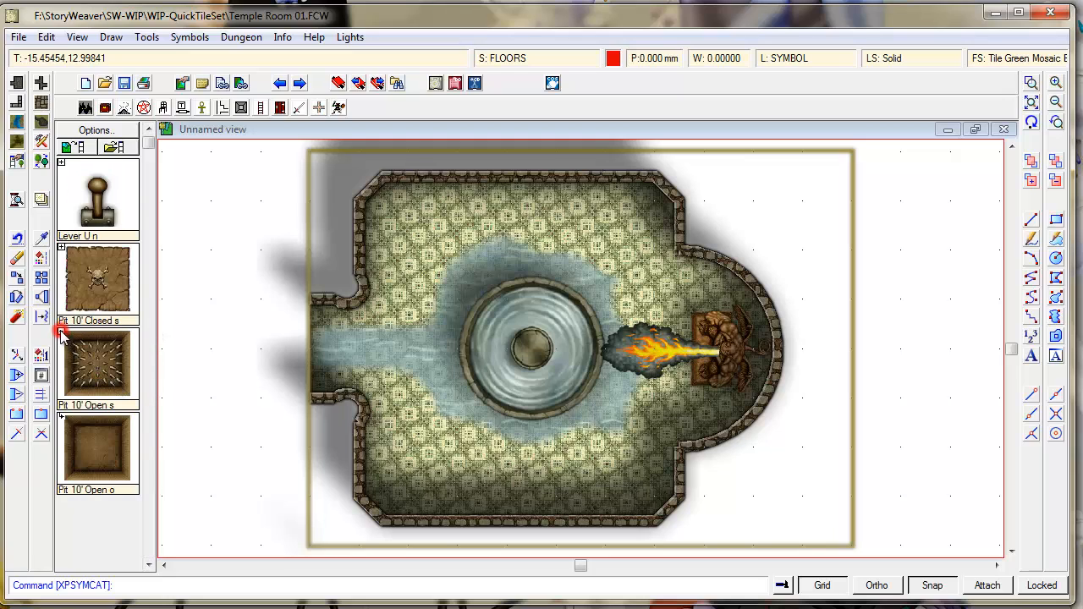
left_click(95, 364)
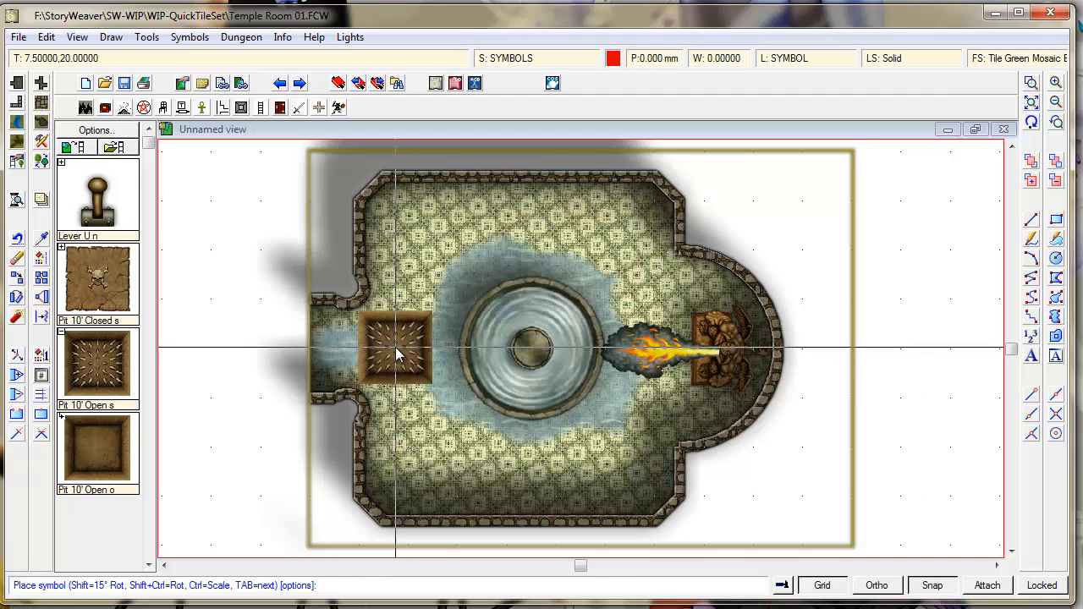
left_click(387, 353)
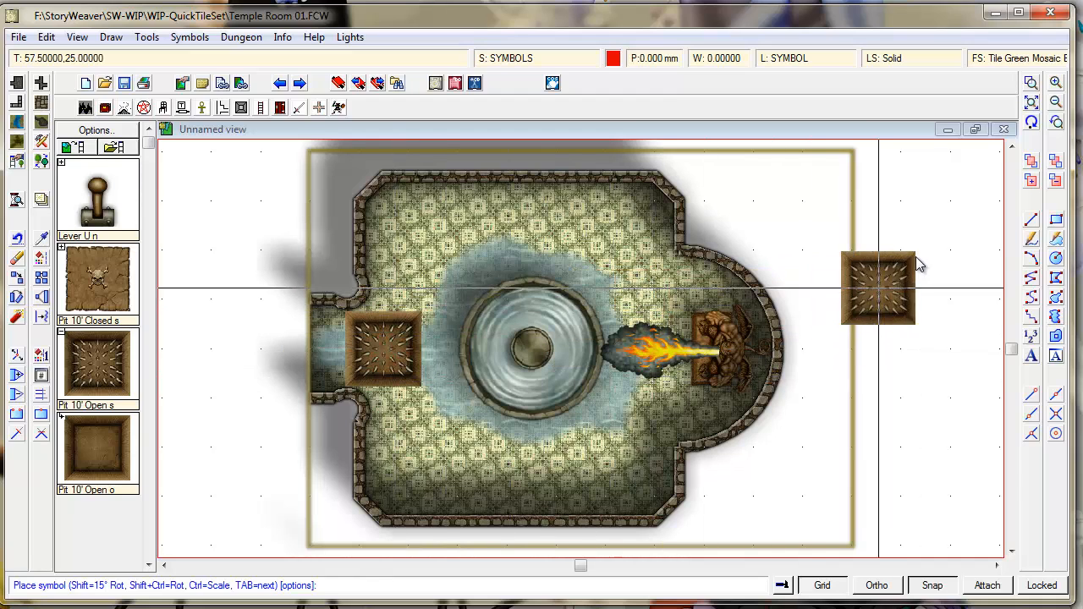
key("Escape")
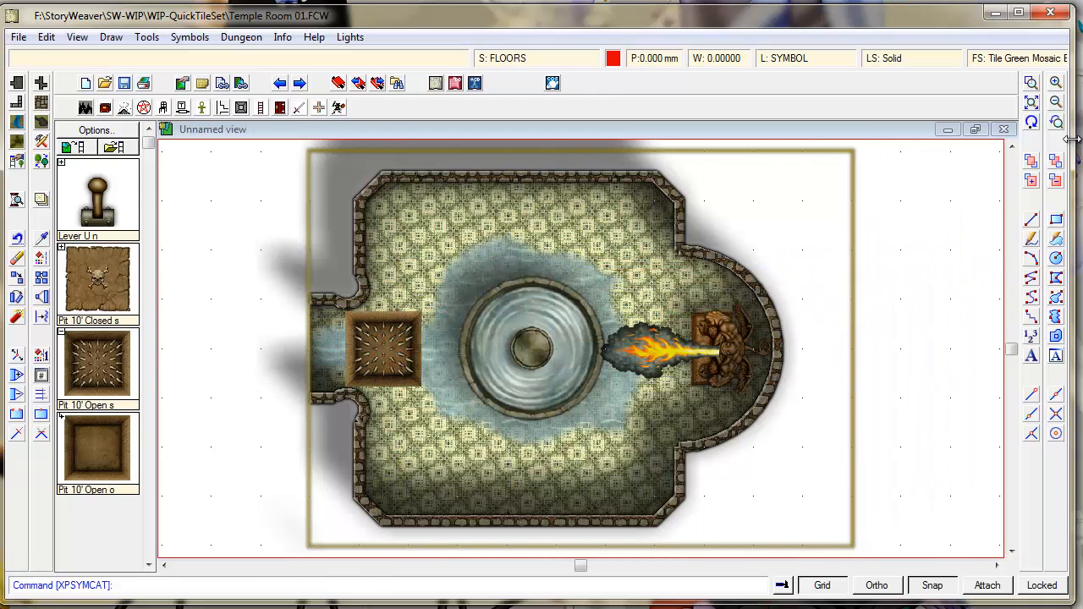
- Redraw the map display and open the Select Layer list from the L: SYMBOL field
left_click(1031, 122)
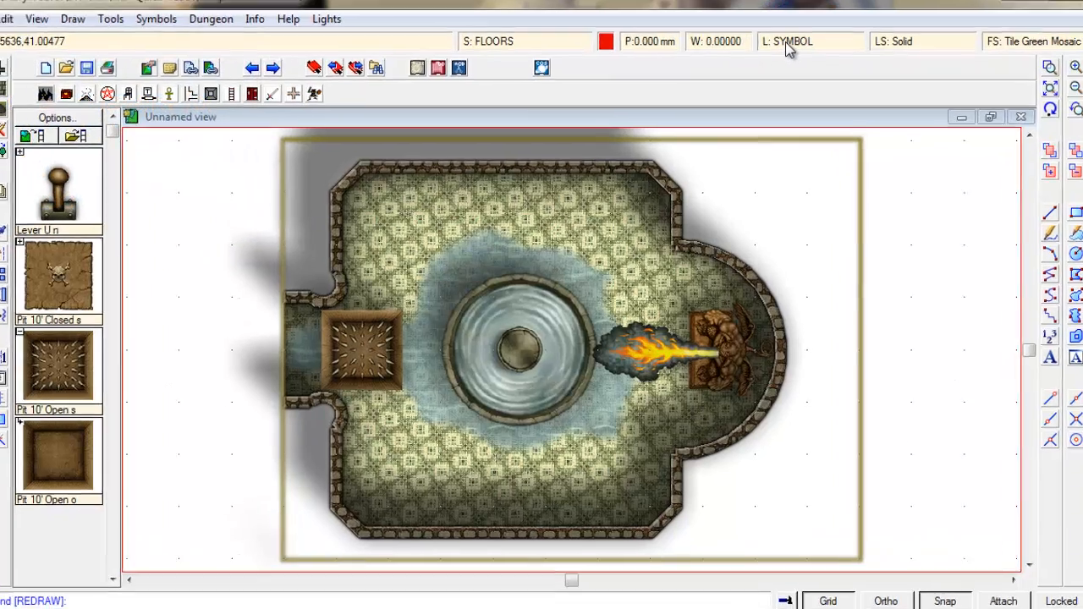
left_click(784, 62)
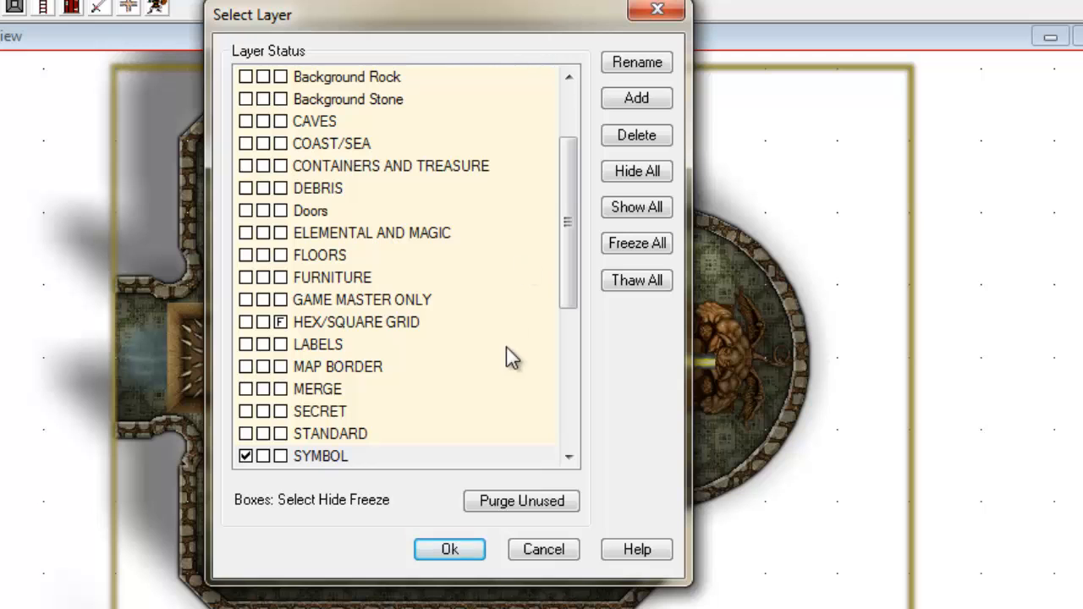
- Add two layers named TRAP-1 and TRAP-2 in the Select Layer dialog
left_click_drag(568, 286, 580, 443)
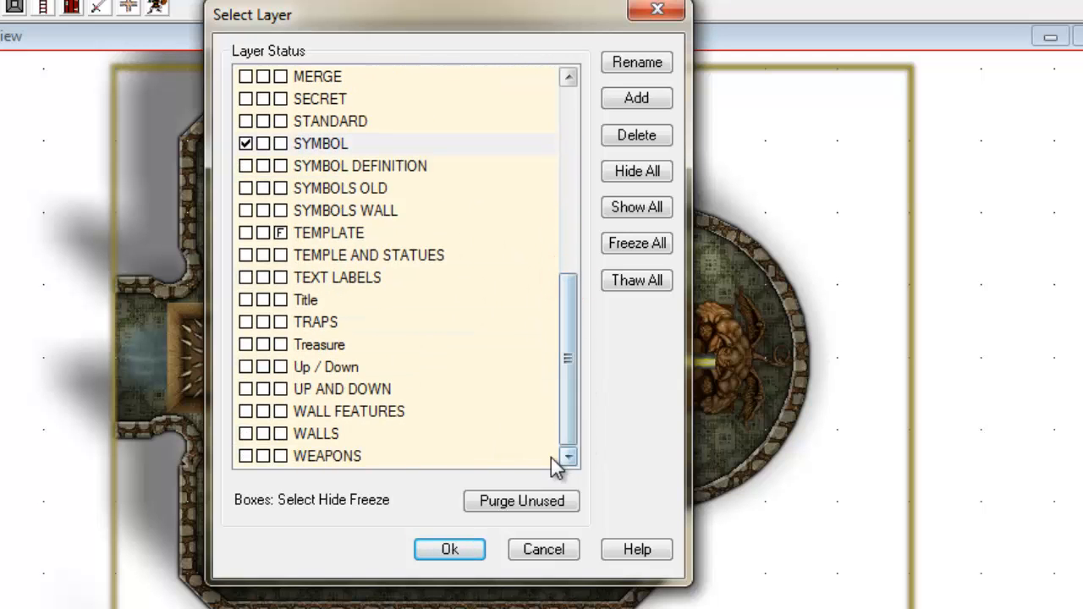
left_click_drag(573, 331, 570, 76)
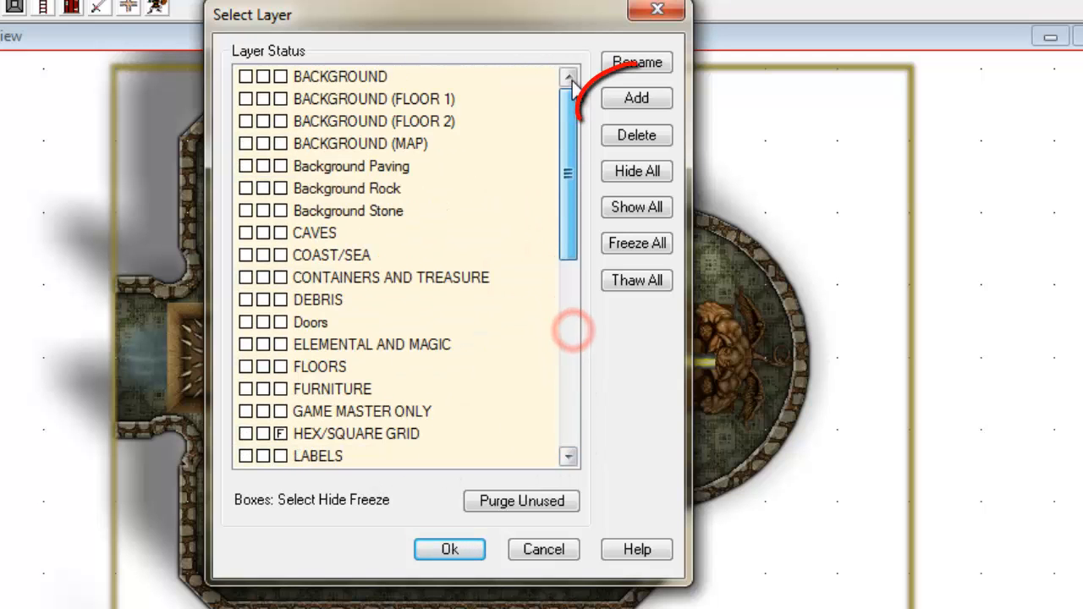
left_click(652, 102)
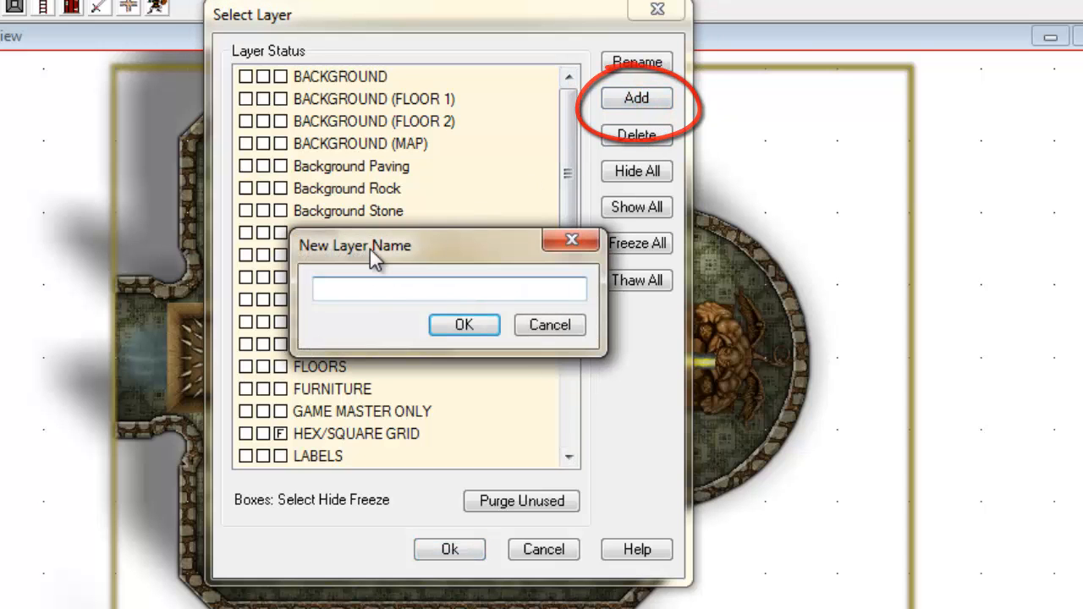
type("TRAP")
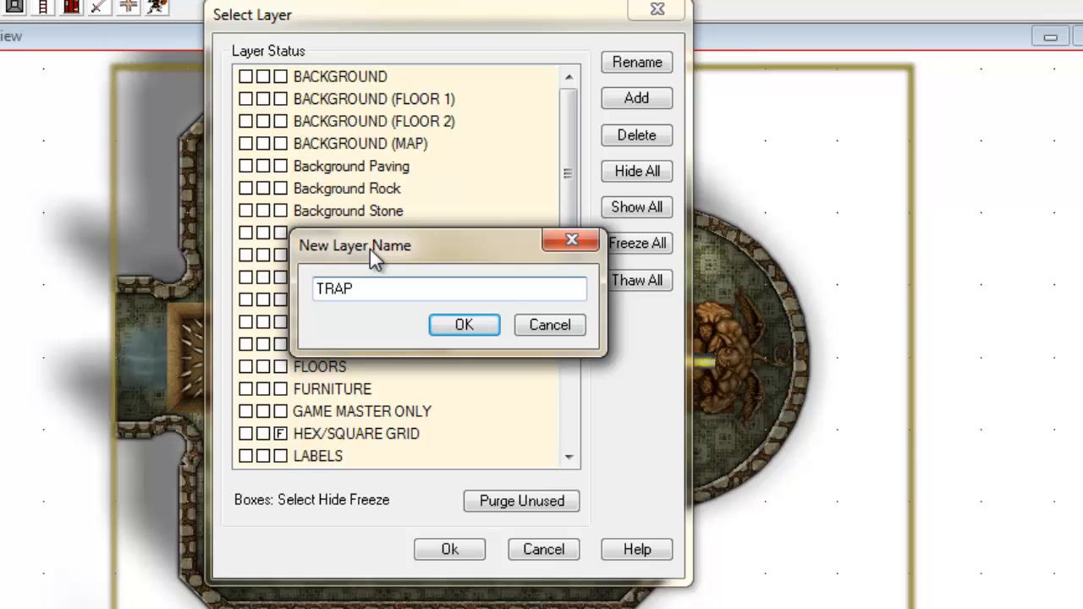
type("-1")
key("Return")
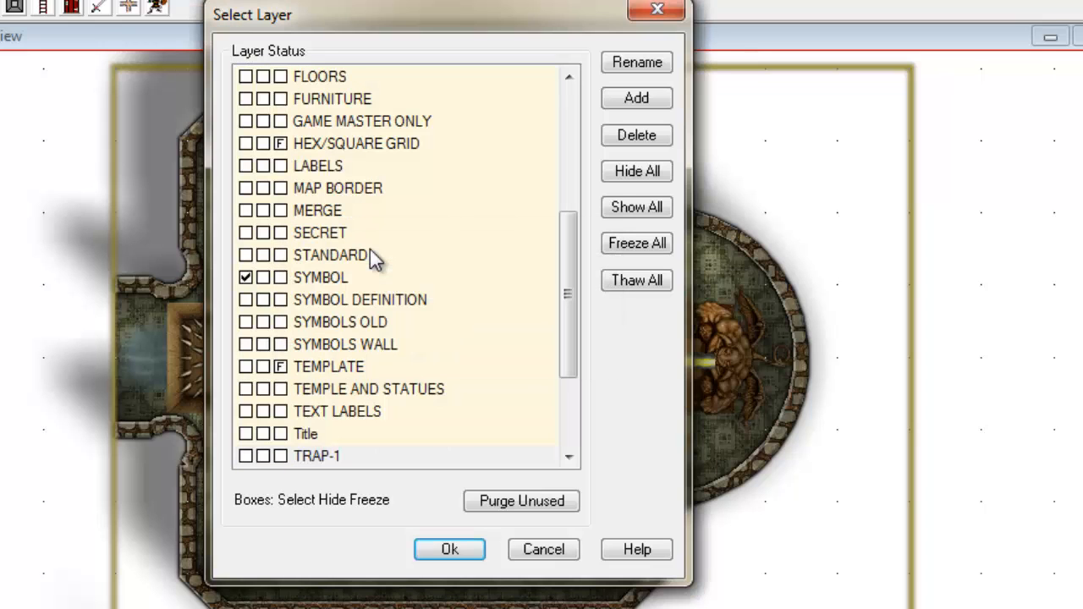
left_click(623, 95)
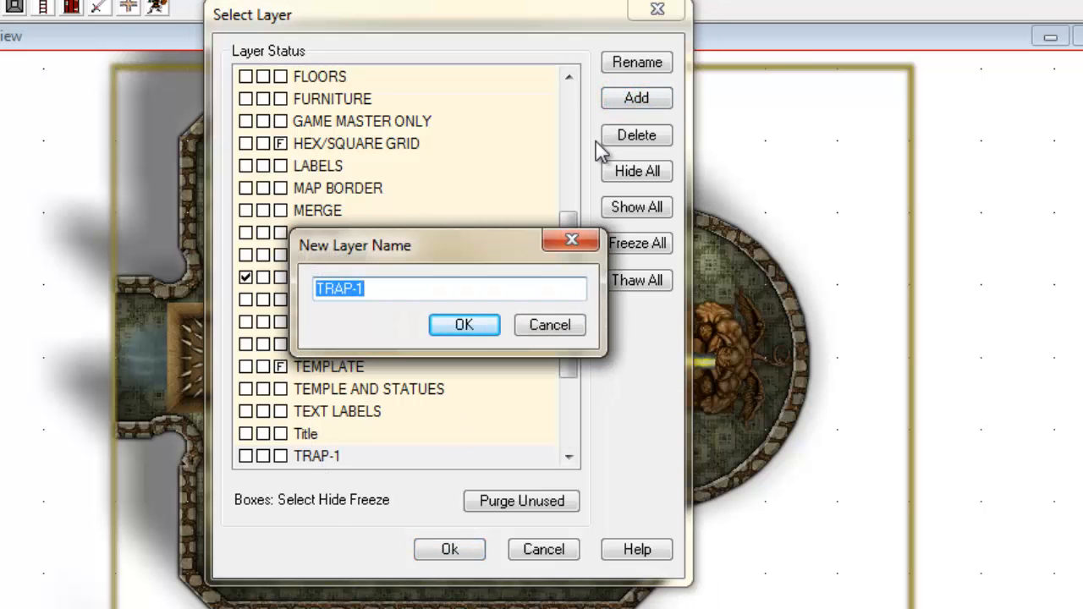
key("End")
key("BackSpace")
type("2")
key("Return")
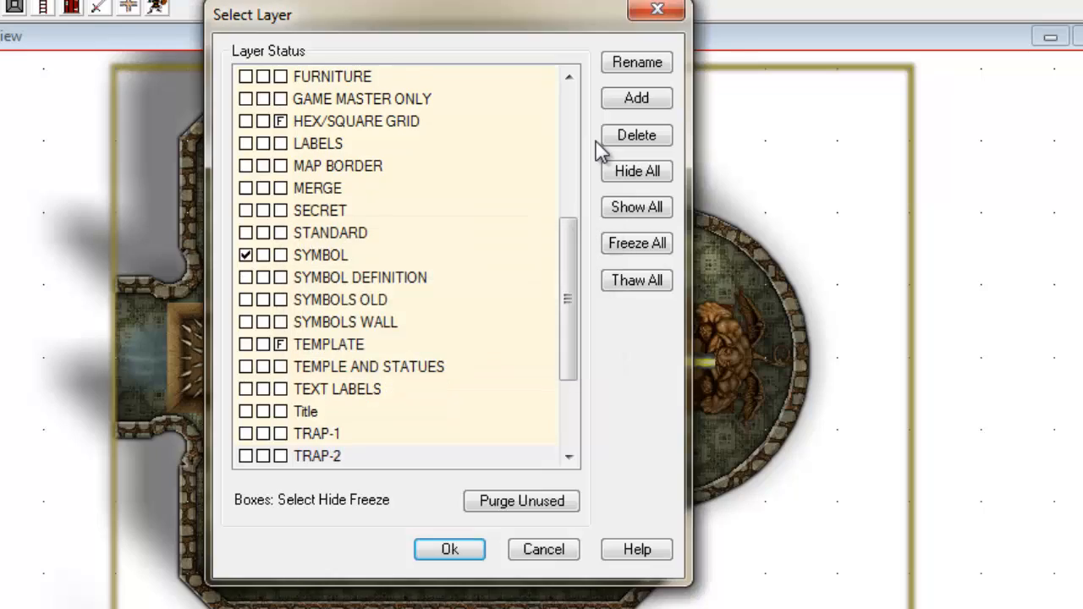
- Move the entrance corridor pit onto the TRAP-1 layer with Change Properties
left_click(457, 548)
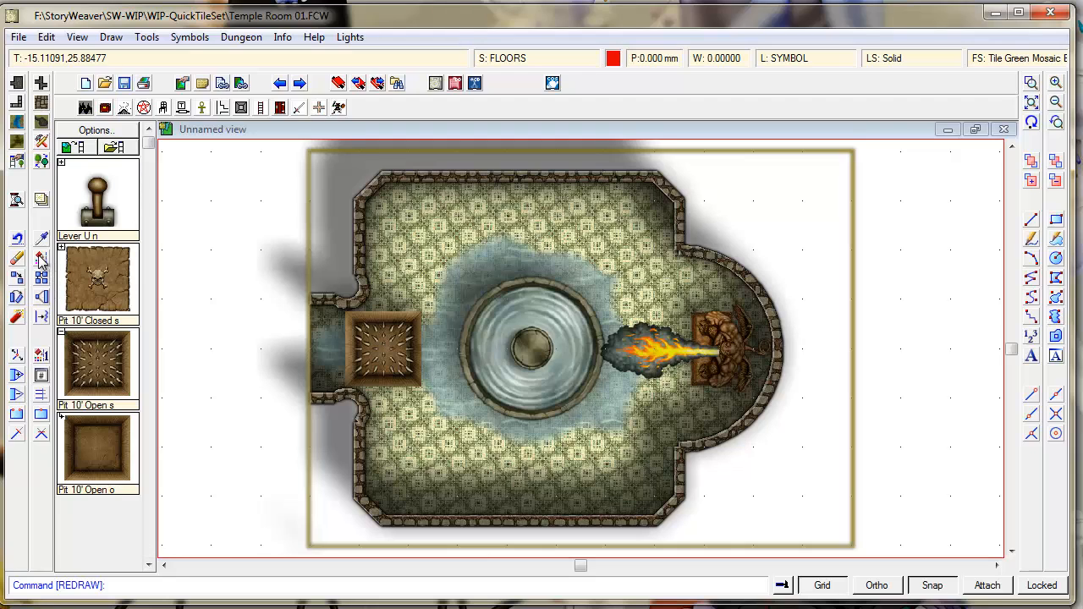
left_click(39, 259)
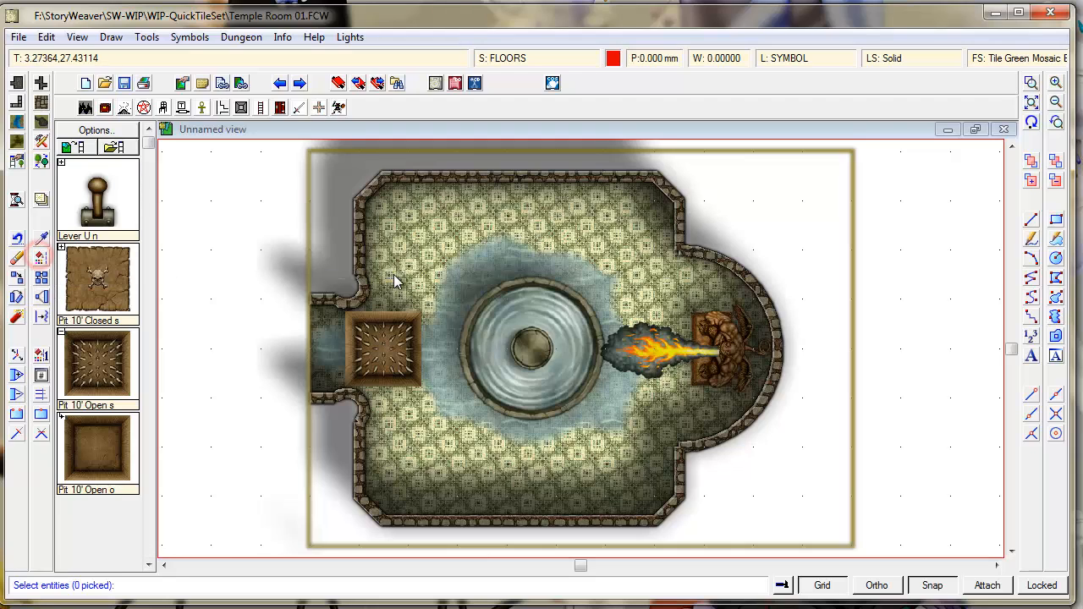
left_click(417, 315)
right_click(406, 285)
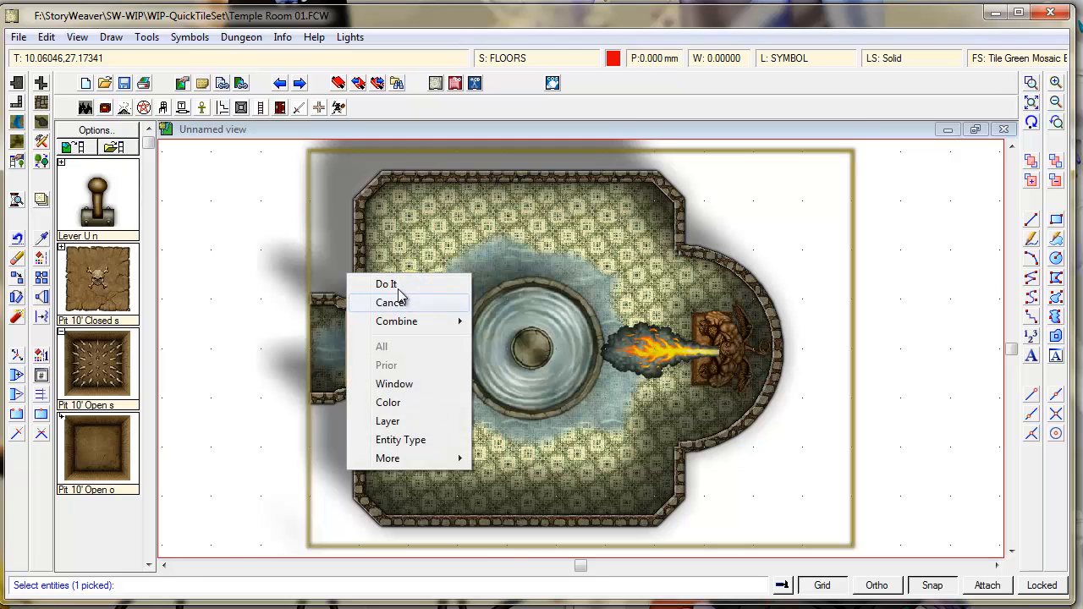
left_click(391, 284)
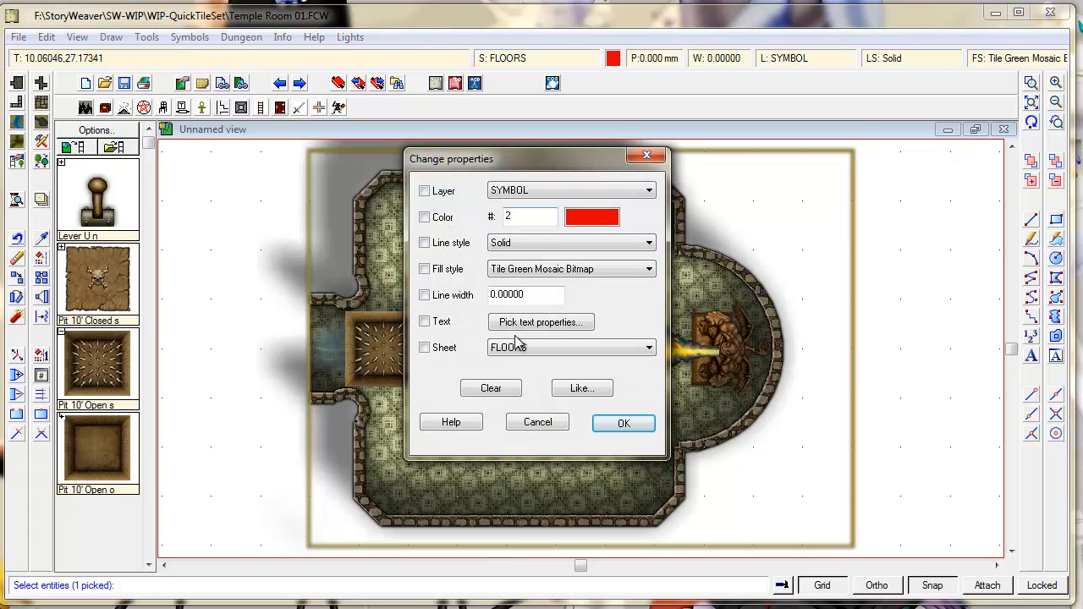
left_click(551, 193)
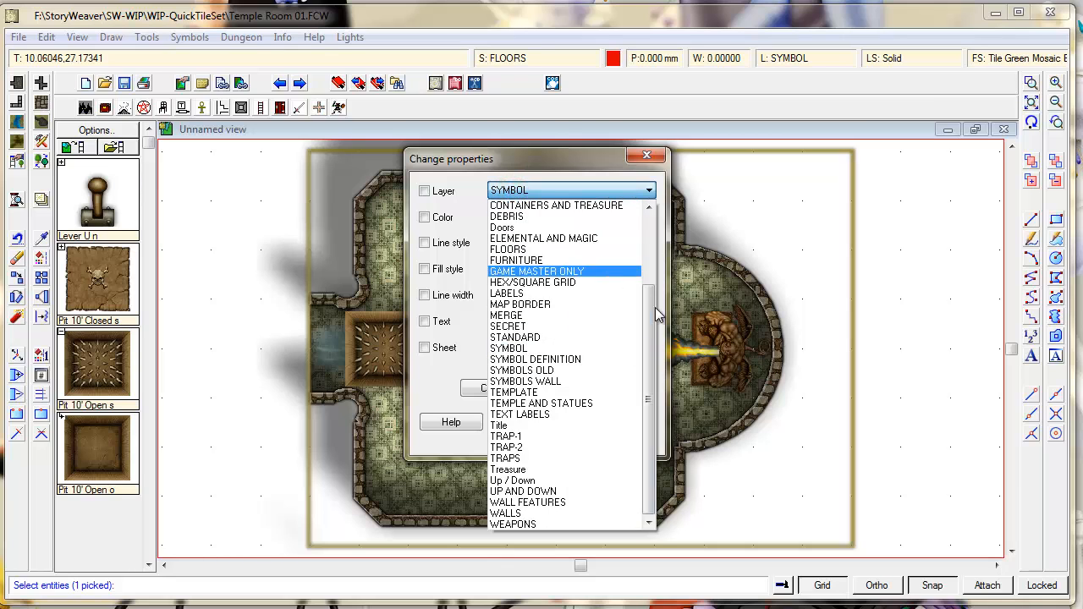
key("Down")
left_click(536, 437)
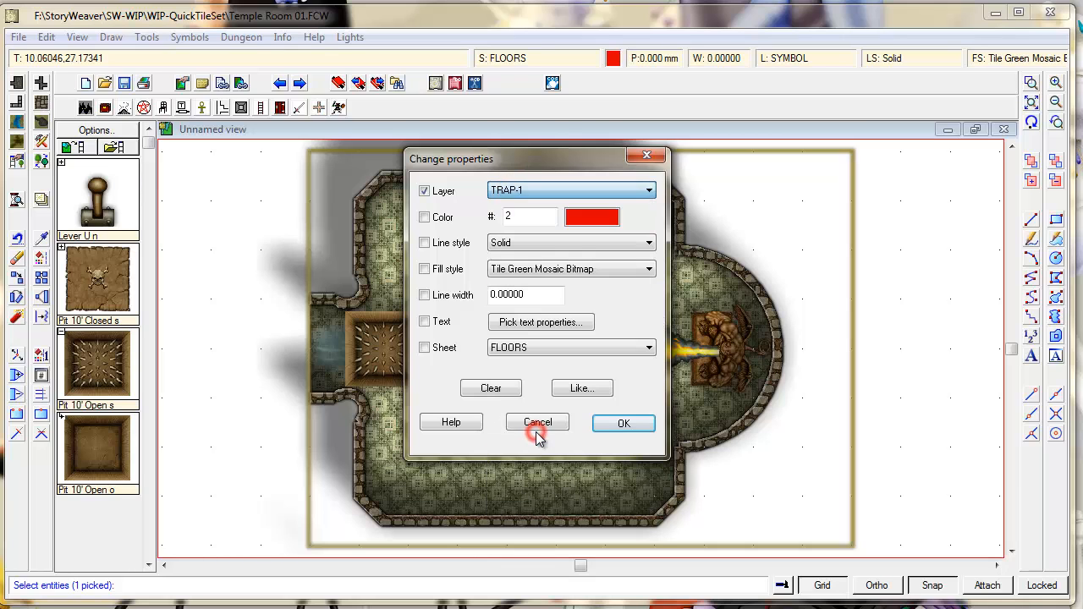
left_click(626, 422)
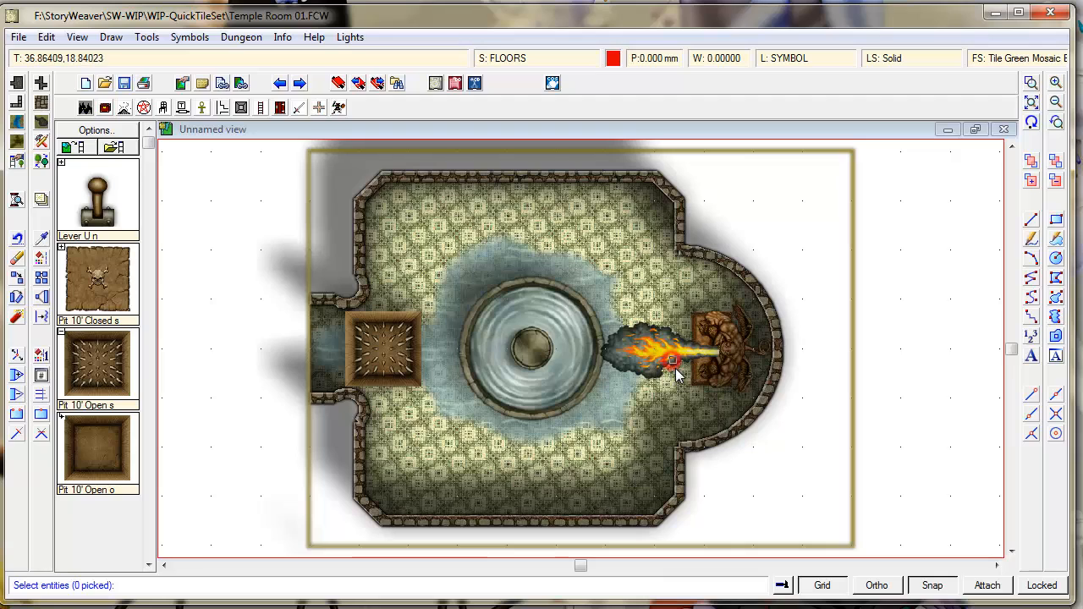
- Move the fire blast symbol in front of the statue onto TRAP-2 and redraw
left_click(630, 307)
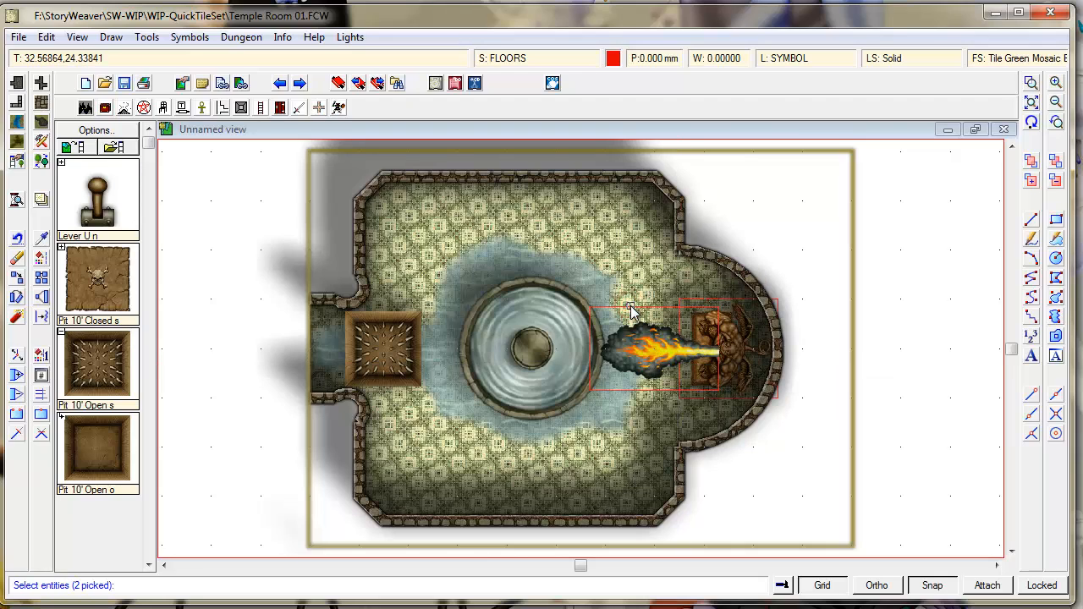
left_click(737, 306)
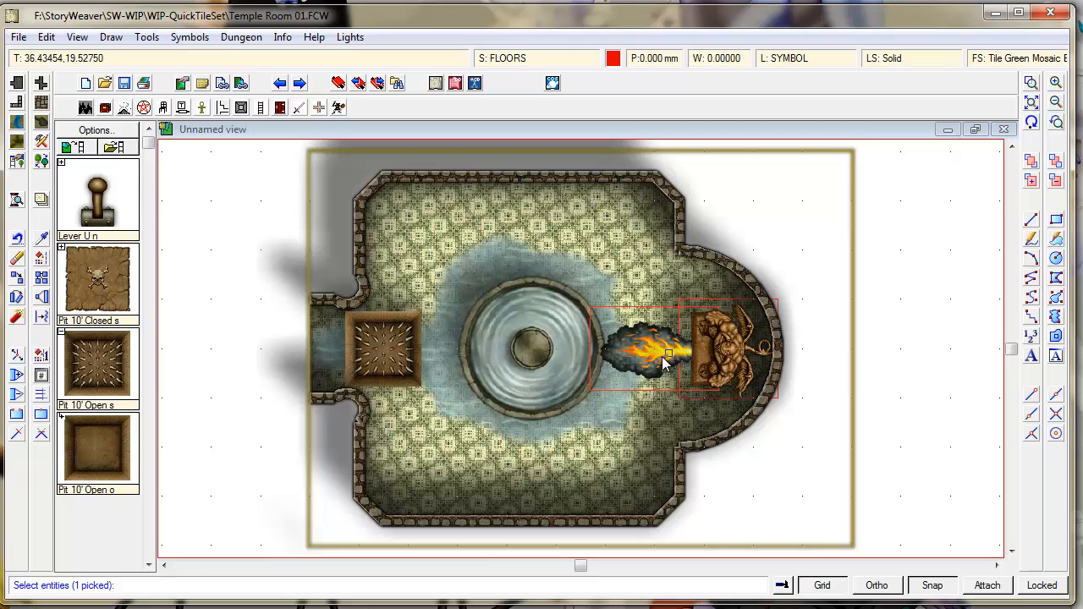
right_click(641, 274)
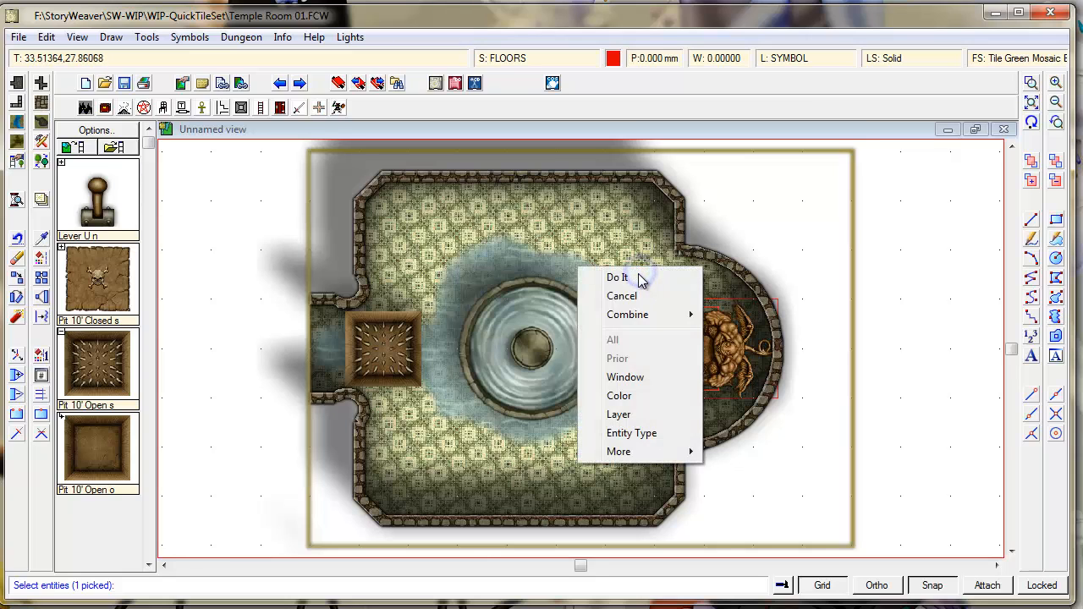
left_click(643, 275)
left_click(548, 348)
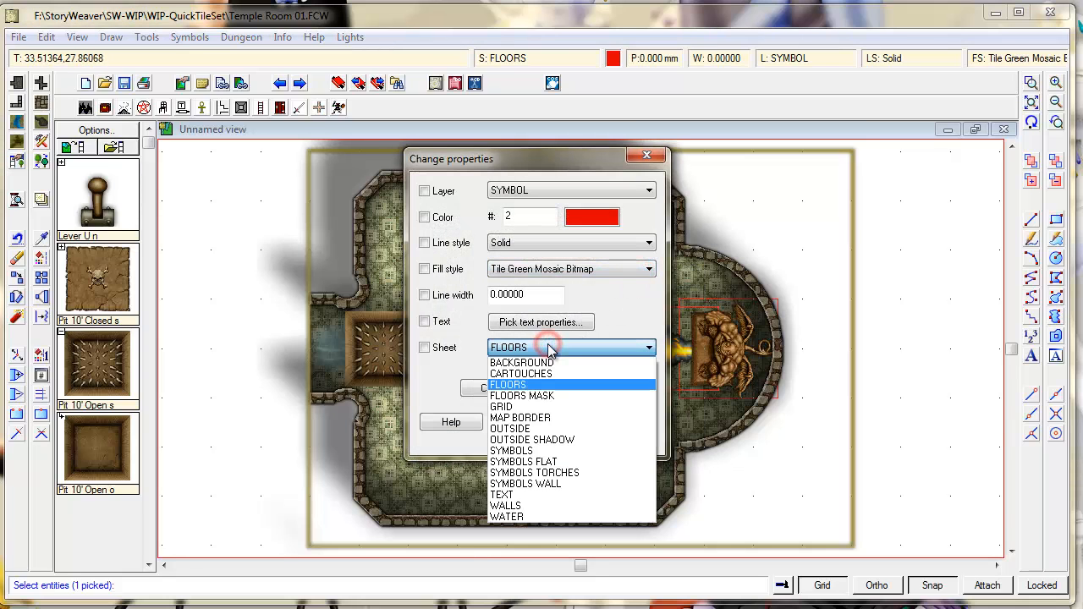
left_click(520, 189)
left_click(520, 190)
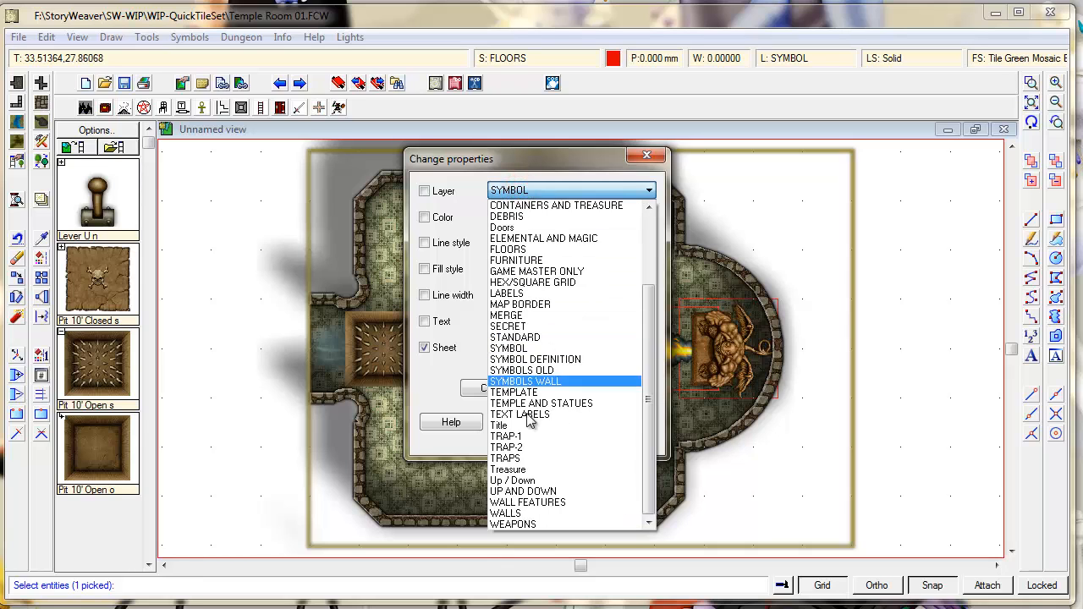
left_click(528, 446)
left_click(622, 427)
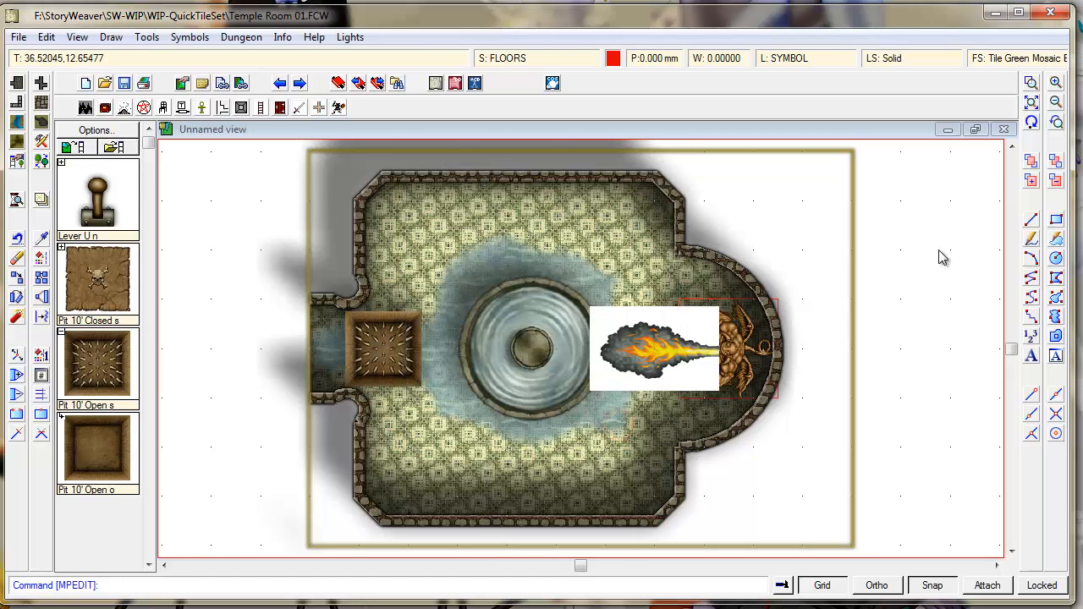
left_click(1032, 121)
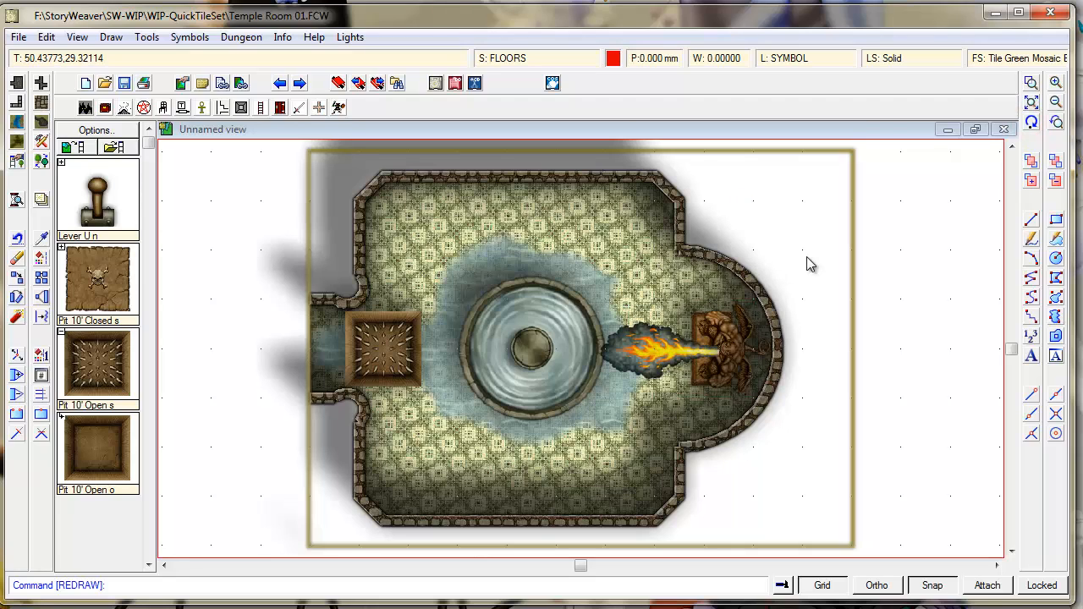
- Hide the TRAP-1 and TRAP-2 layers while keeping TRAPS visible, and apply
left_click(787, 65)
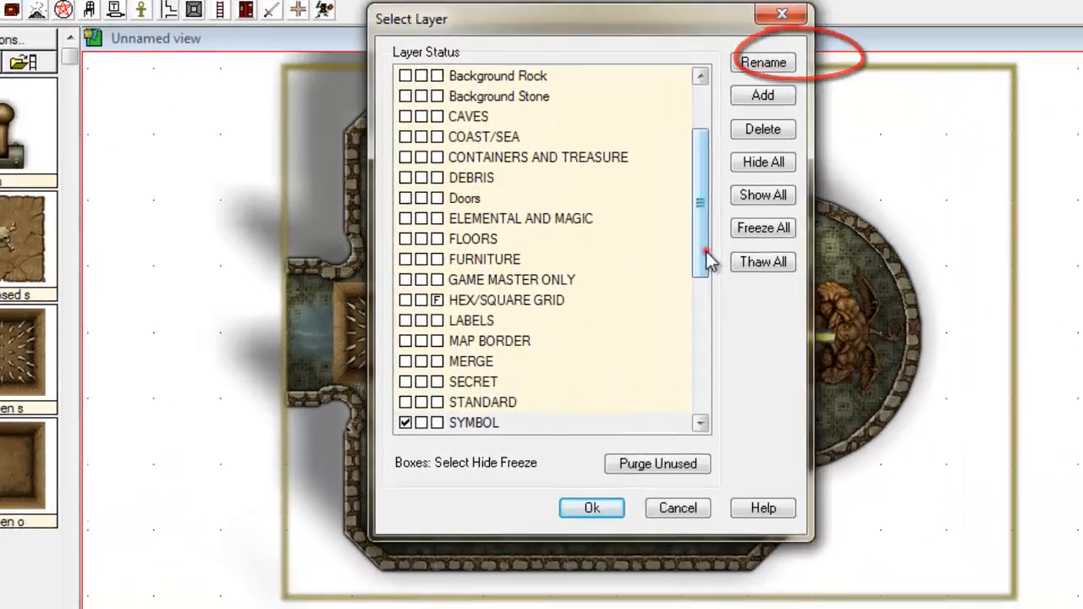
left_click_drag(620, 295, 616, 404)
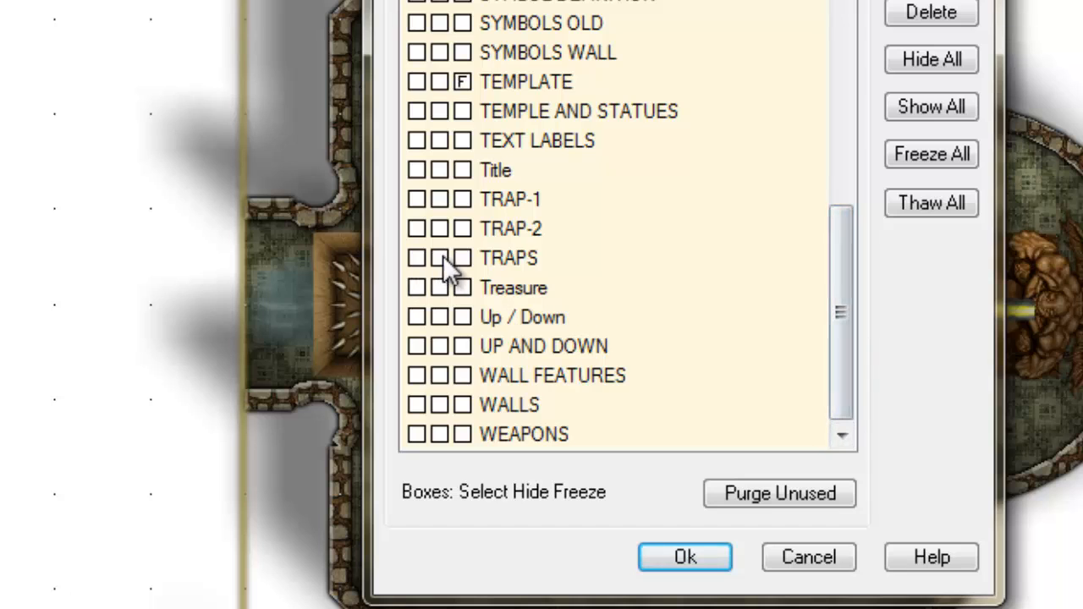
left_click(440, 258)
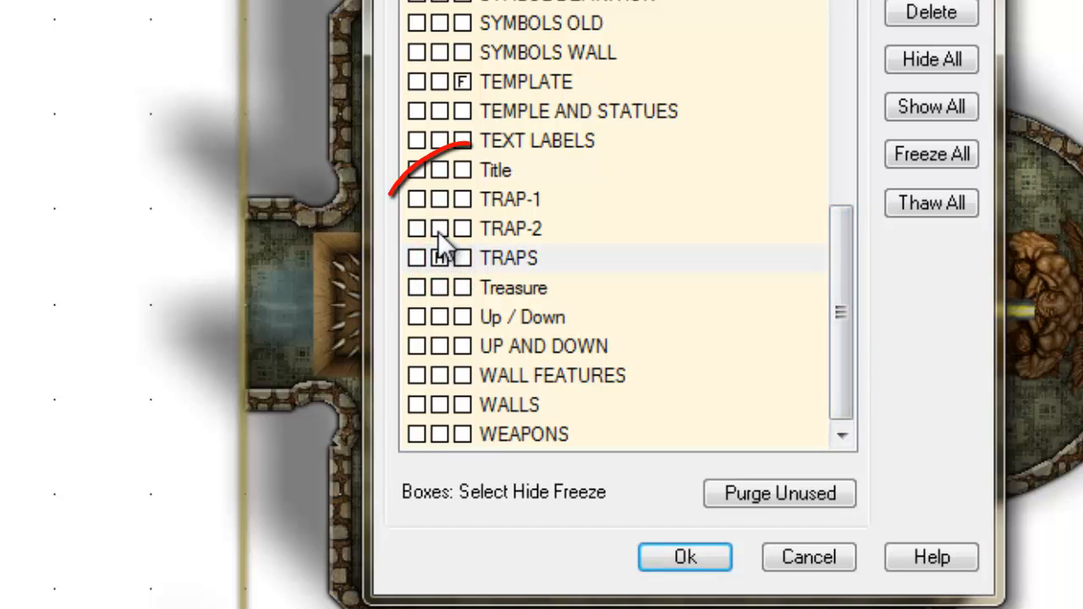
left_click(438, 229)
left_click(439, 199)
left_click(439, 259)
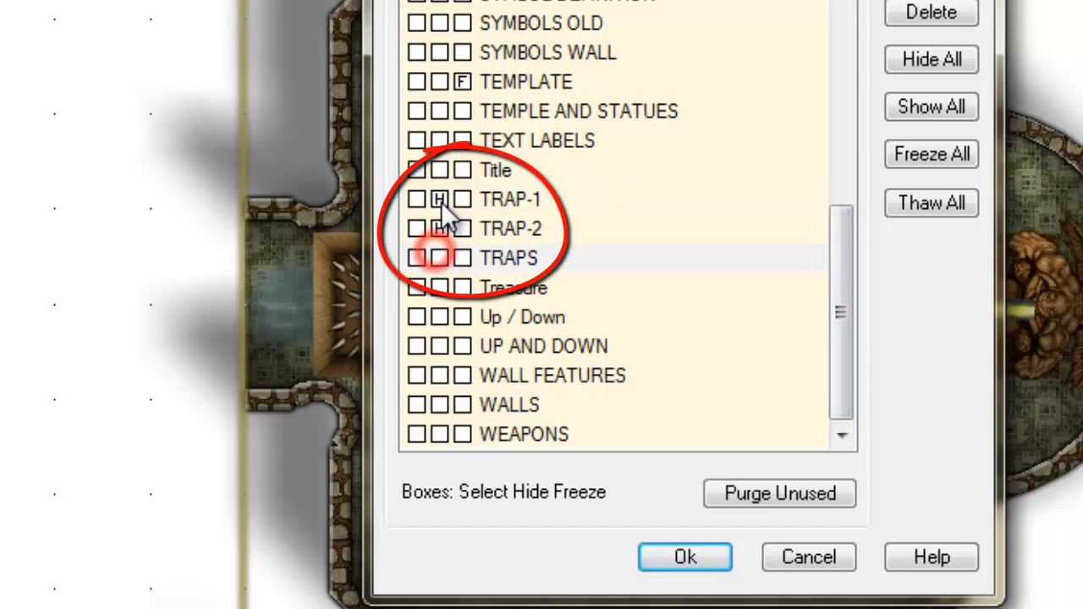
left_click(690, 556)
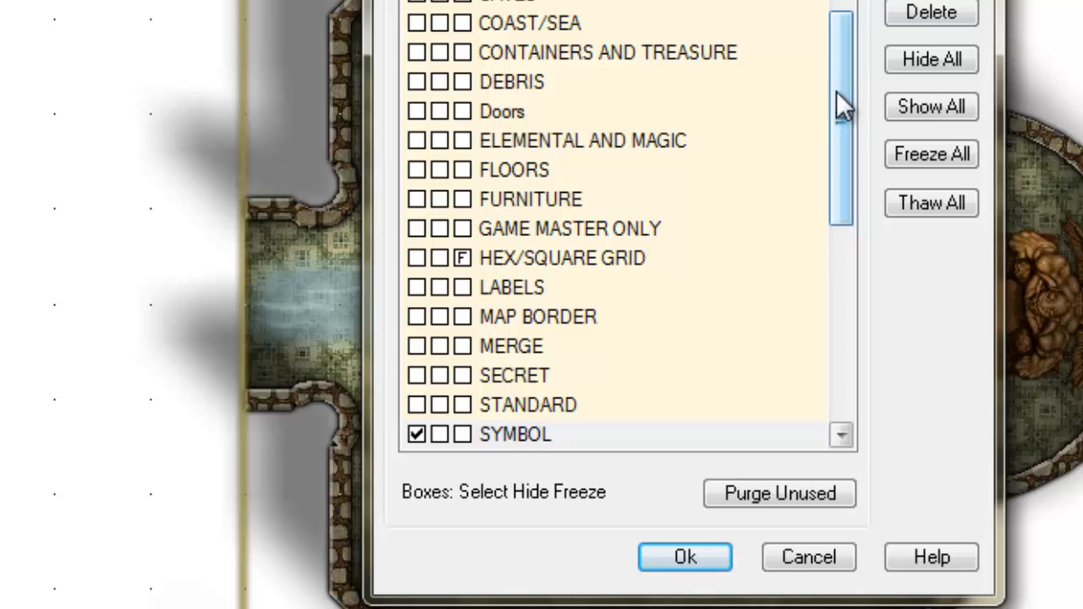
- Toggle TRAP-1's Hide box again, reapply, and recheck the layer list before redrawing
left_click_drag(838, 94, 853, 355)
left_click(438, 198)
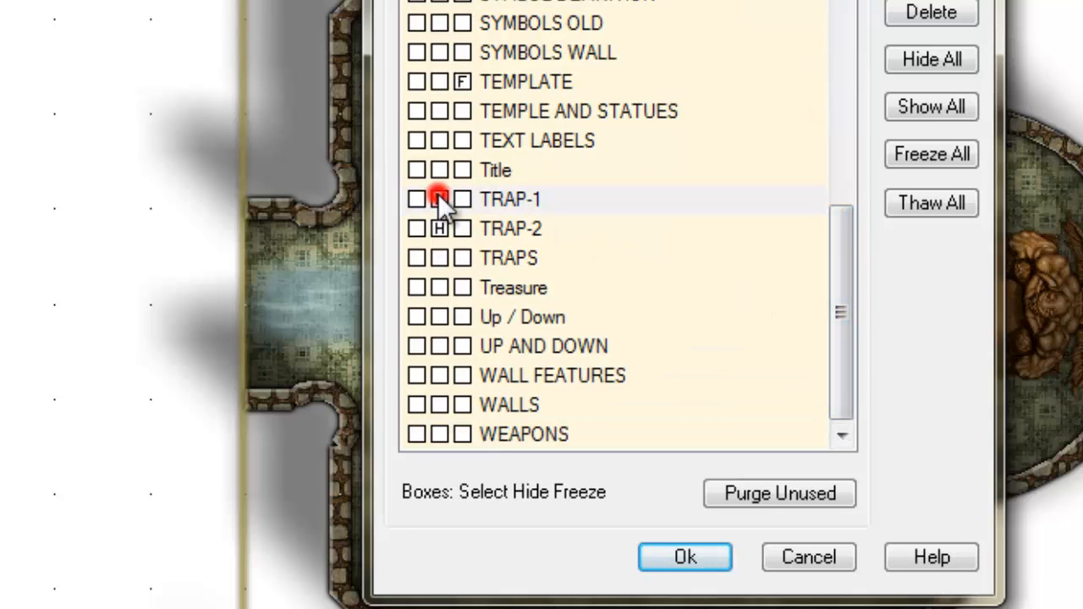
left_click(687, 559)
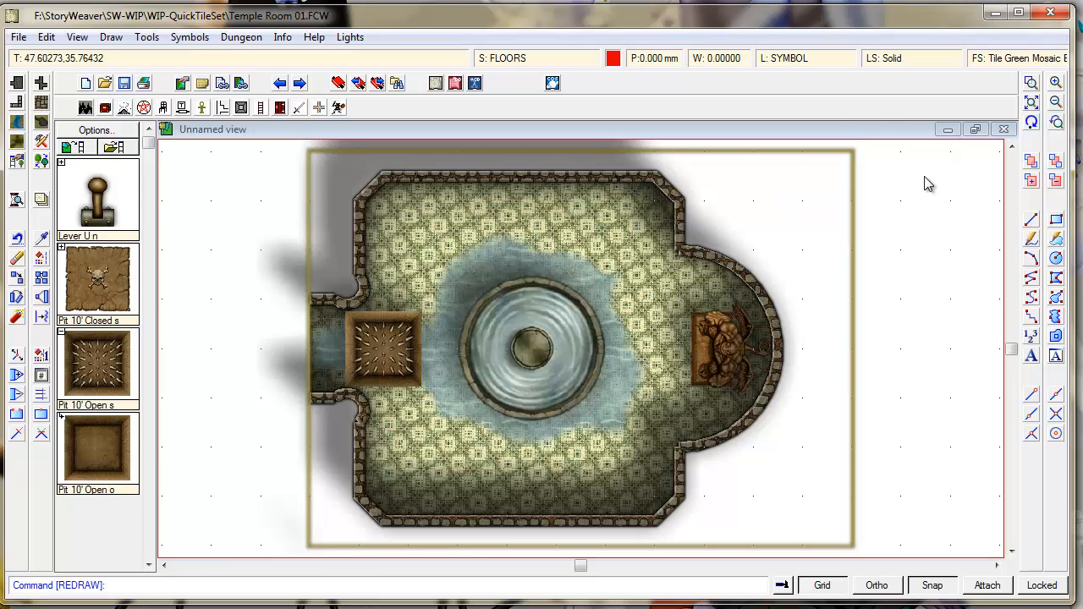
left_click(776, 61)
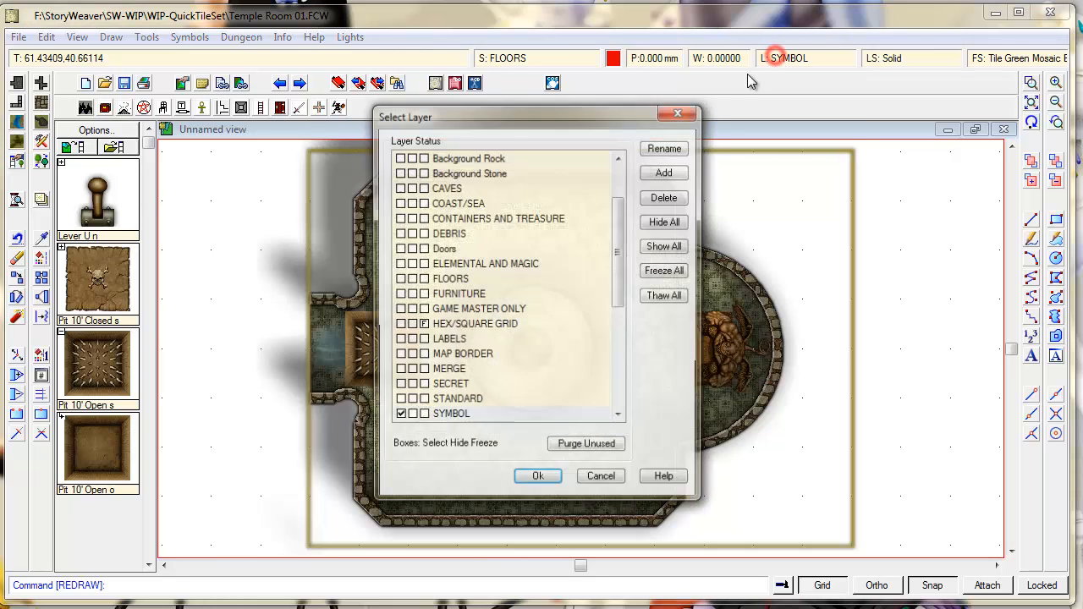
scroll(618, 264, "down", 6)
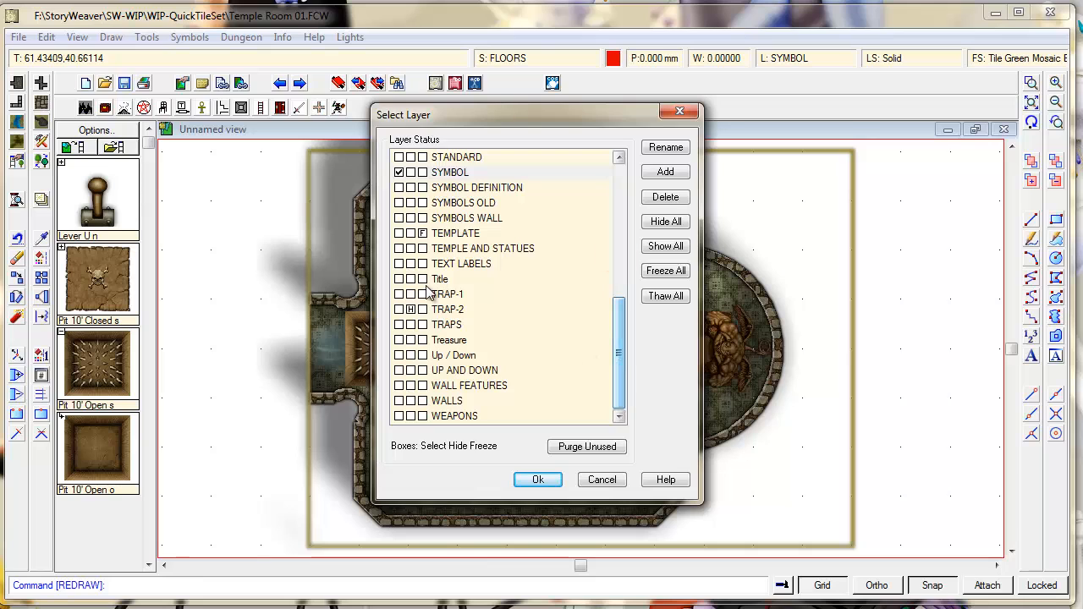
left_click(542, 479)
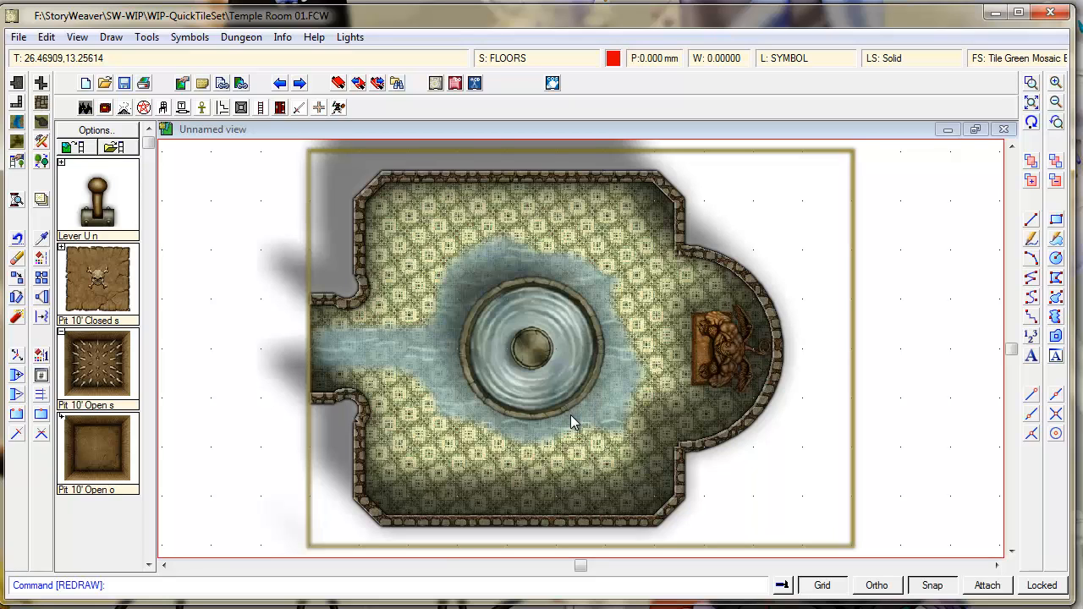
- Choose the Floor, Cobble Grey, Straight fill style for a new floor polygon
left_click(40, 102)
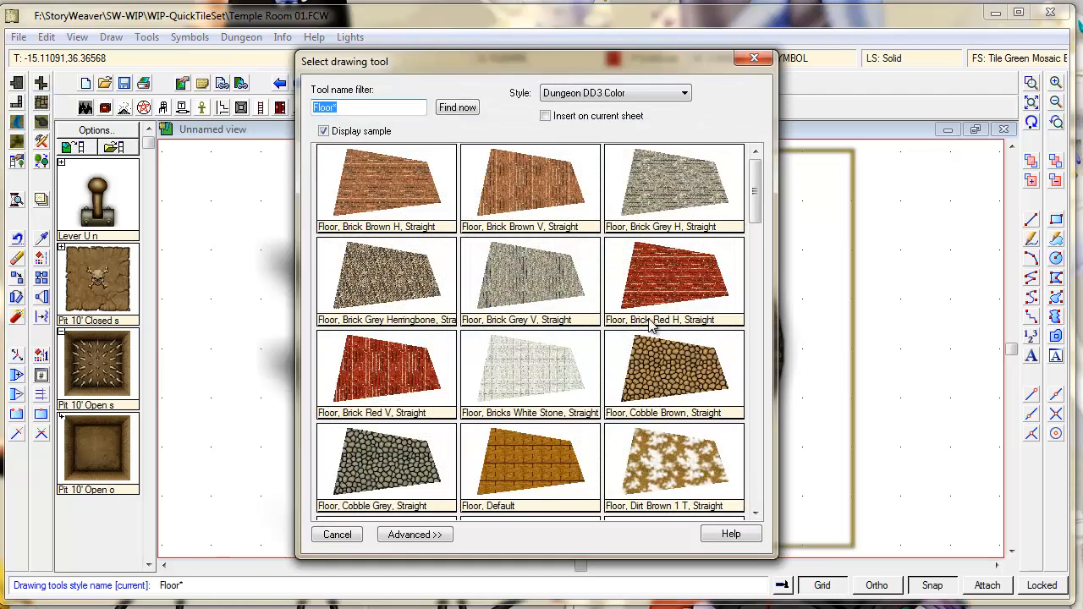
left_click(756, 212)
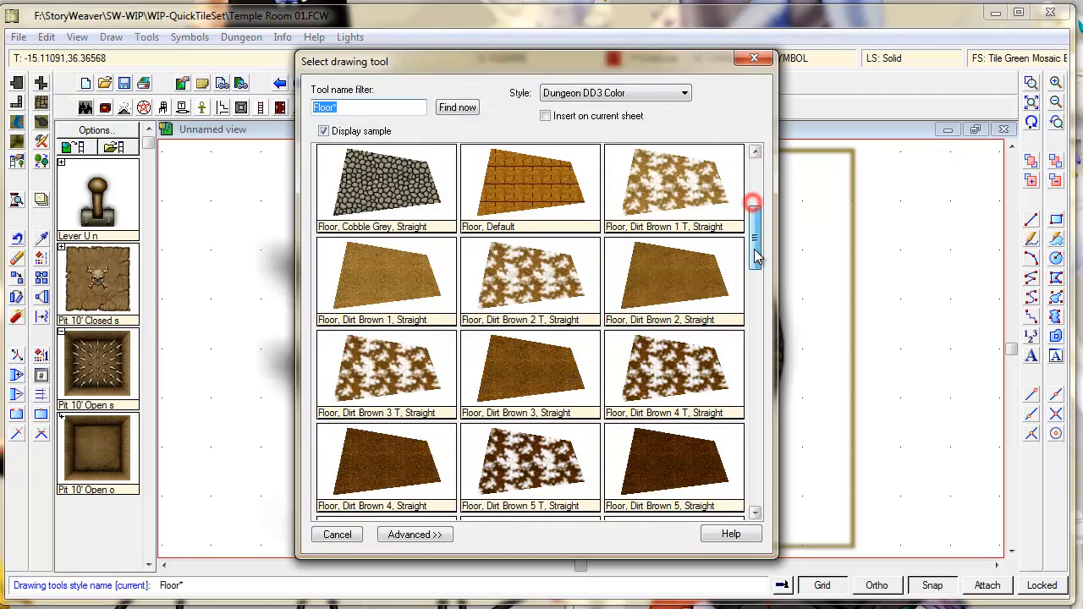
double_click(390, 180)
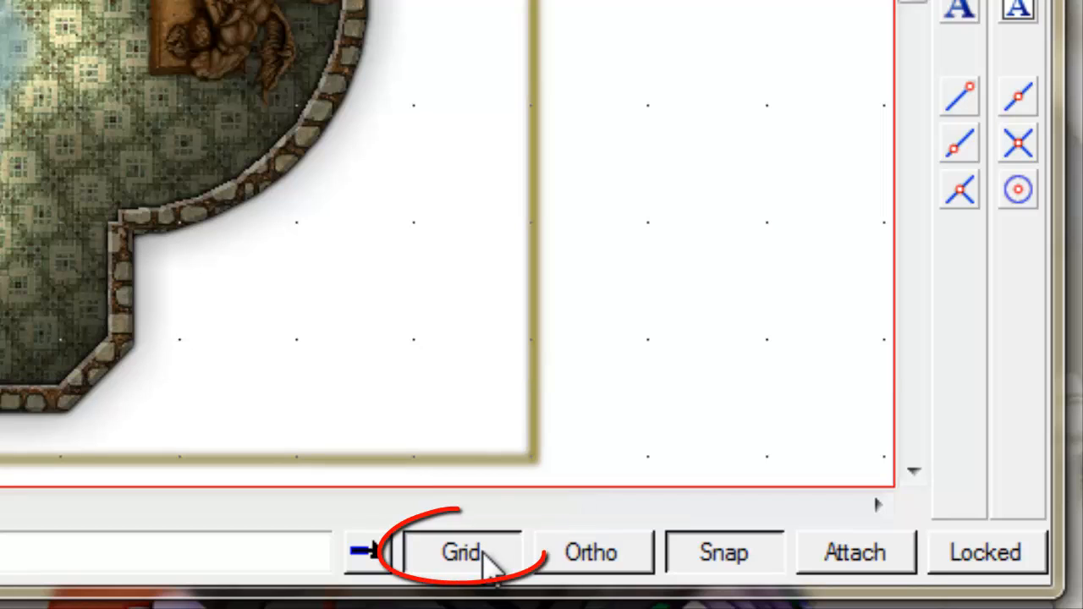
- Edit the 5' Grid, 2 Snap grid to 4 snap divisions, rename it 5' Grid, 4 Snap, and apply it
right_click(484, 554)
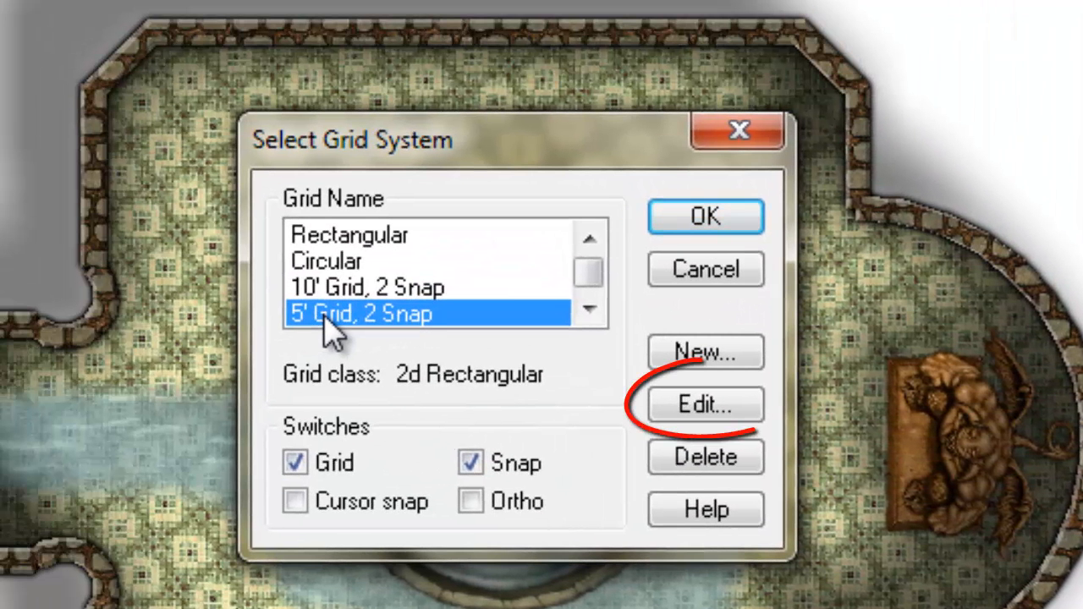
left_click(683, 405)
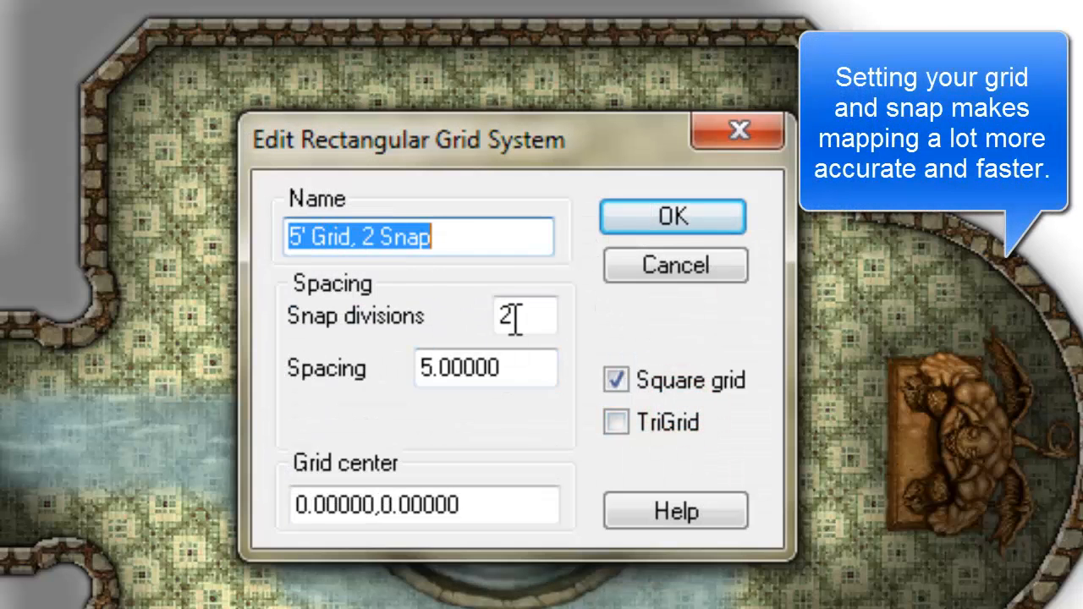
double_click(365, 238)
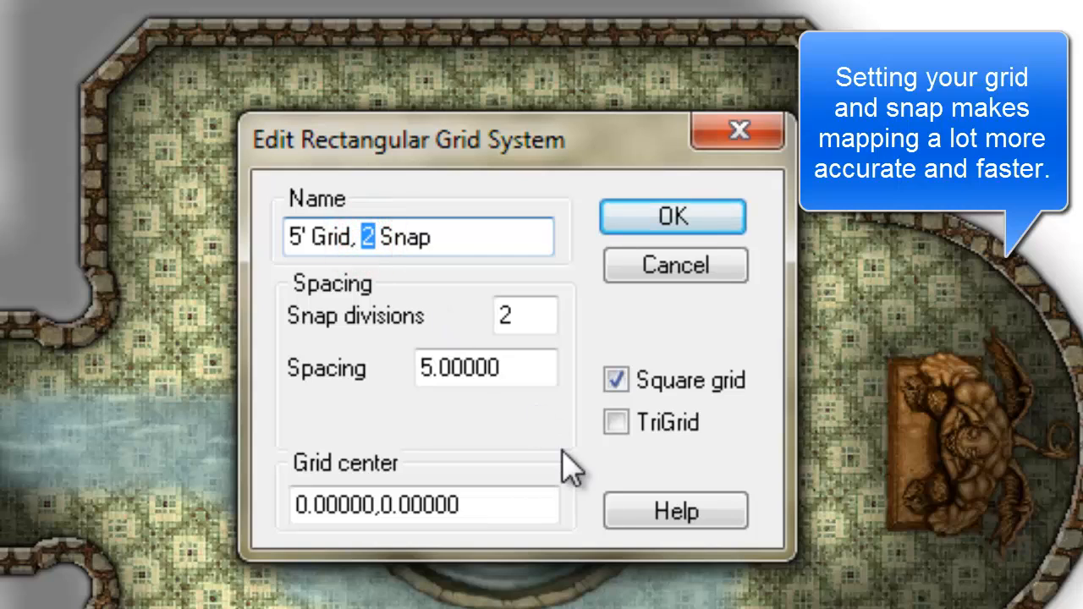
type("4")
double_click(517, 319)
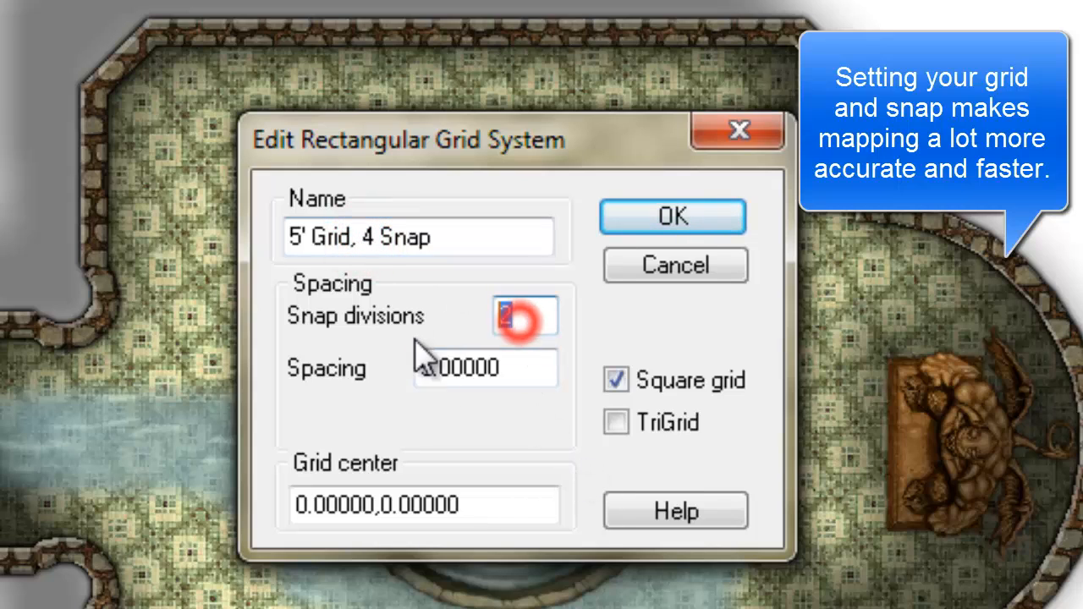
type("4")
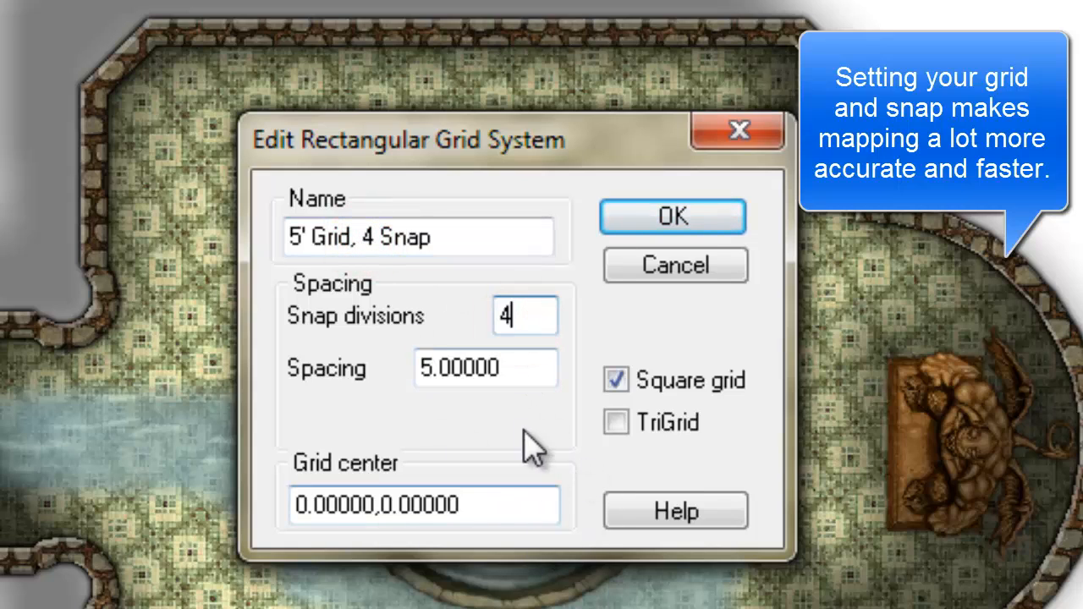
left_click(434, 378)
left_click(631, 216)
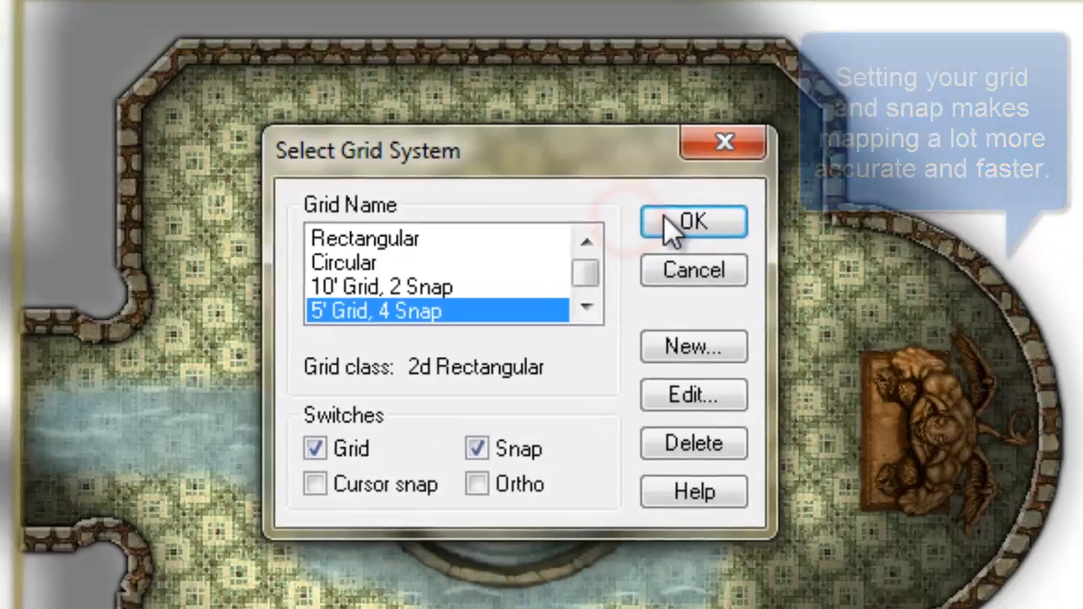
left_click(664, 215)
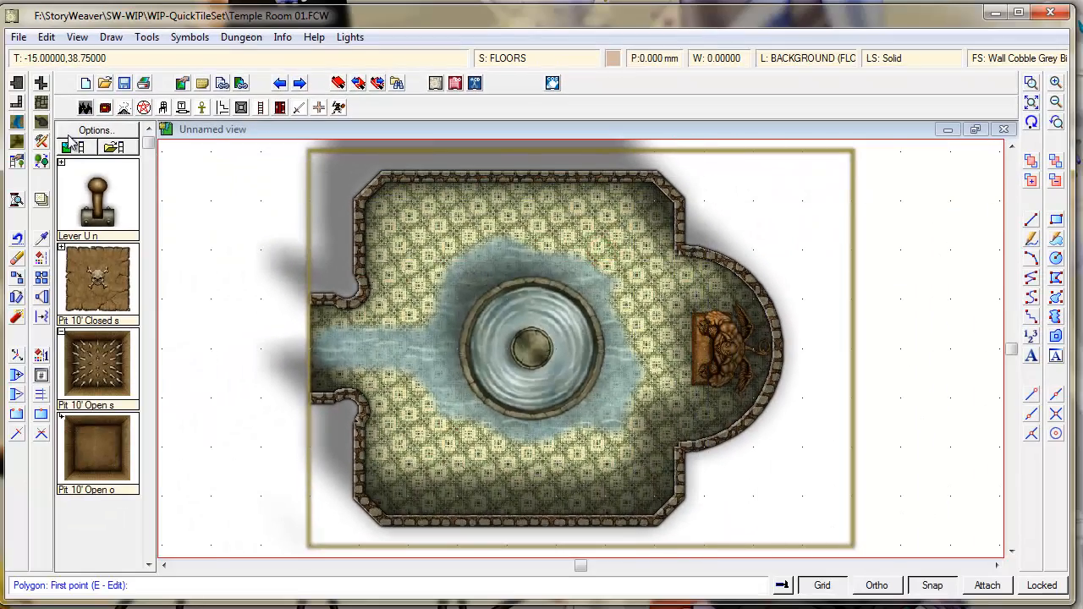
- Draw a four-corner grey cobblestone floor rectangle northeast of the temple's right alcove
left_click(40, 103)
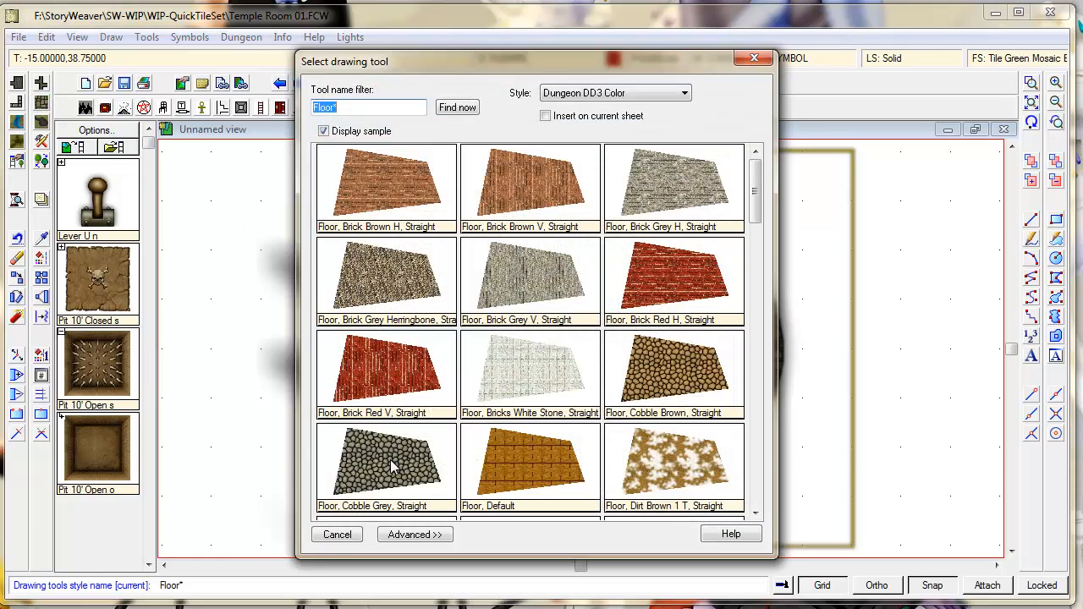
left_click(392, 465)
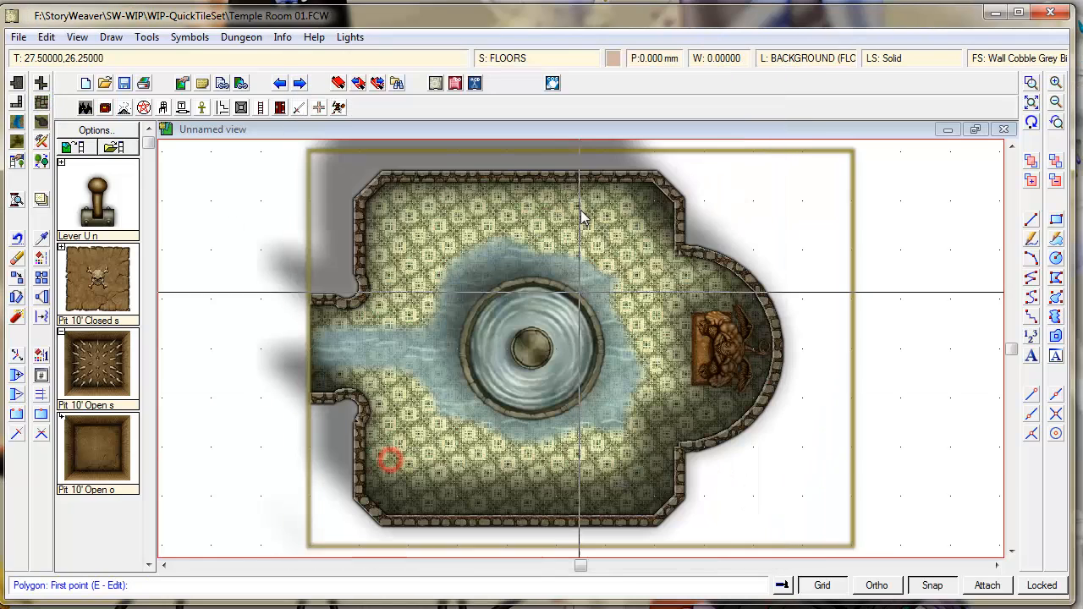
left_click(698, 162)
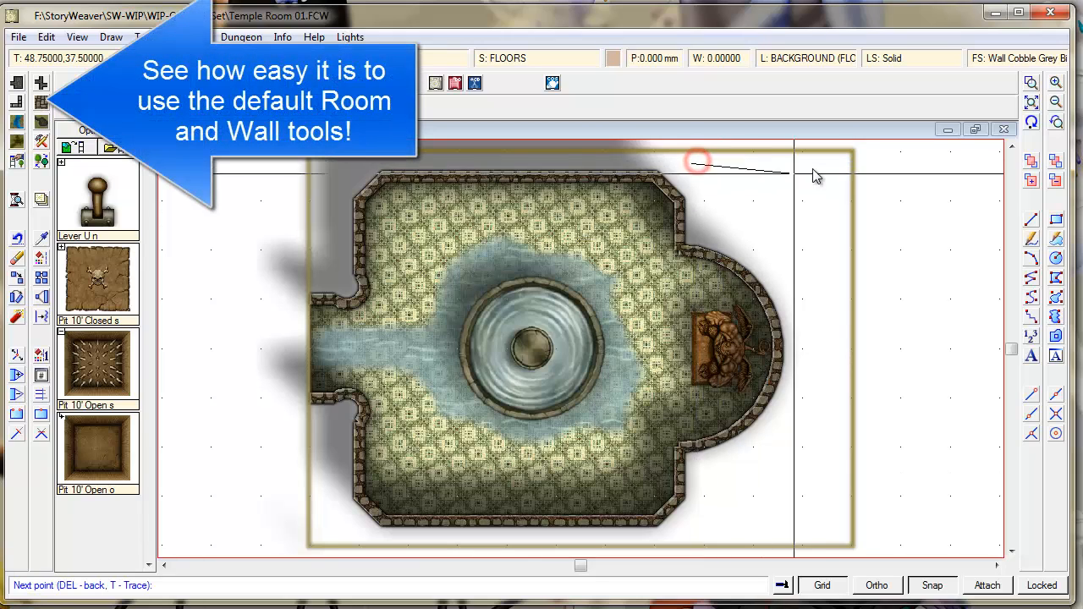
left_click(843, 163)
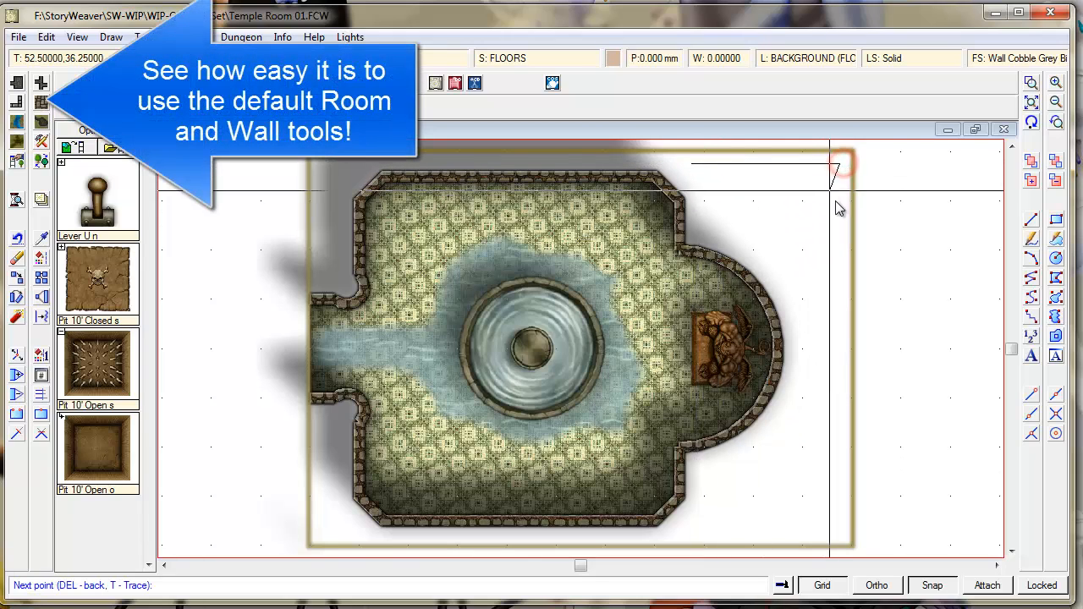
left_click(839, 251)
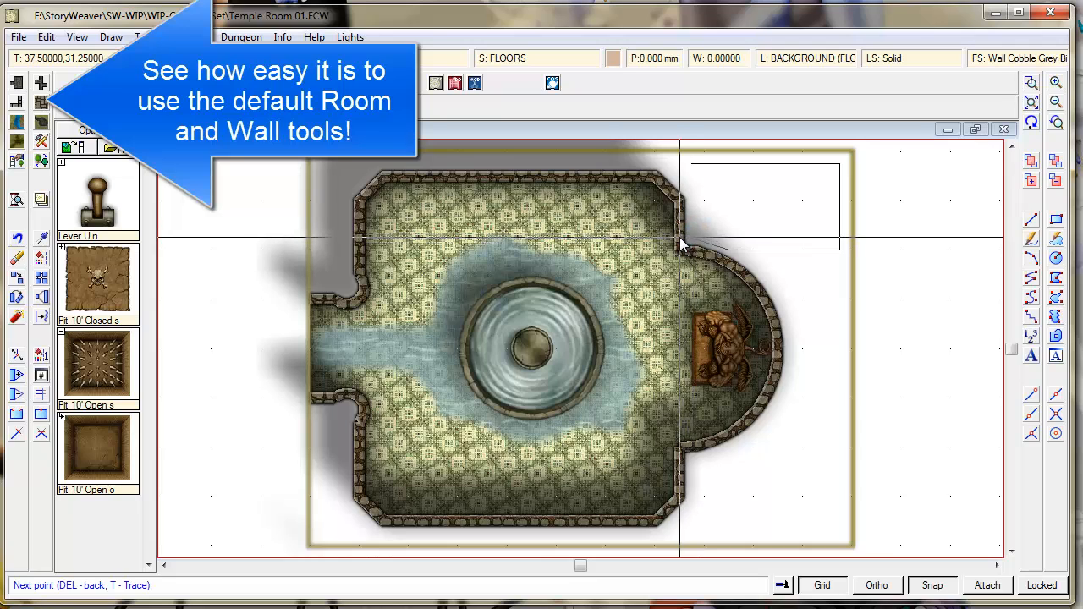
left_click(682, 243)
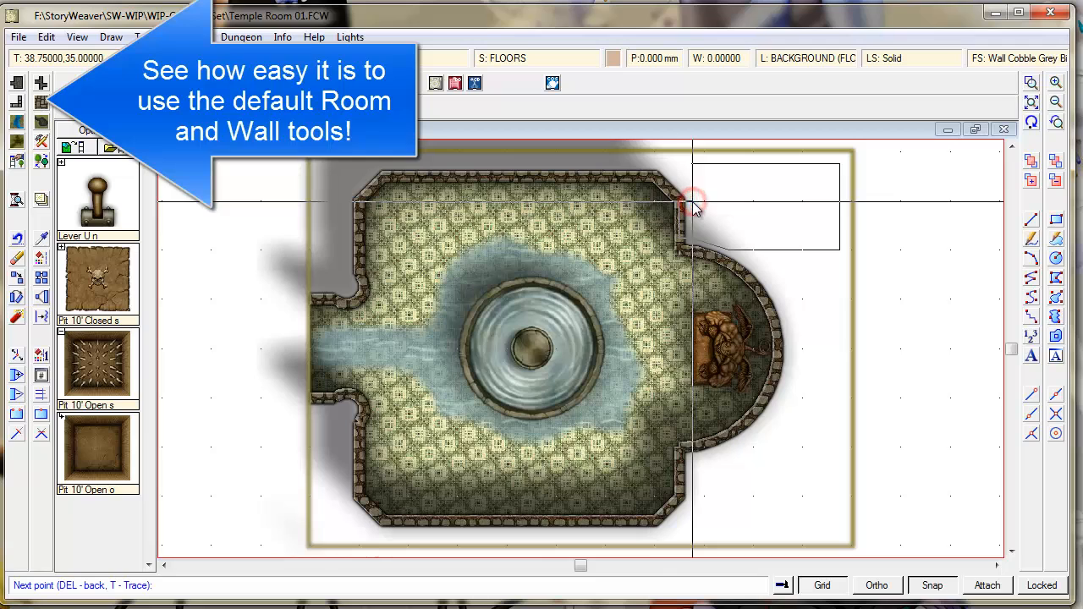
right_click(699, 200)
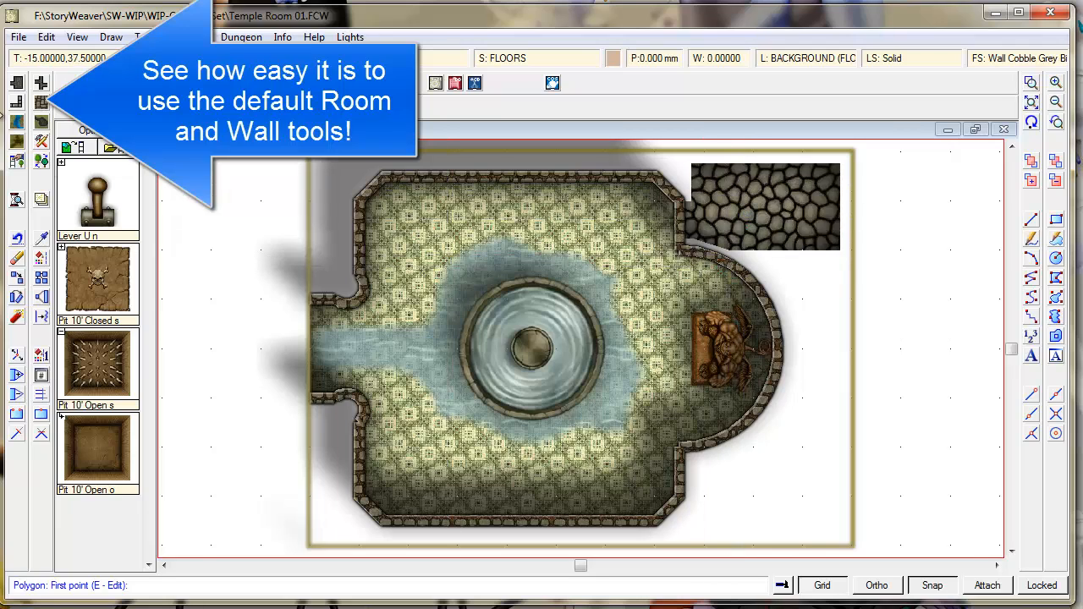
- Trace Wall, Stonework Cobble, Straight walls around the cobblestone patch's four corners
left_click(14, 105)
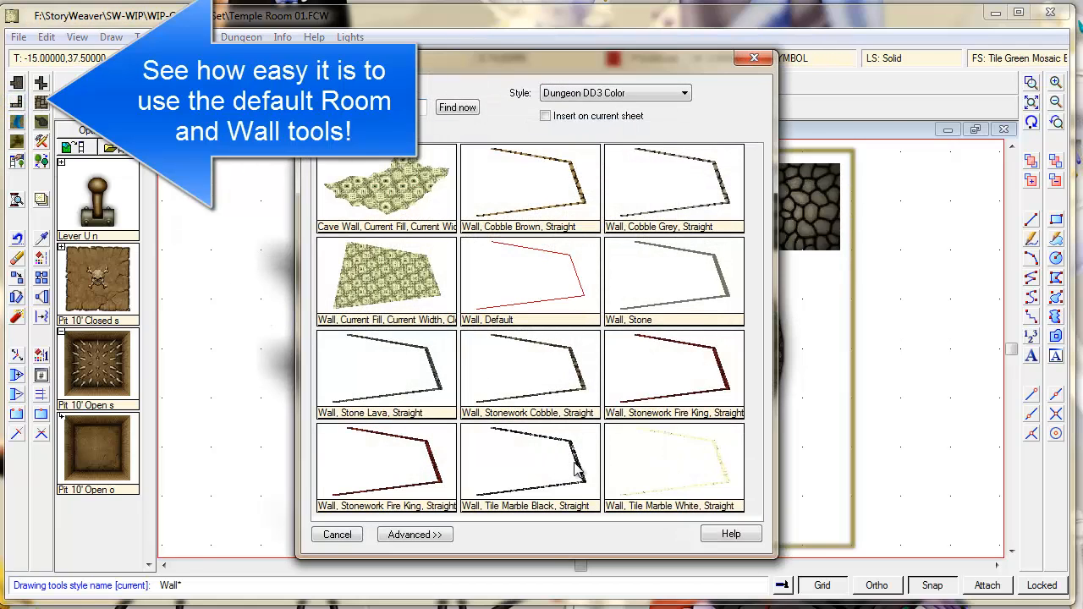
double_click(558, 398)
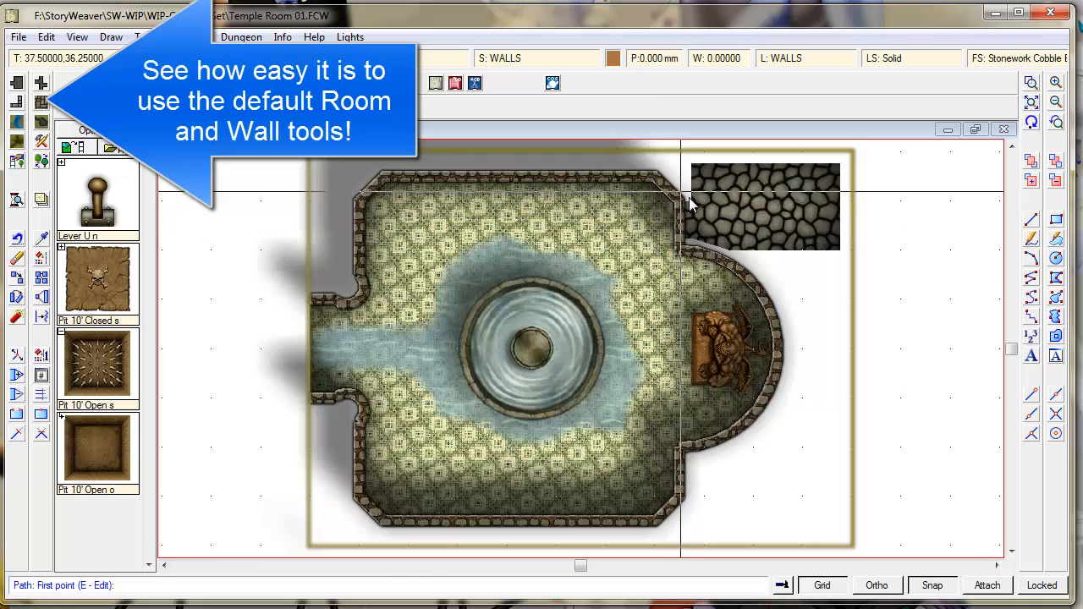
left_click(686, 200)
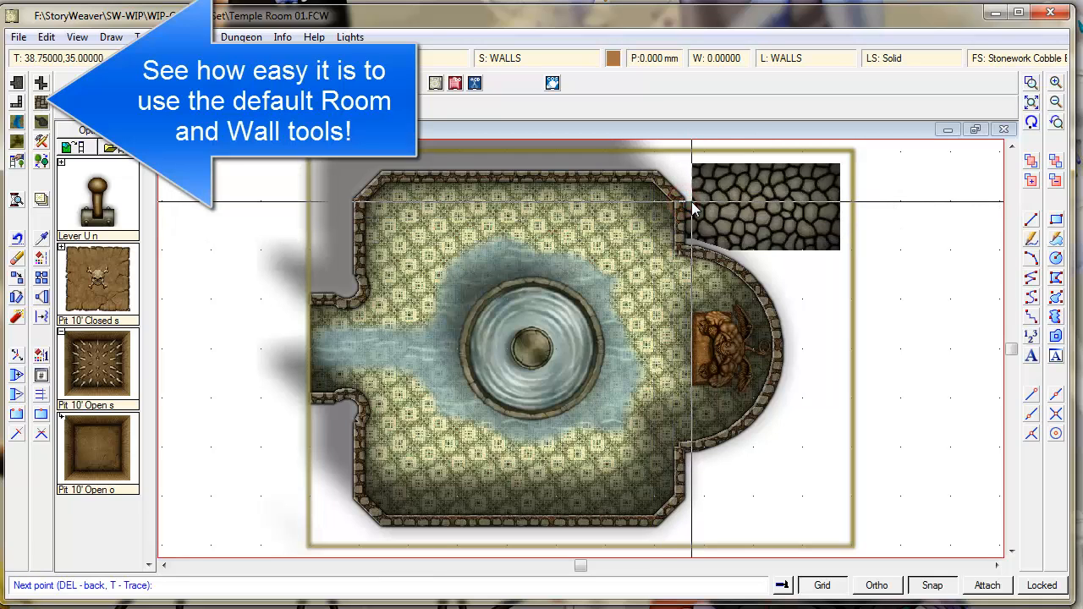
left_click(840, 166)
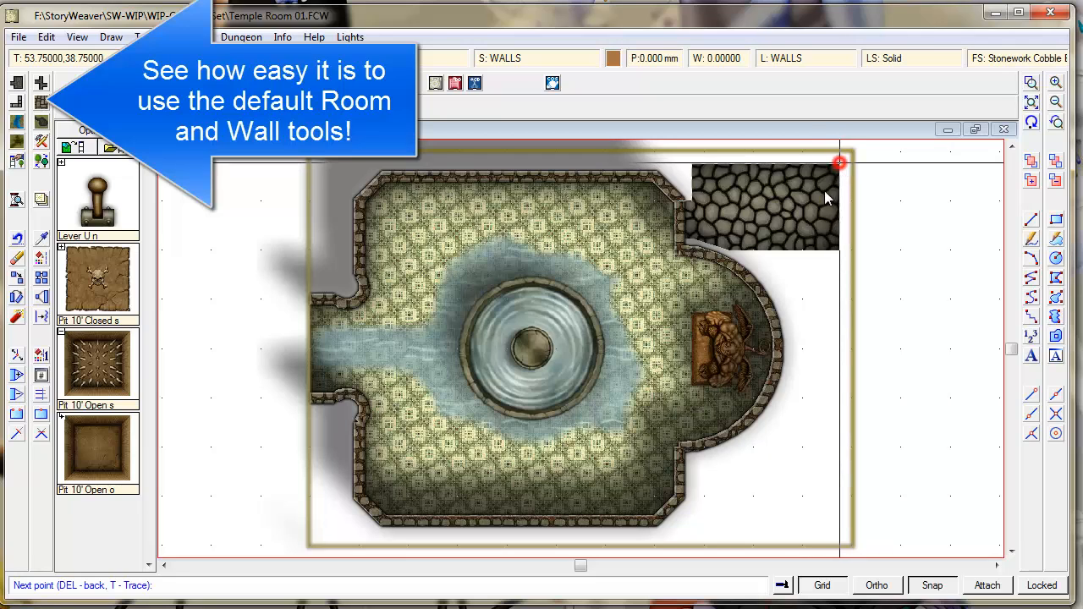
left_click(842, 251)
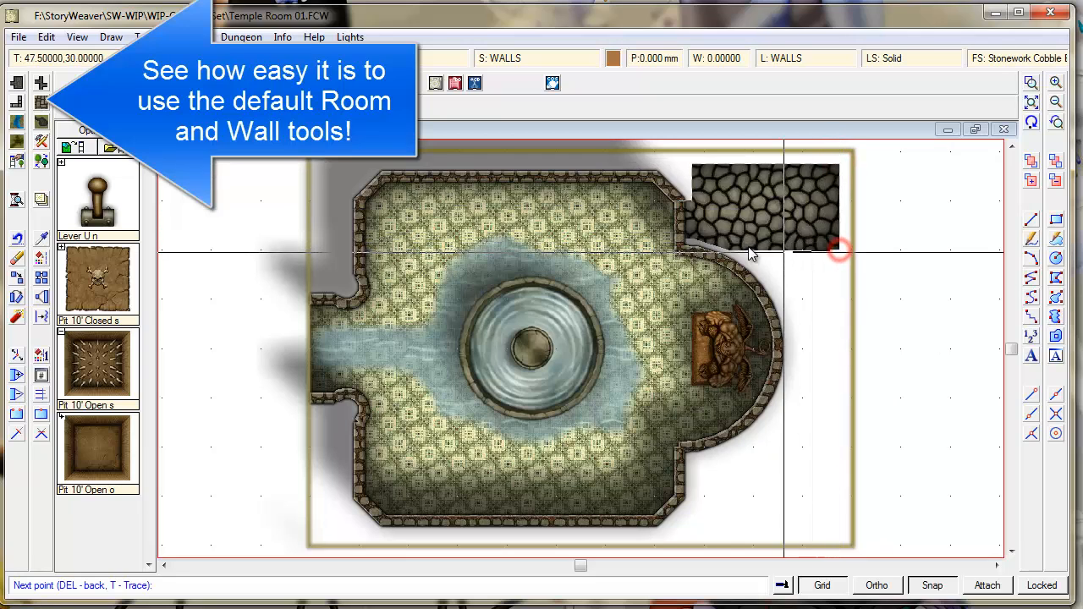
left_click(694, 238)
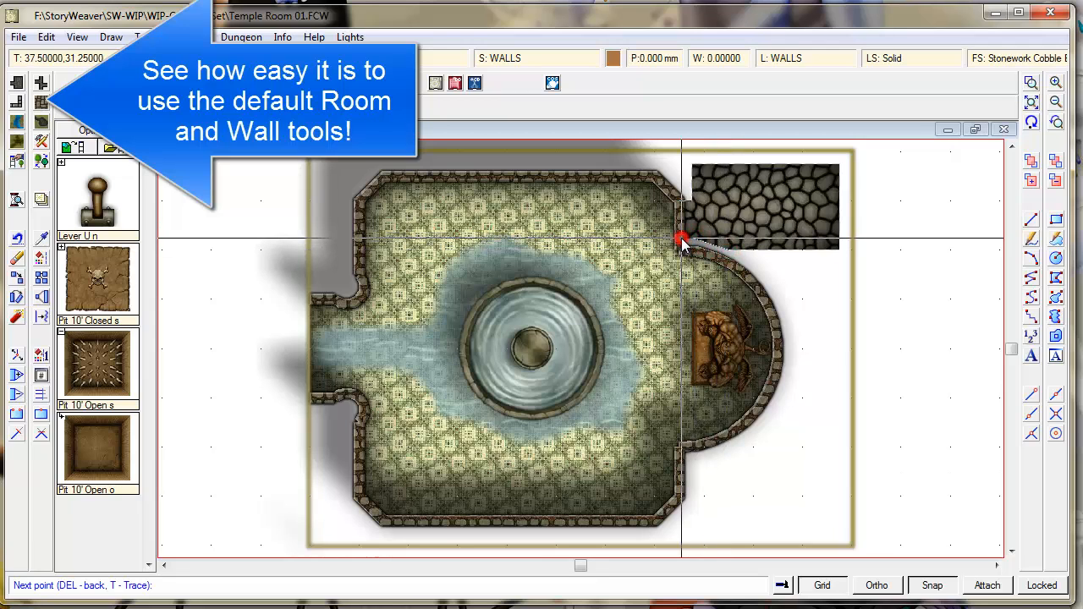
right_click(682, 241)
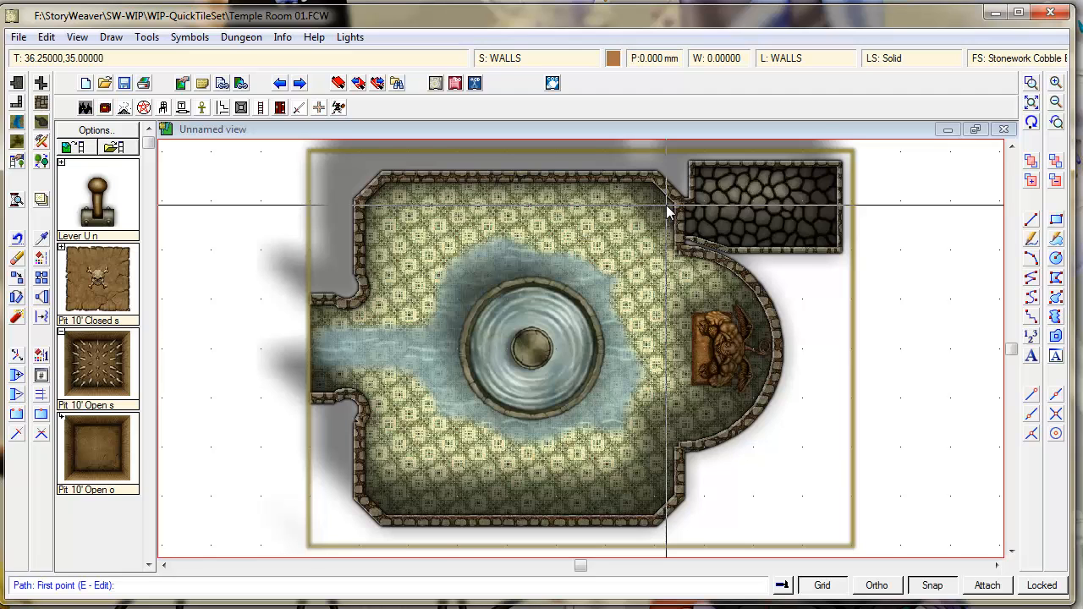
- Add a layer named SECRET ROOMS in Select Layer and close the list
left_click(791, 59)
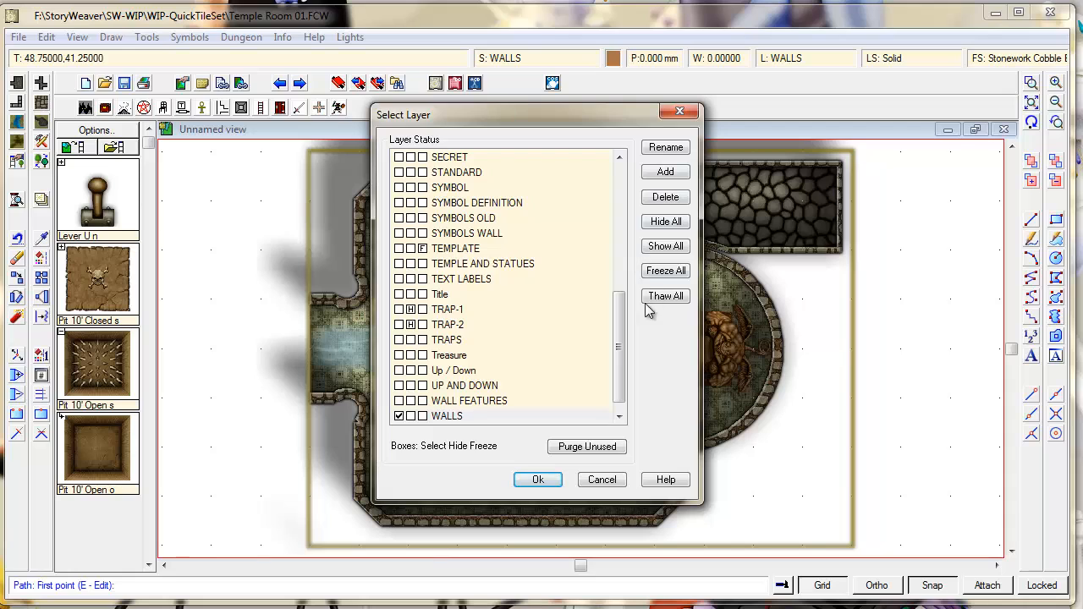
left_click_drag(617, 343, 660, 264)
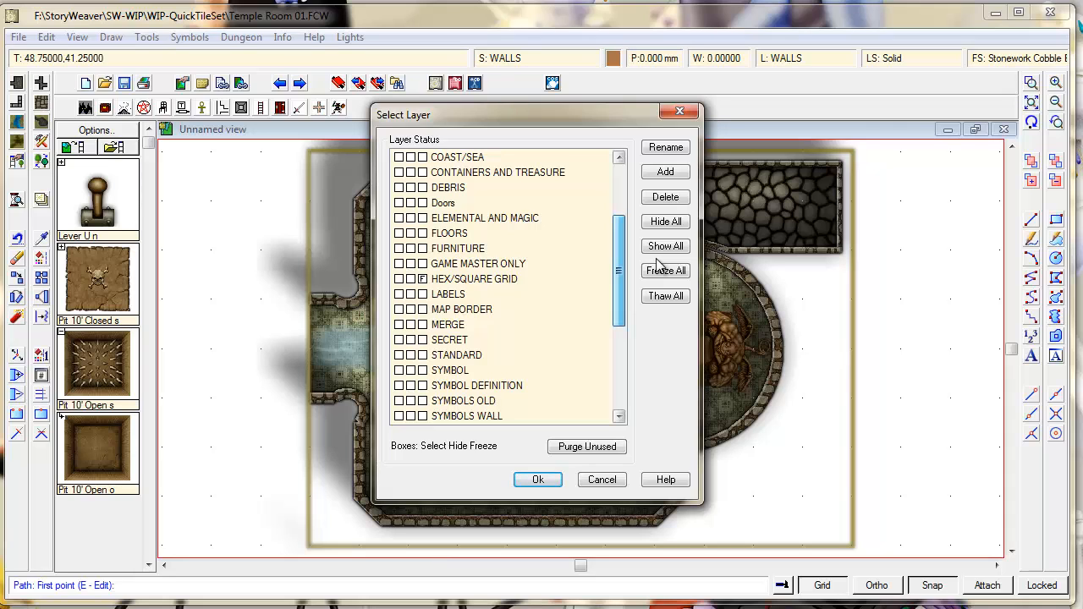
left_click_drag(660, 264, 515, 267)
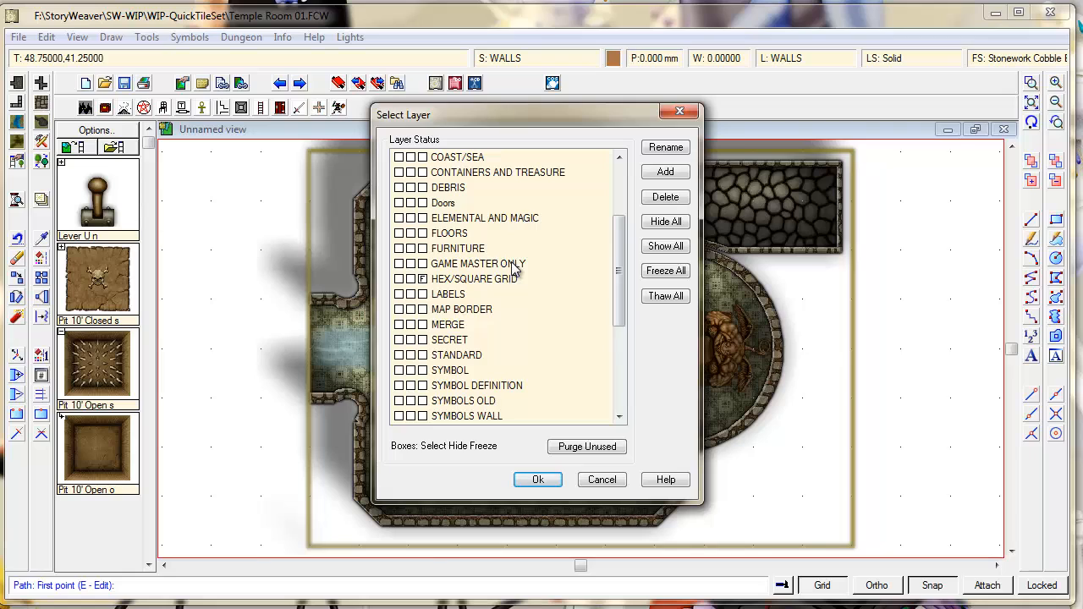
left_click(659, 172)
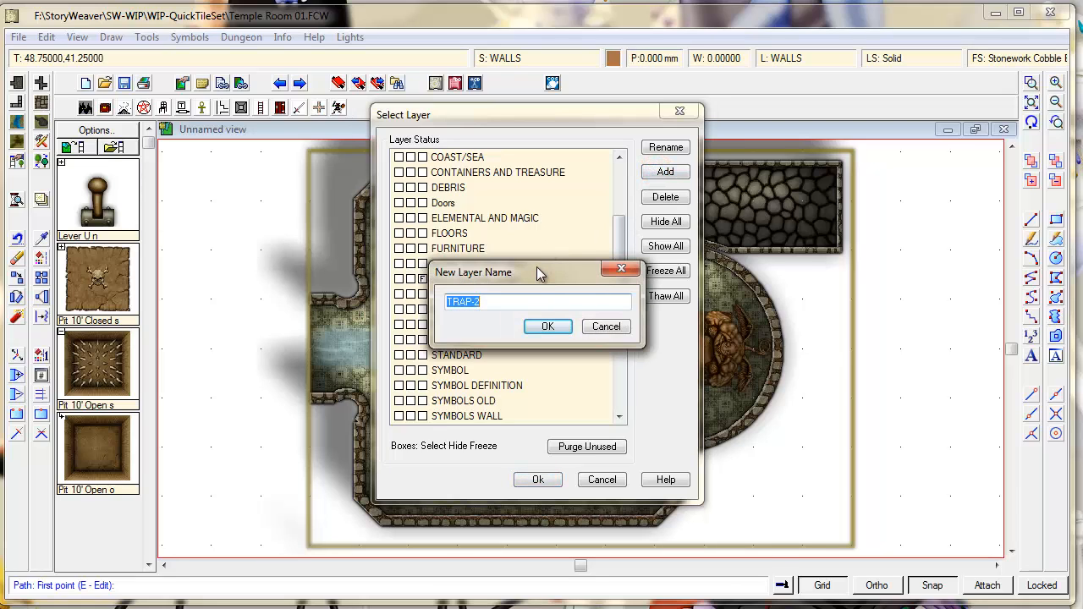
type("SECRET")
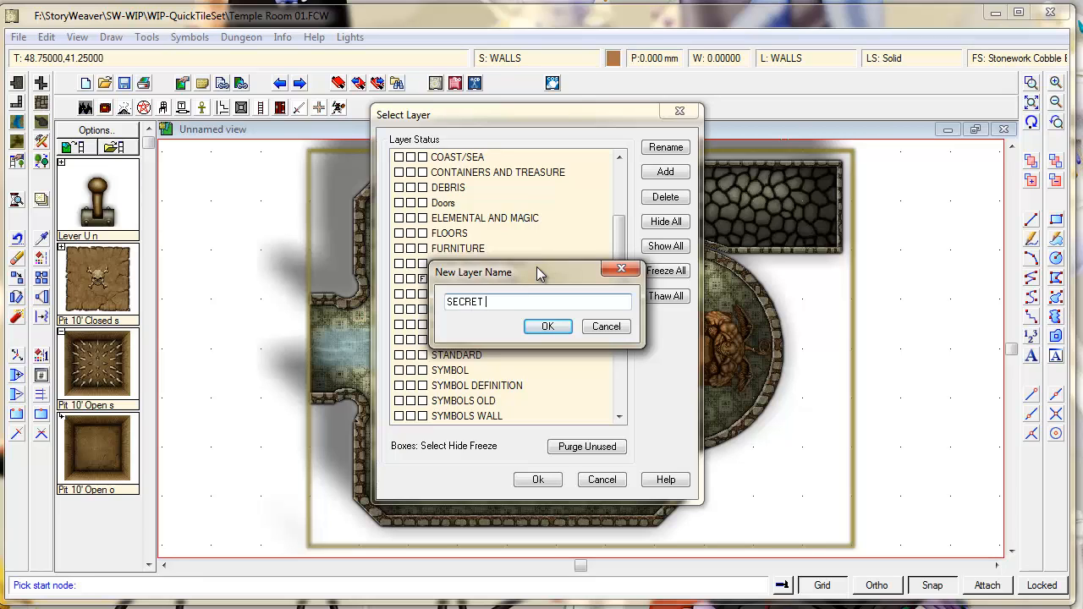
type(" ROOMS")
left_click(548, 326)
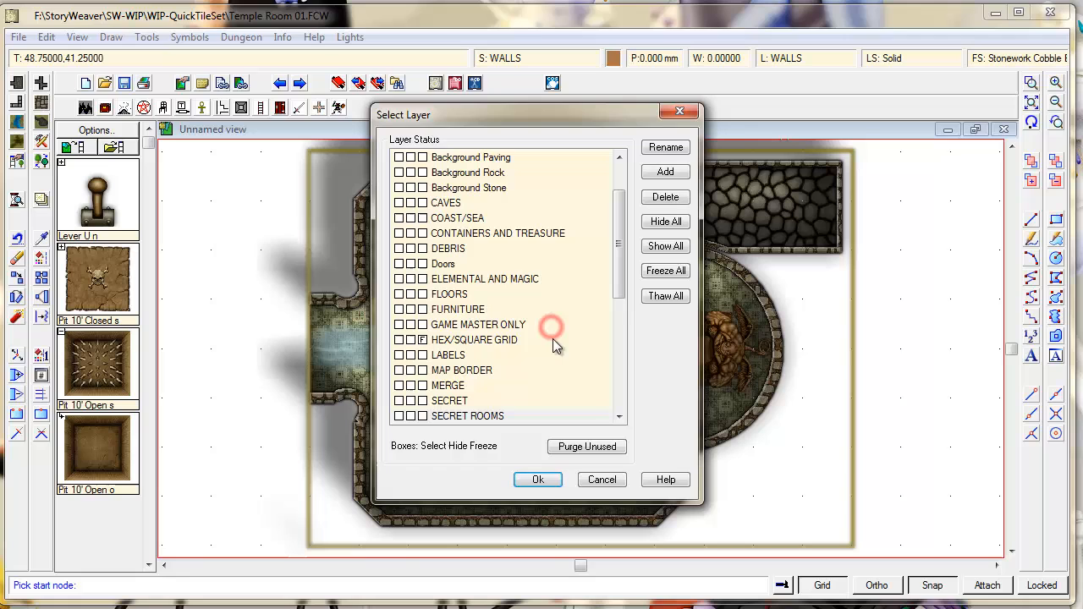
left_click(542, 480)
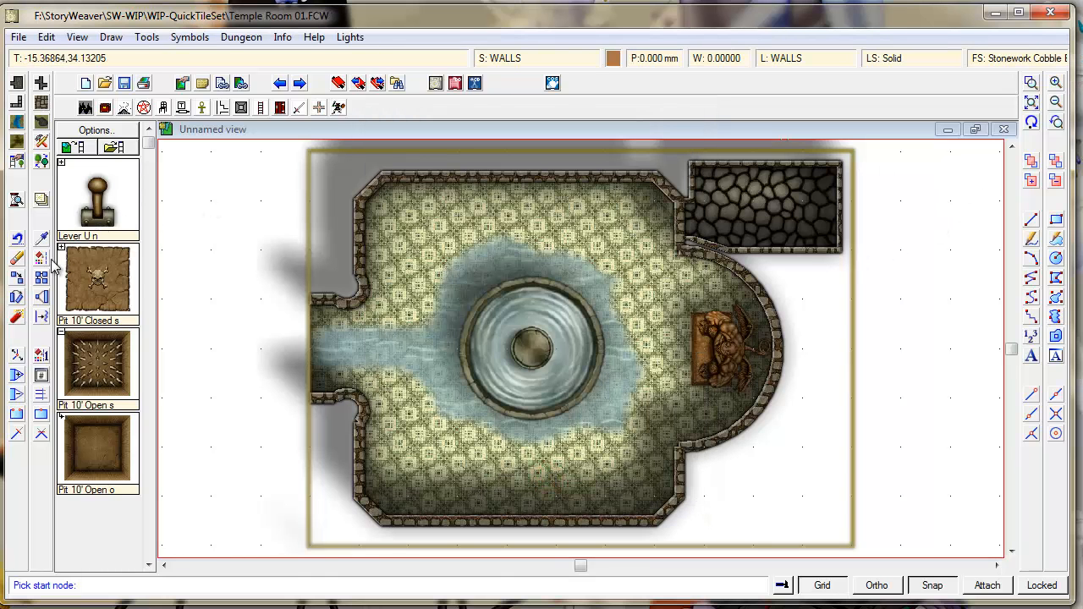
- Pick the side room's cobblestone floor and walls, set their layer to SECRET ROOMS, and redraw
left_click(40, 258)
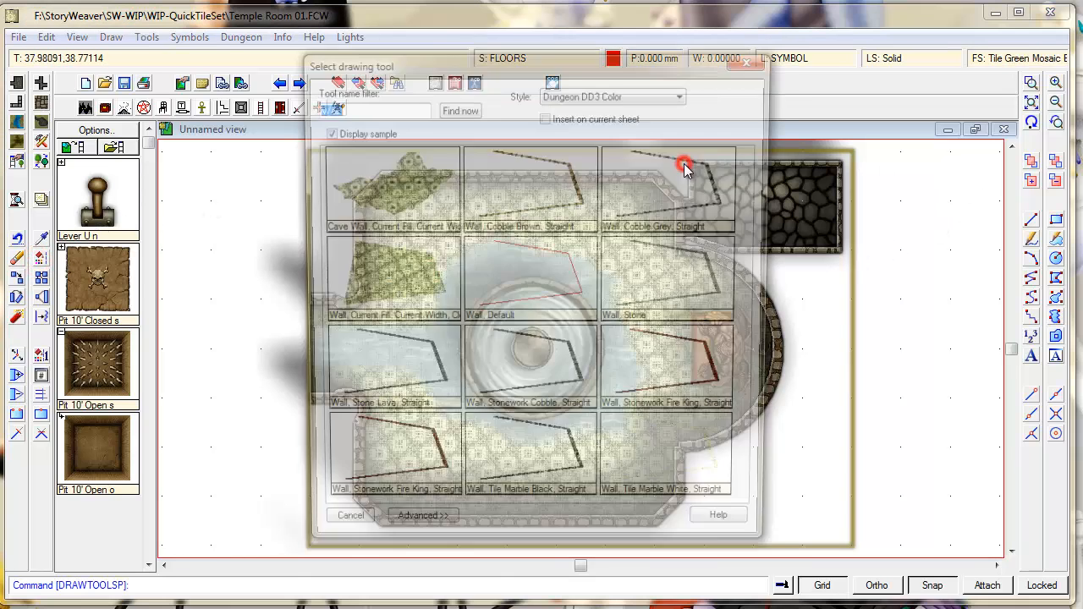
left_click(753, 61)
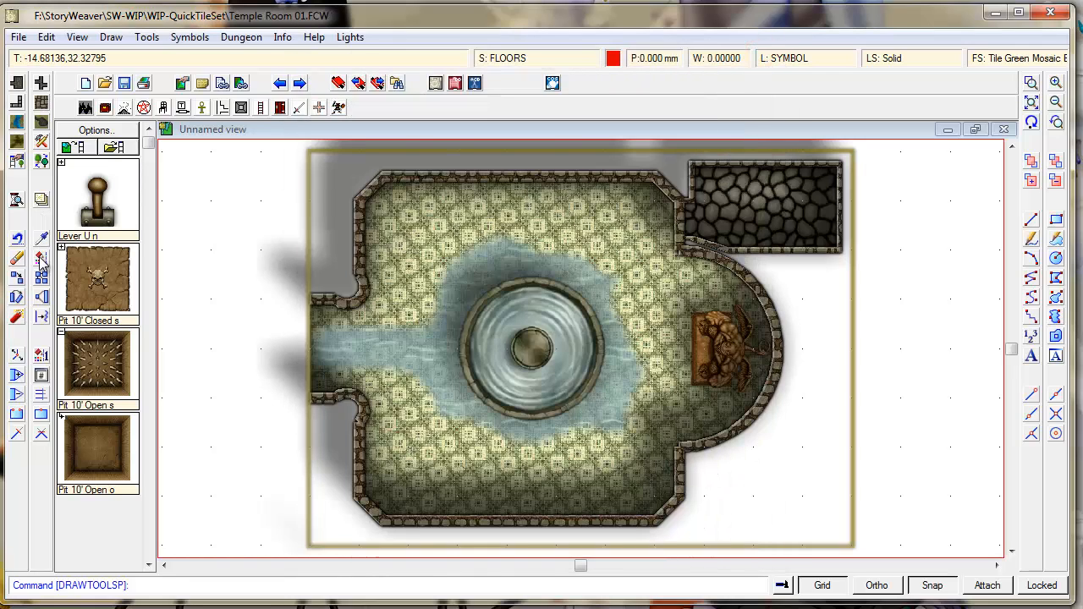
left_click(39, 258)
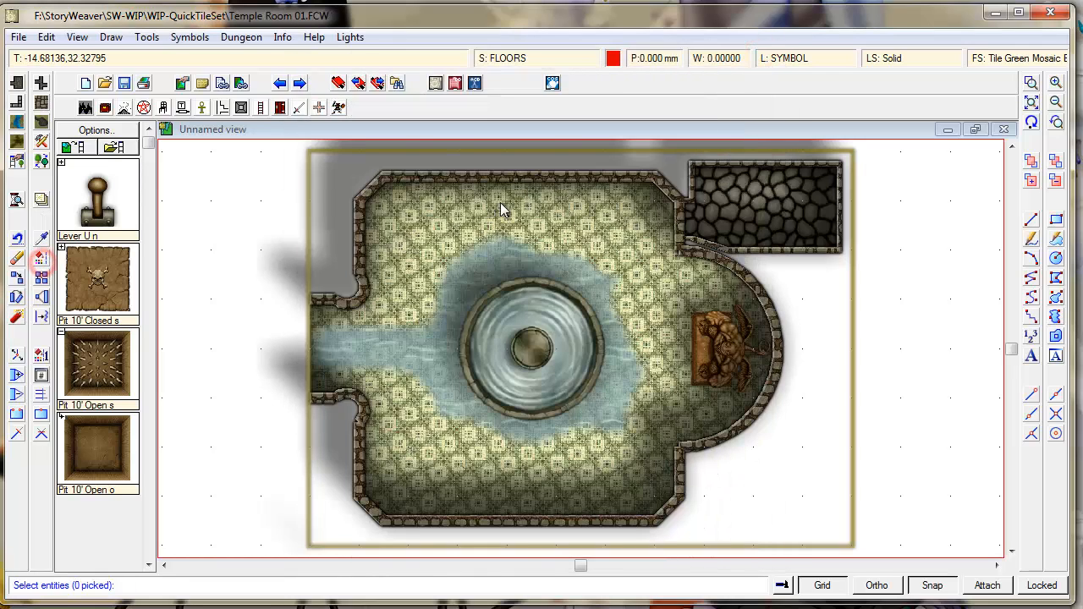
left_click(678, 167)
left_click(678, 166)
left_click(692, 170)
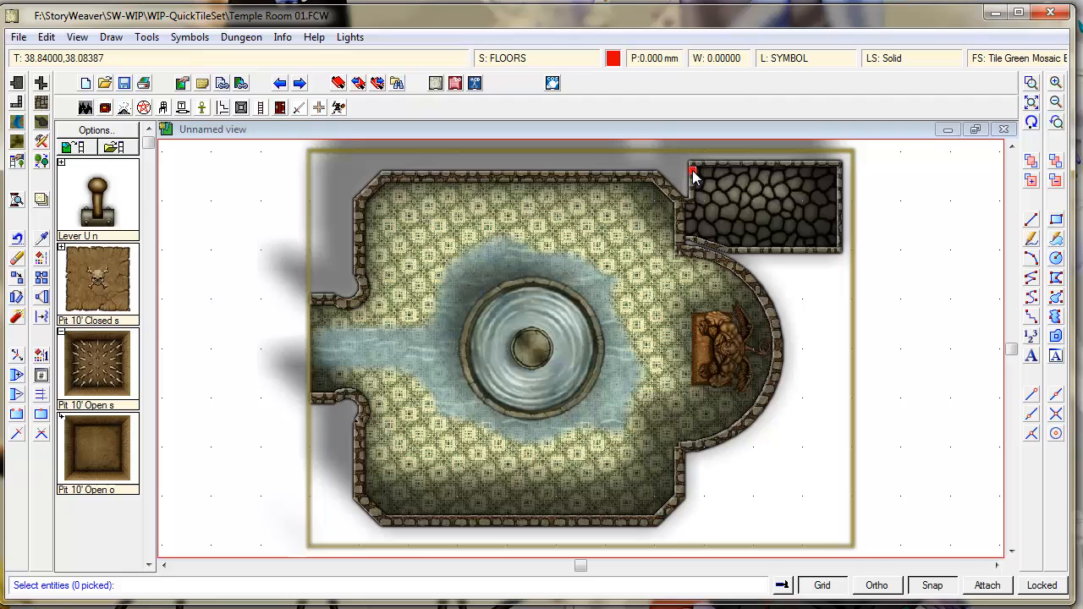
right_click(774, 216)
left_click(761, 222)
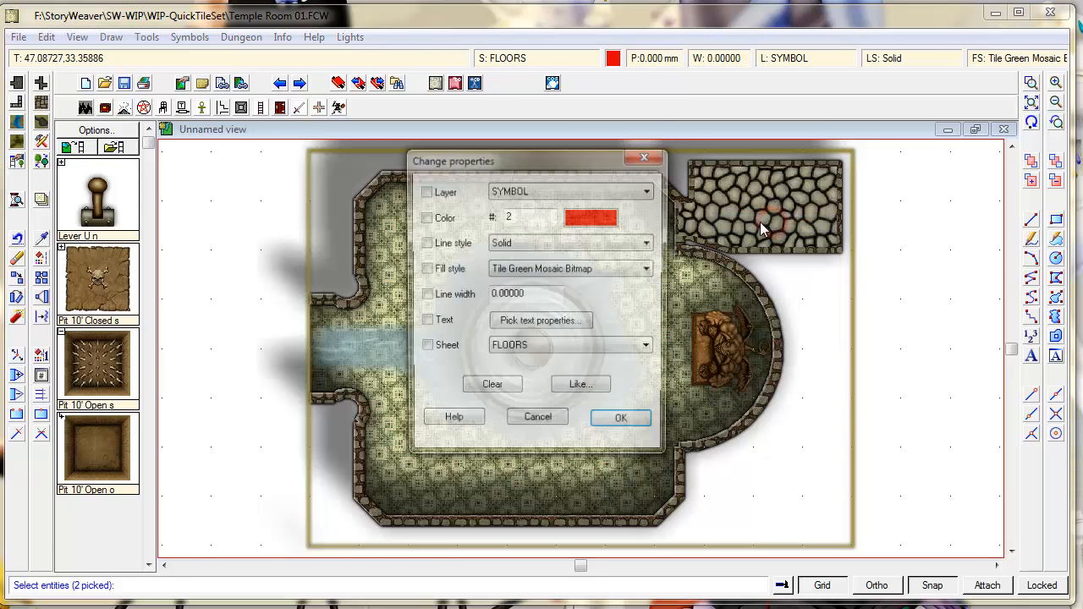
left_click(533, 191)
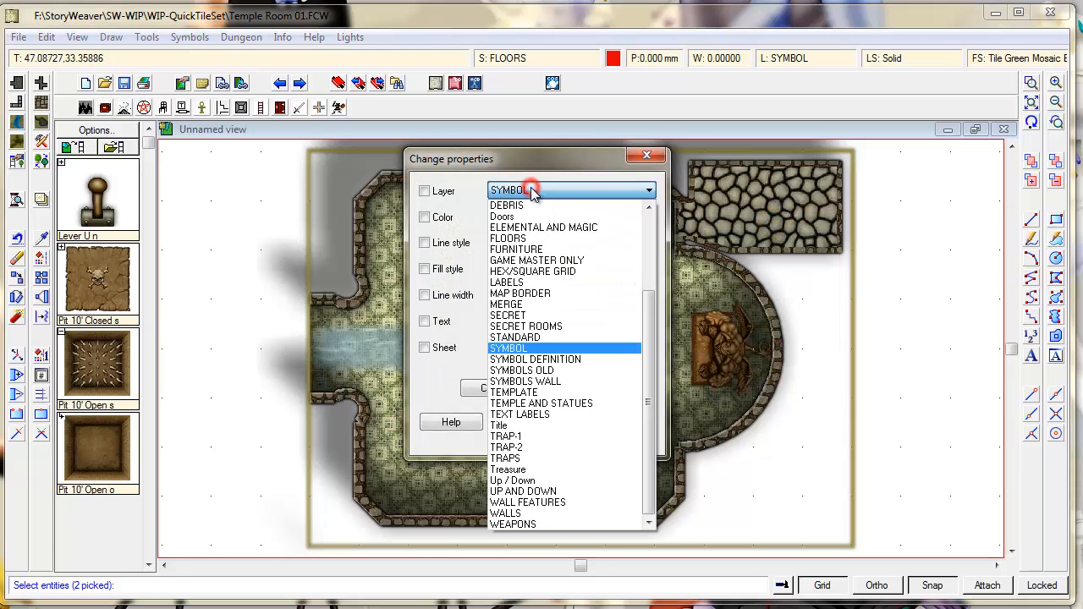
left_click(549, 326)
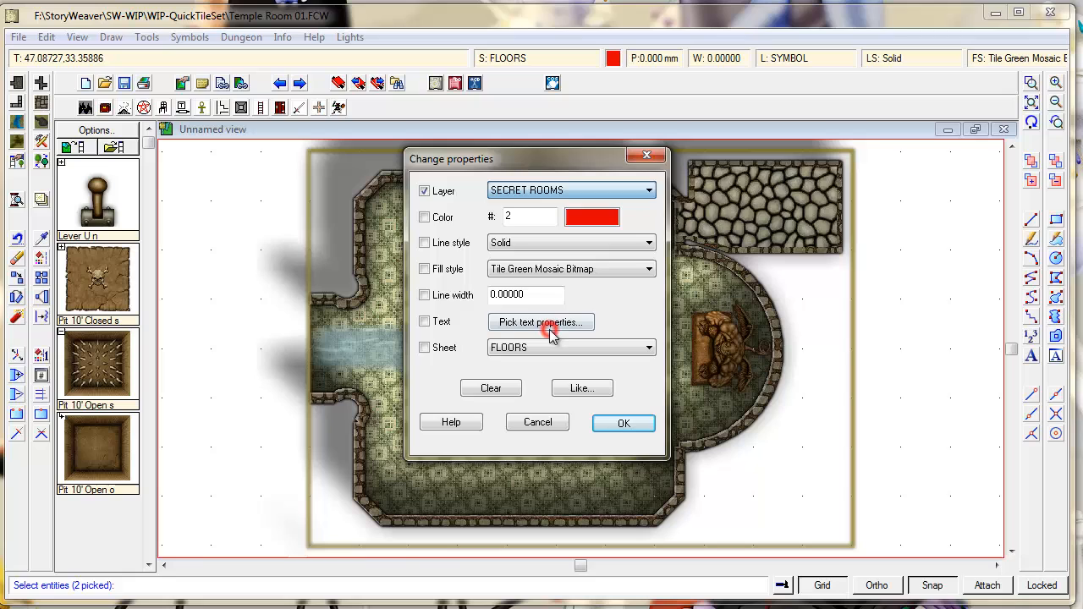
left_click(622, 424)
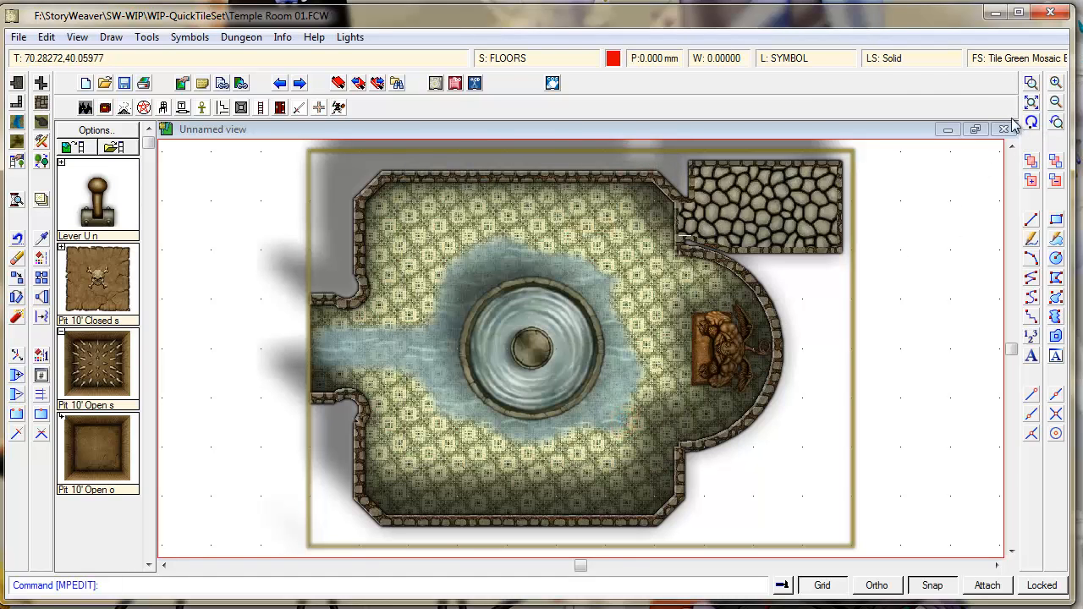
left_click(1031, 121)
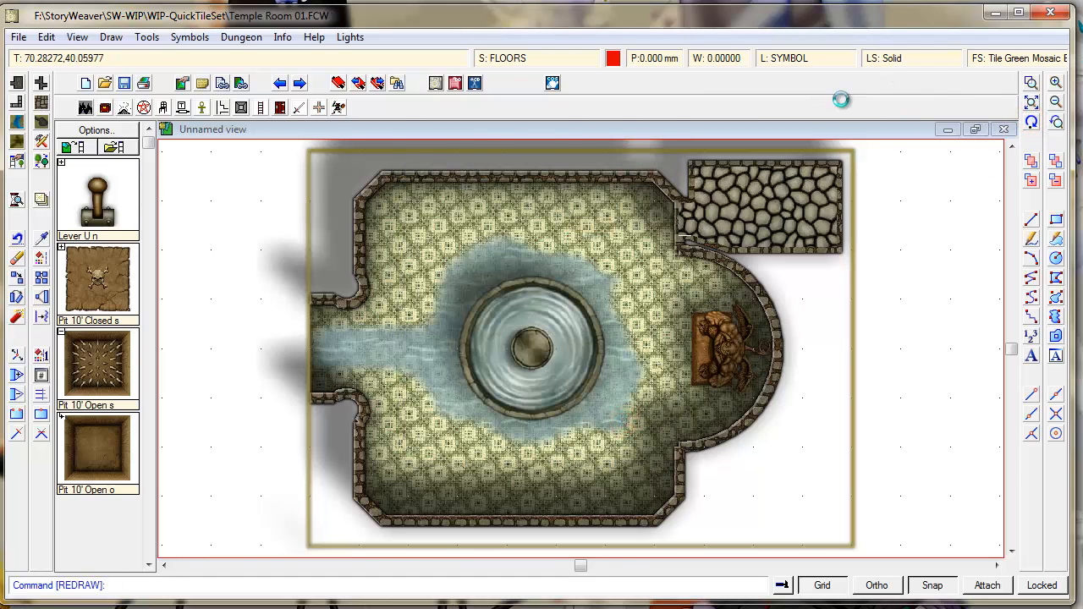
- Mark the SECRET ROOMS layer as hidden in Select Layer so the cobblestone room vanishes
left_click(794, 59)
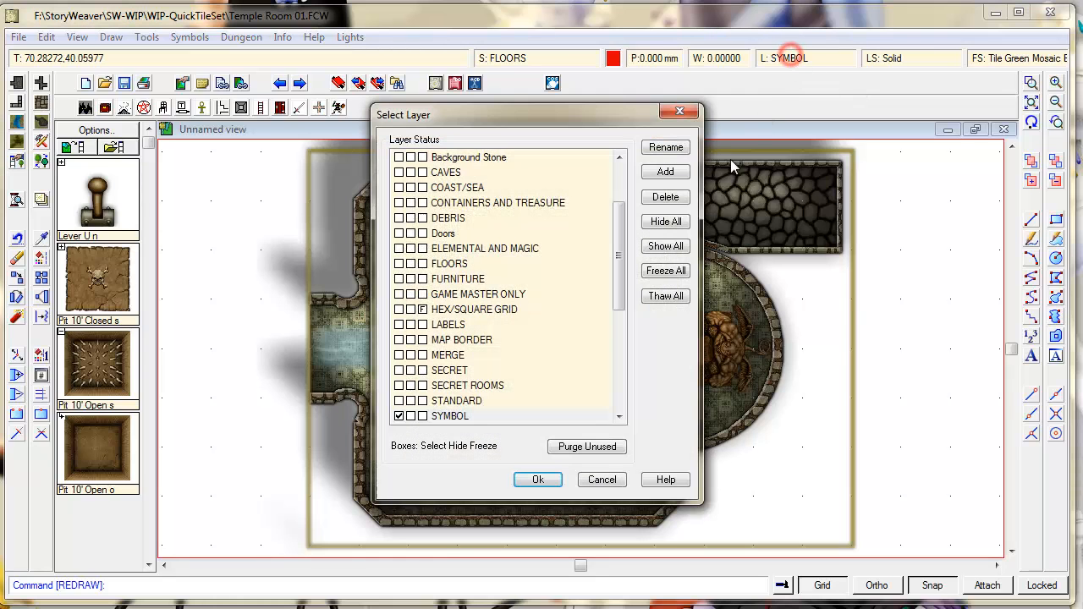
left_click_drag(626, 314, 621, 338)
left_click(618, 359)
left_click(410, 217)
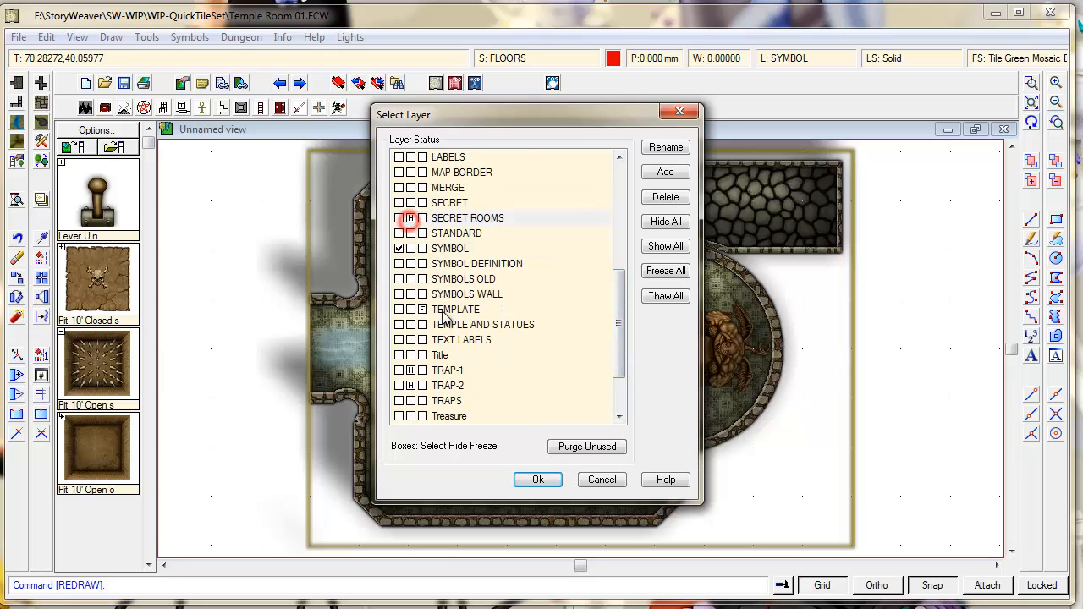
left_click(534, 480)
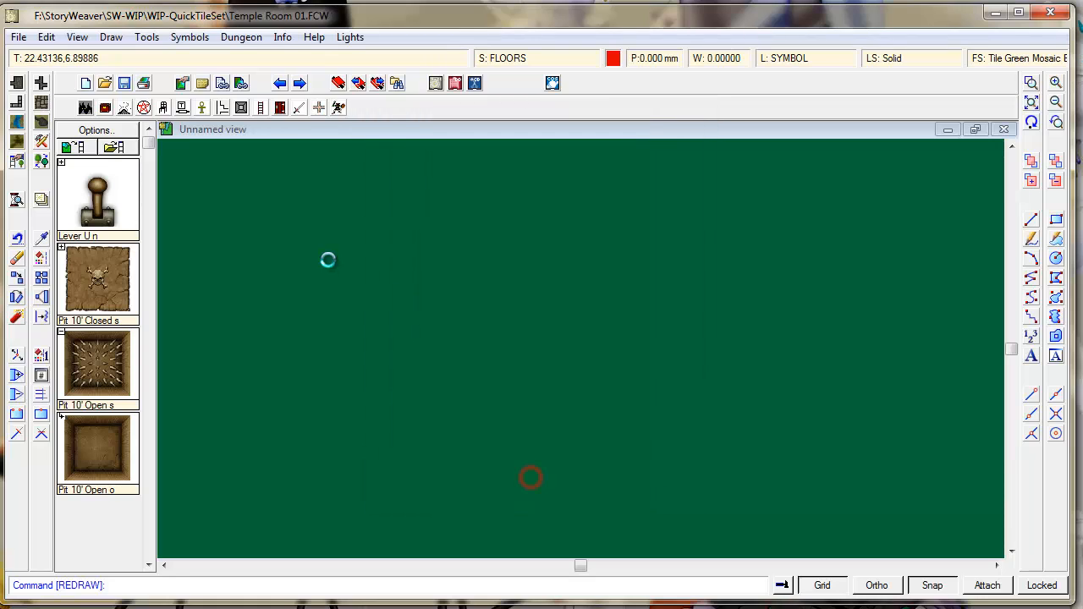